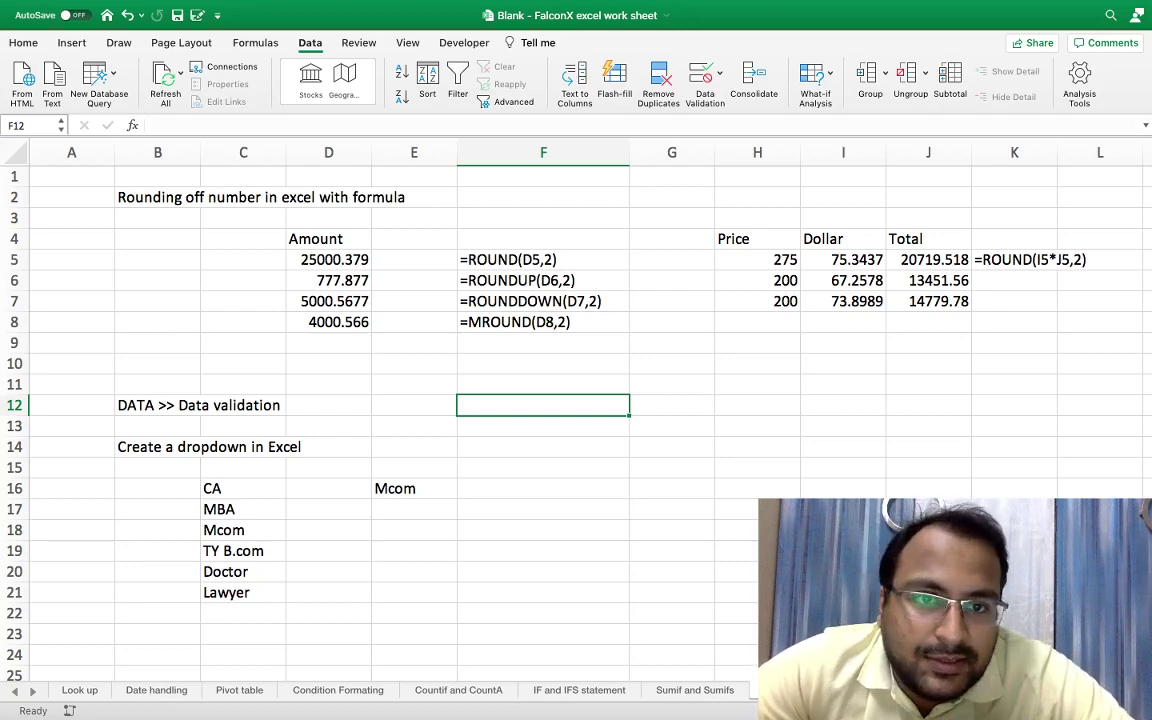
Step: Examine the unrounded decimal values in the Amount column, cells D5 to D8
{"action": "key", "text": "Left"}
{"action": "key", "text": "Up"}
{"action": "key", "text": "Left"}
{"action": "key", "text": "Up"}
{"action": "key", "text": "Up"}
{"action": "key", "text": "Up"}
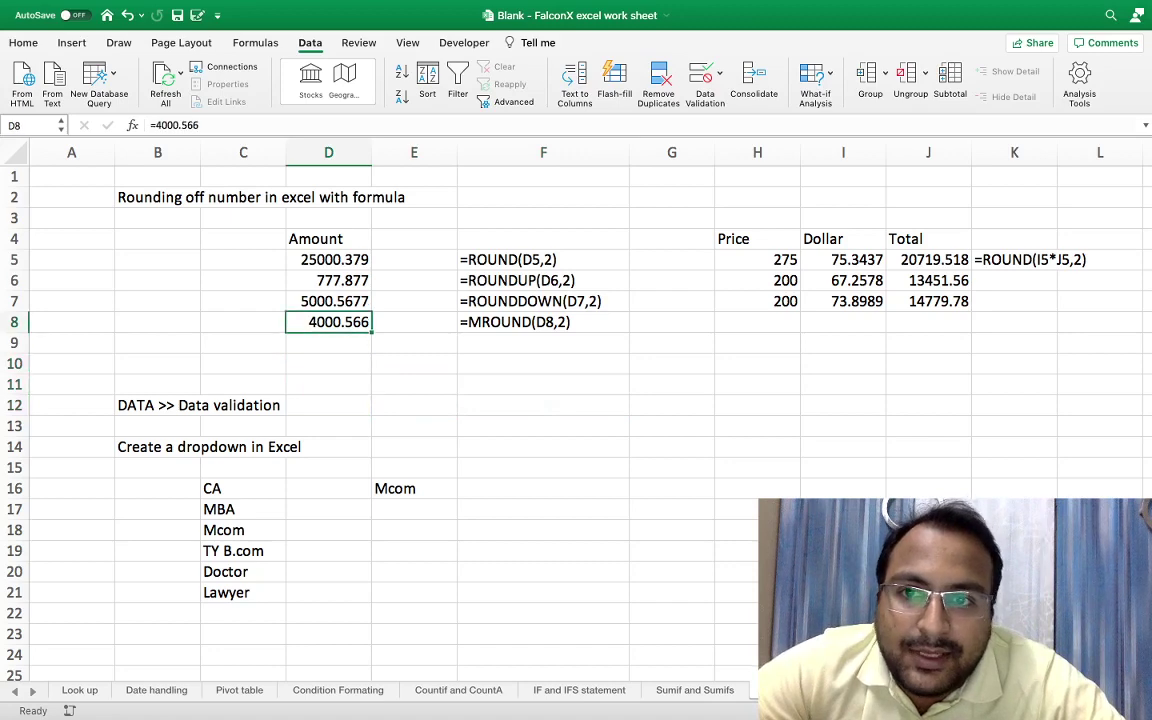
{"action": "key", "text": "Up"}
{"action": "key", "text": "Up"}
{"action": "key", "text": "Up"}
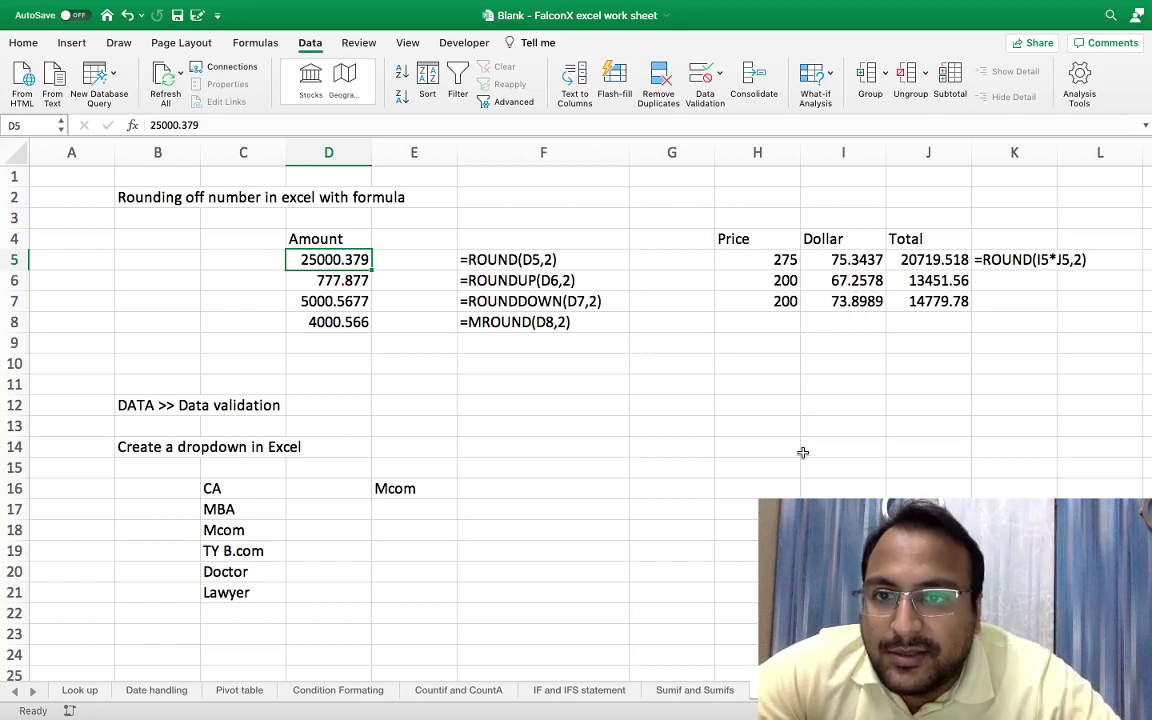
{"action": "key", "text": "Down"}
{"action": "key", "text": "Down"}
{"action": "key", "text": "Down"}
{"action": "key", "text": "Up"}
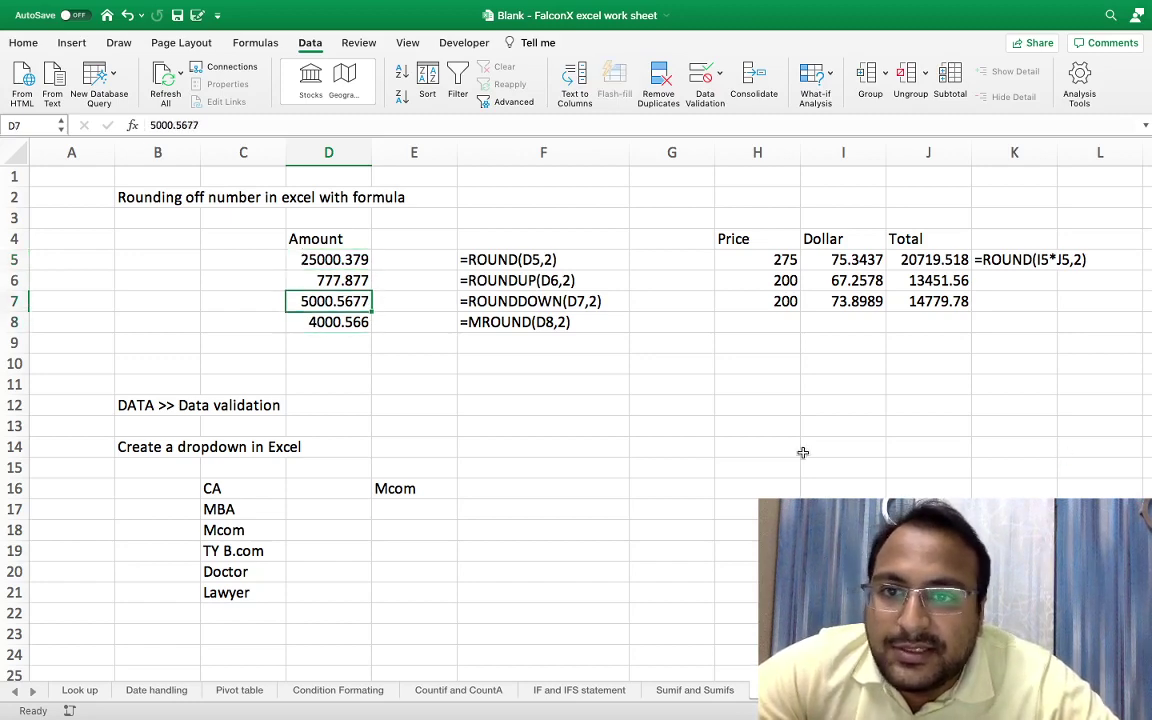
{"action": "key", "text": "Up"}
{"action": "key", "text": "Up"}
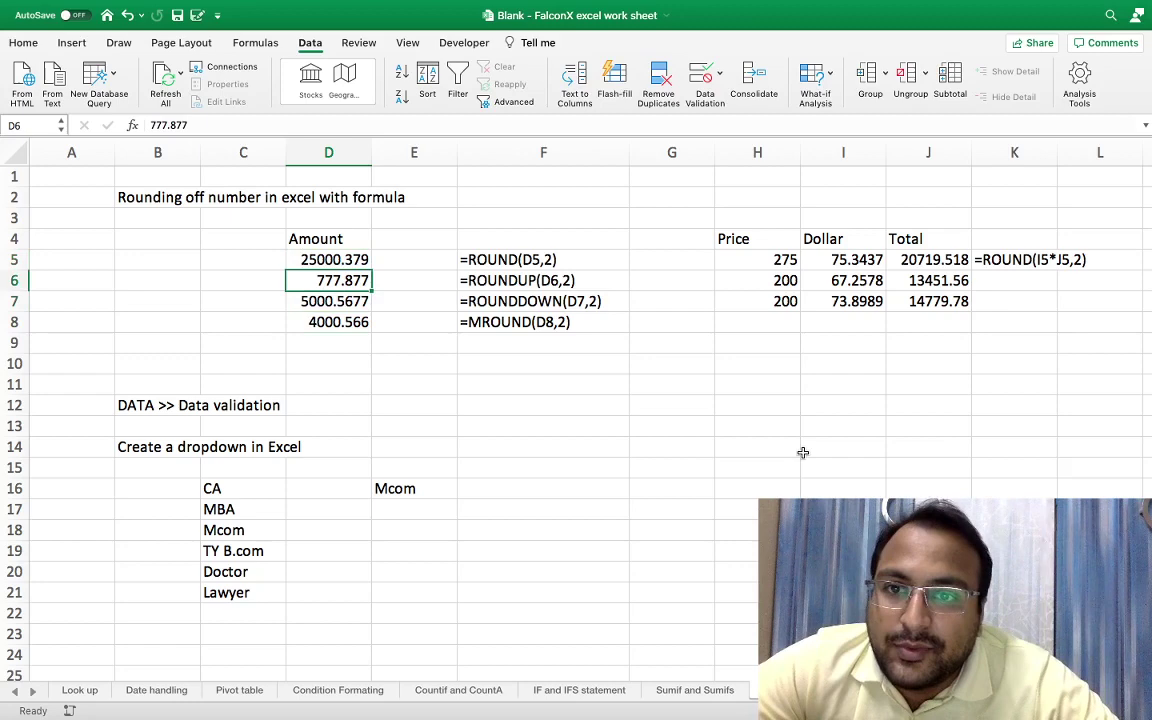
{"action": "key", "text": "shift+Down"}
{"action": "key", "text": "shift+Down"}
{"action": "key", "text": "shift+Down"}
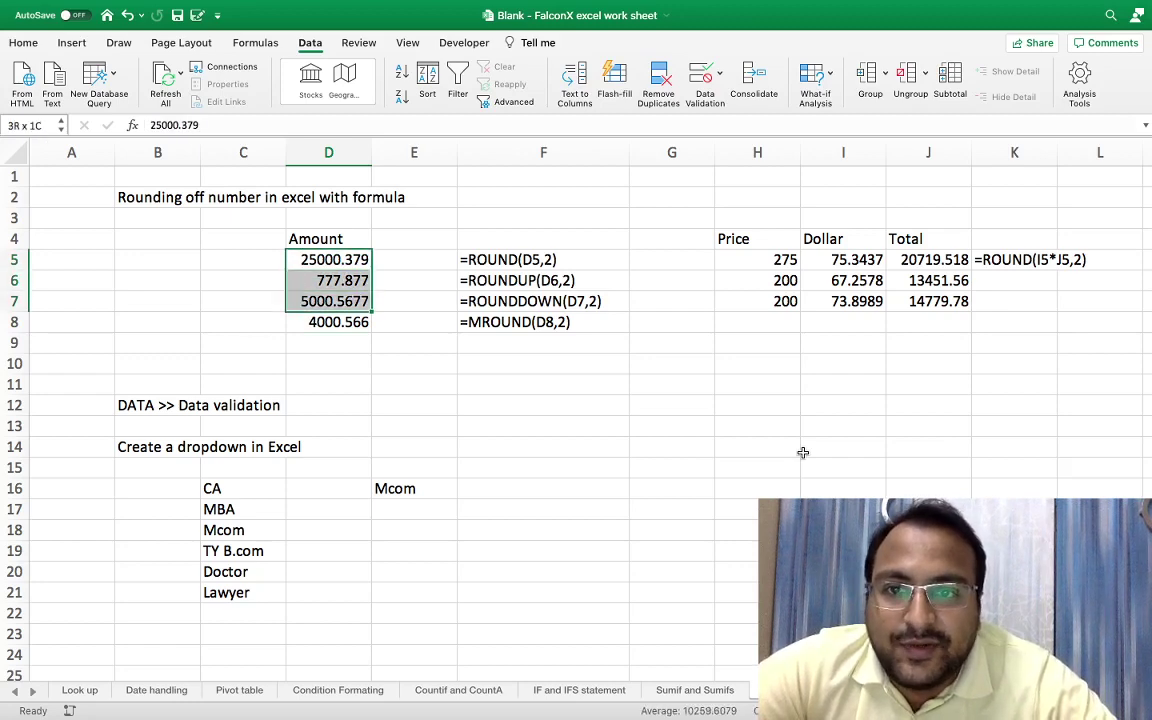
{"action": "key", "text": "Right"}
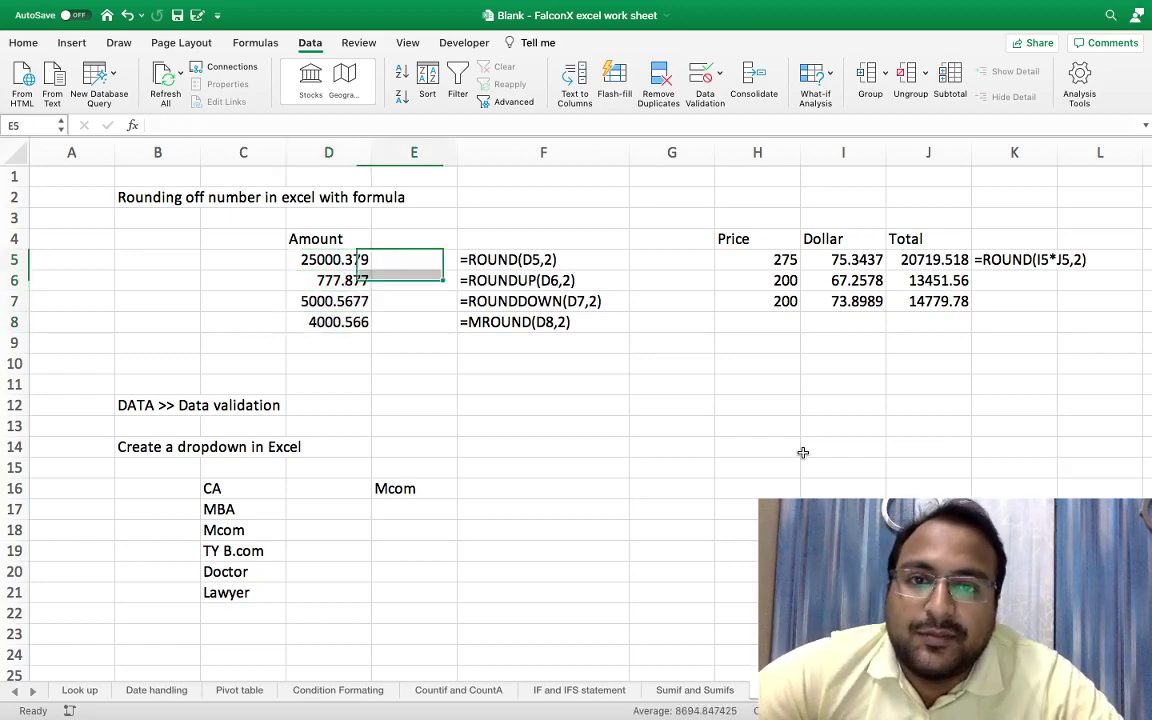
{"action": "key", "text": "Right"}
{"action": "key", "text": "Left"}
{"action": "key", "text": "Left"}
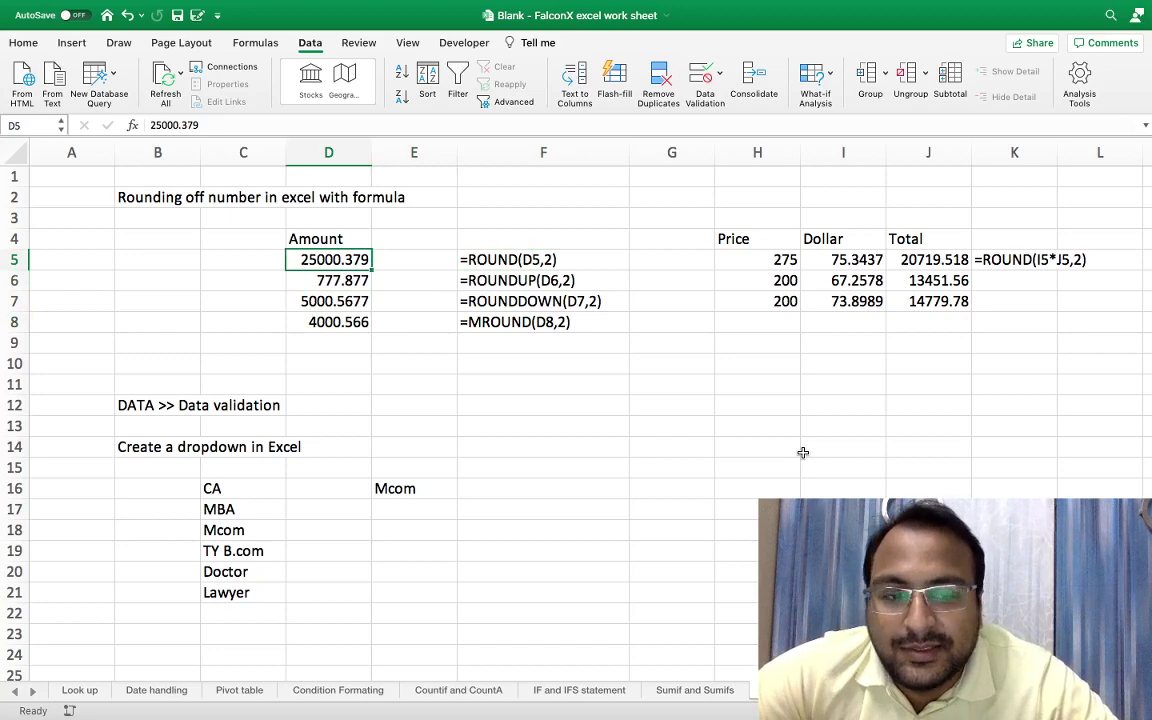
{"action": "key", "text": "shift+Down"}
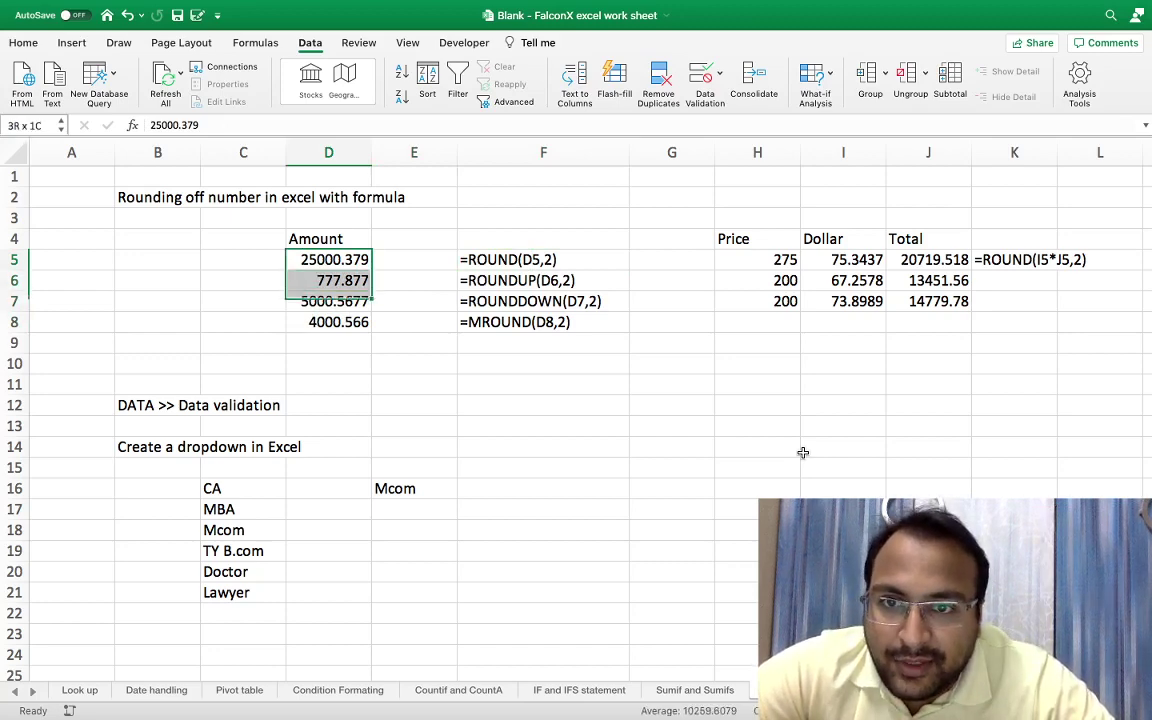
{"action": "key", "text": "shift+Down"}
{"action": "key", "text": "Down"}
{"action": "key", "text": "Down"}
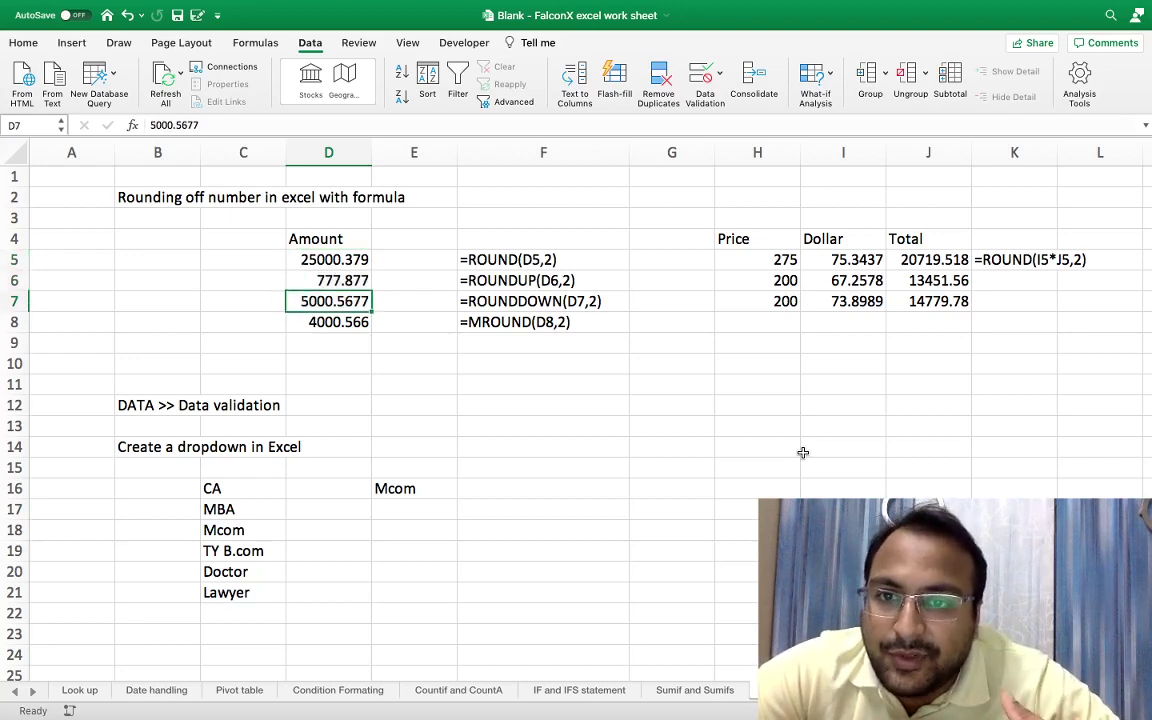
{"action": "key", "text": "Up"}
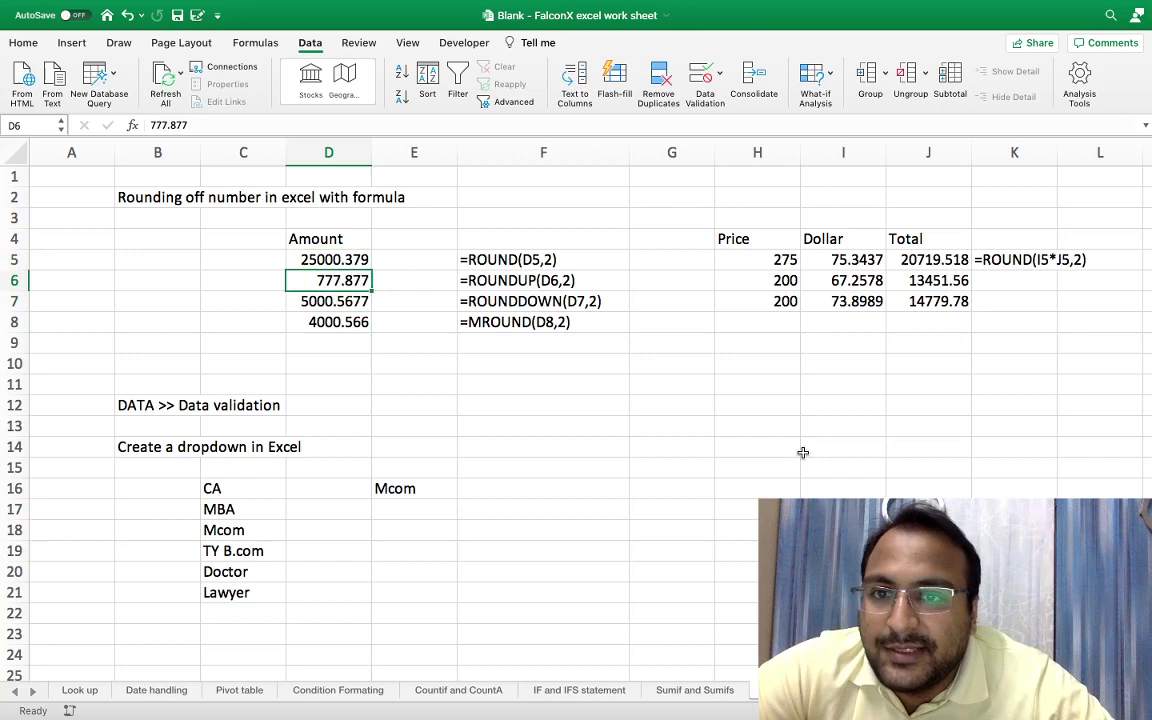
{"action": "key", "text": "Down"}
{"action": "key", "text": "Down"}
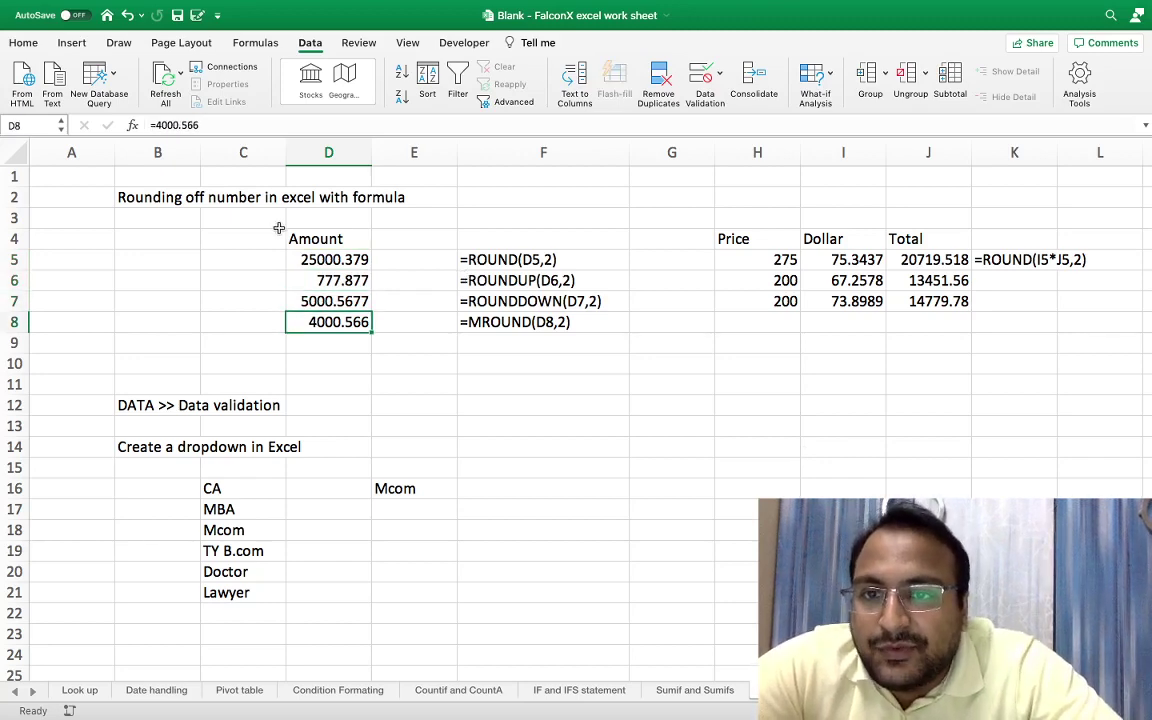
Step: Format the amounts in D5:D8 with the comma number style and four decimal places
{"action": "left_click_drag", "start_coordinate": [305, 258], "coordinate": [336, 322]}
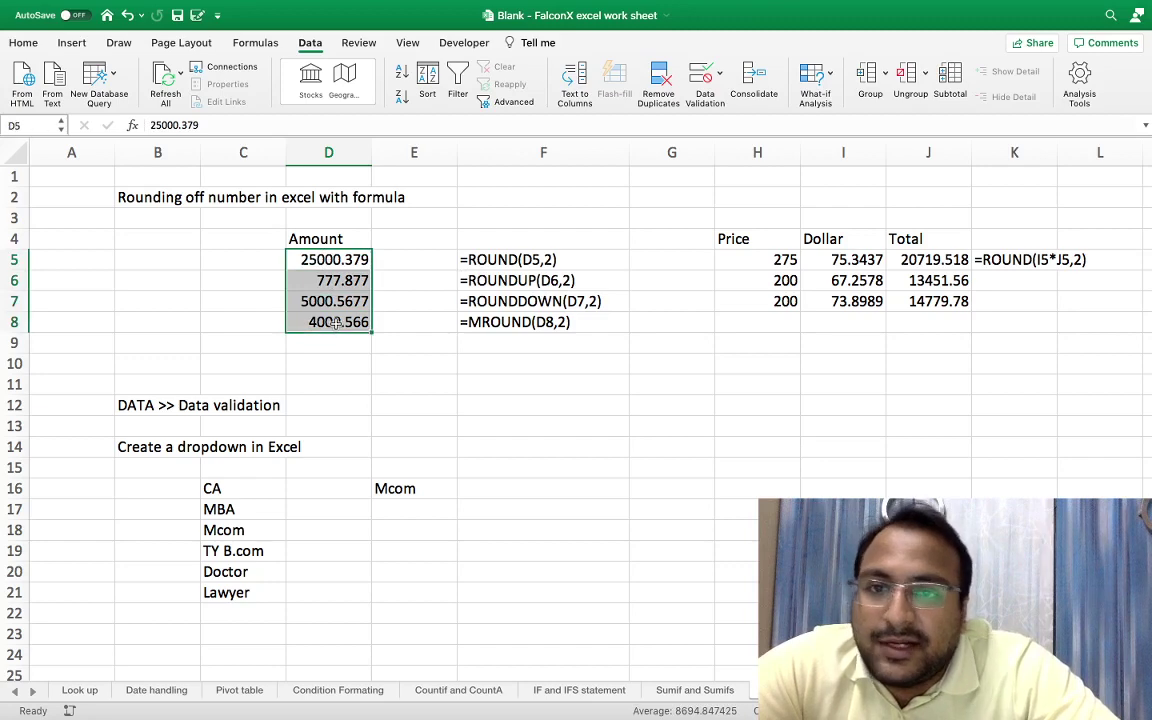
{"action": "left_click", "coordinate": [10, 44]}
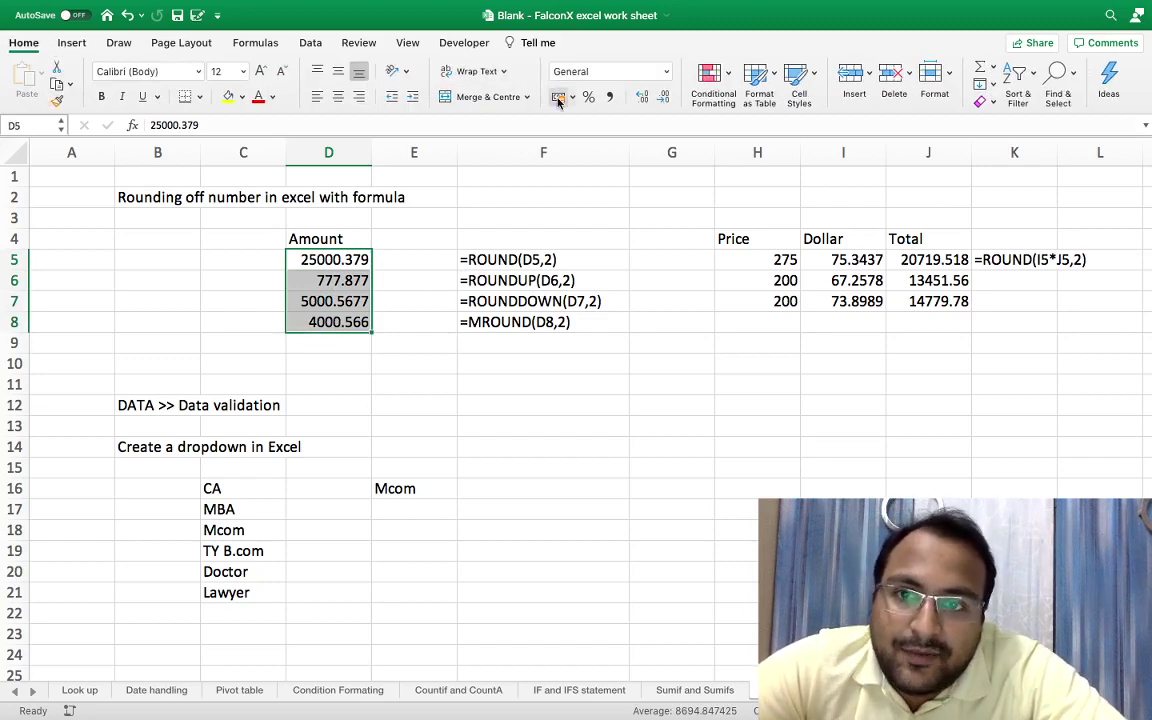
{"action": "left_click", "coordinate": [612, 100]}
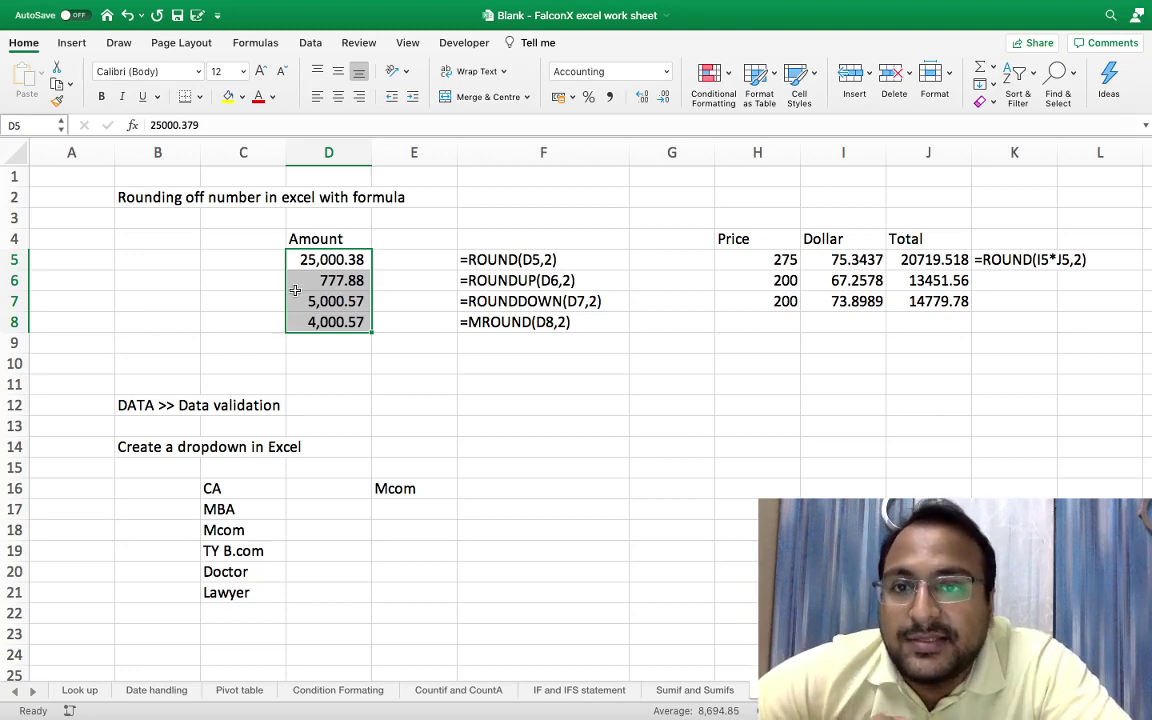
{"action": "left_click", "coordinate": [642, 98]}
{"action": "left_click", "coordinate": [642, 98]}
{"action": "left_click", "coordinate": [437, 288]}
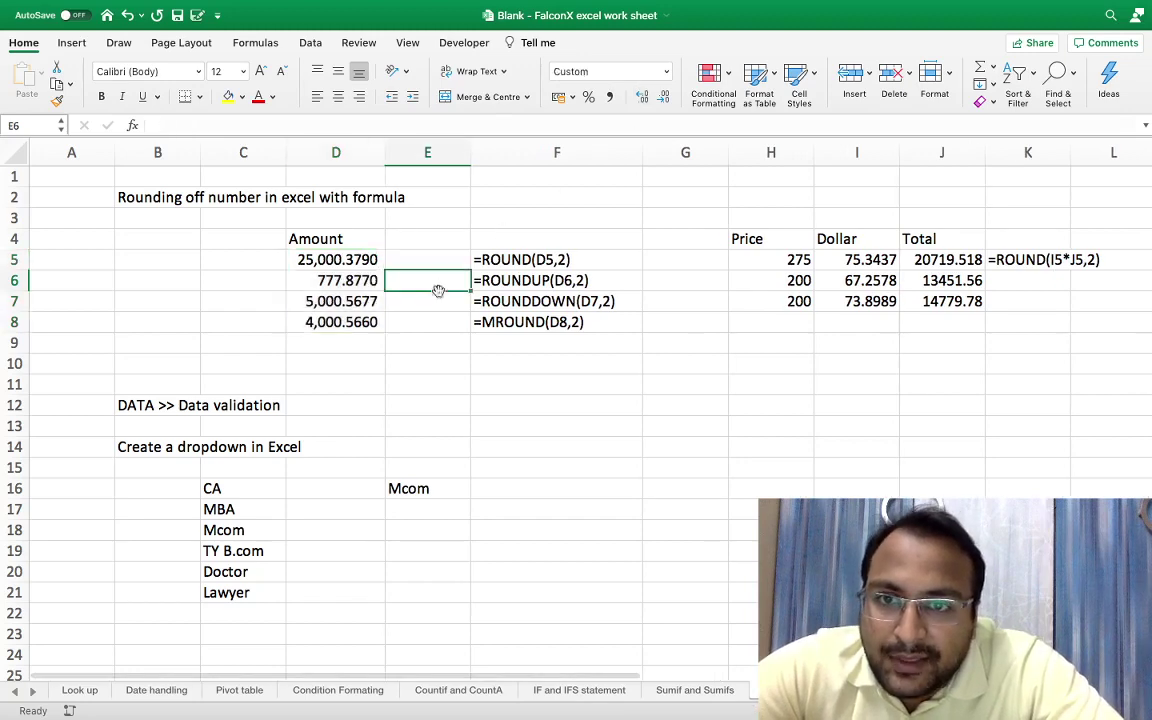
Step: Enter the formula =ROUND(D5,2) in cell E5 to round the first amount to two decimals
{"action": "left_click", "coordinate": [300, 259]}
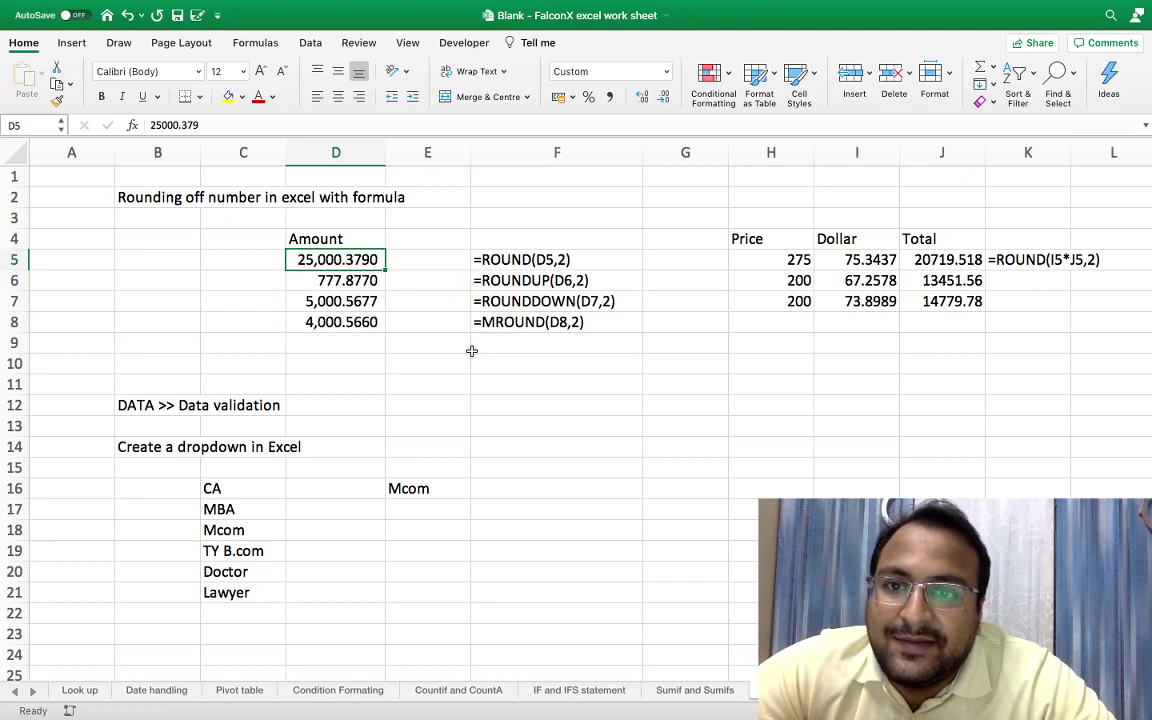
{"action": "key", "text": "Right"}
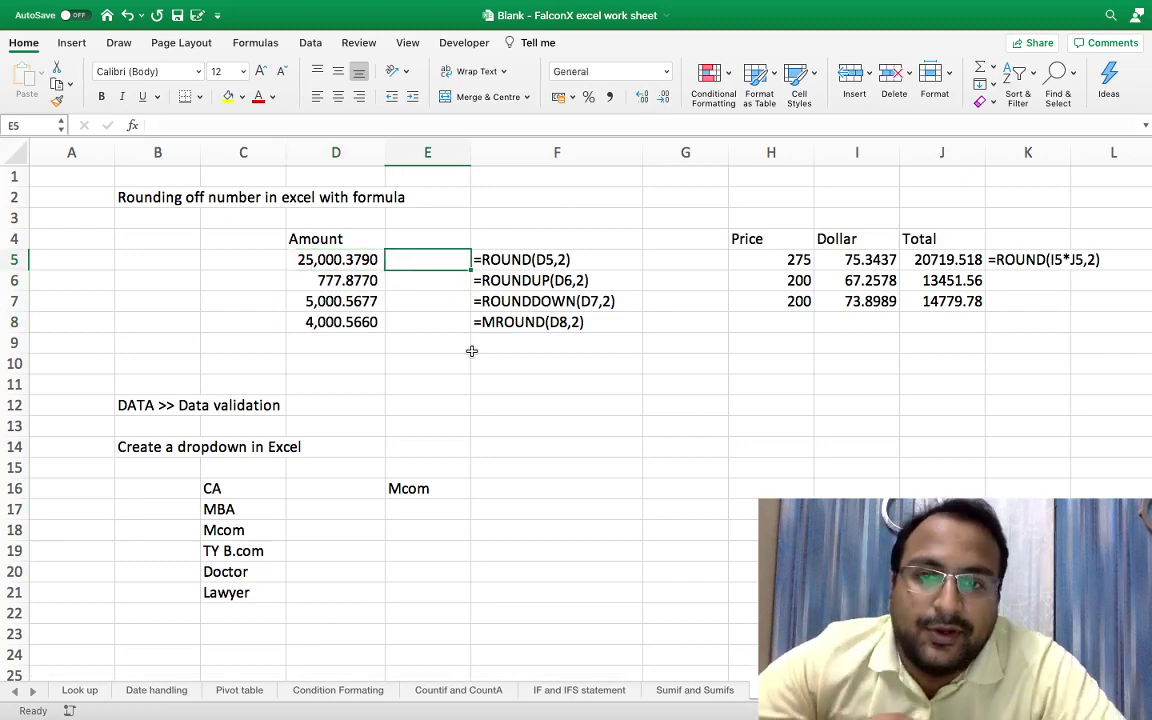
{"action": "type", "text": "="}
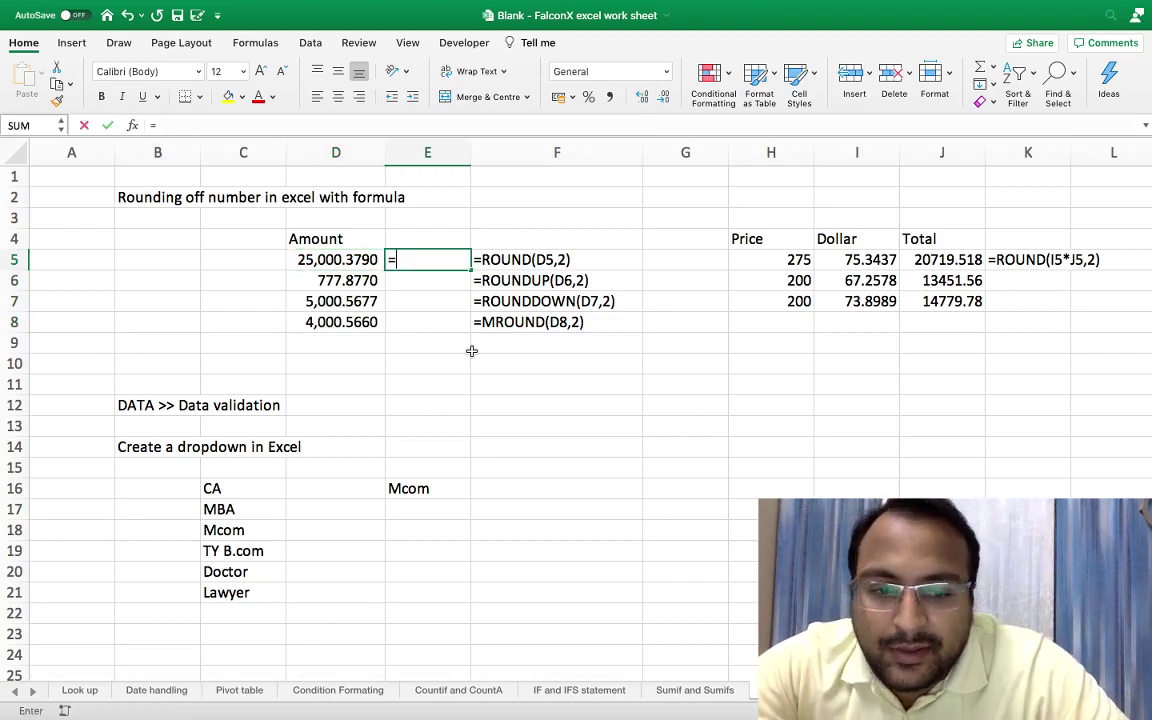
{"action": "type", "text": "round("}
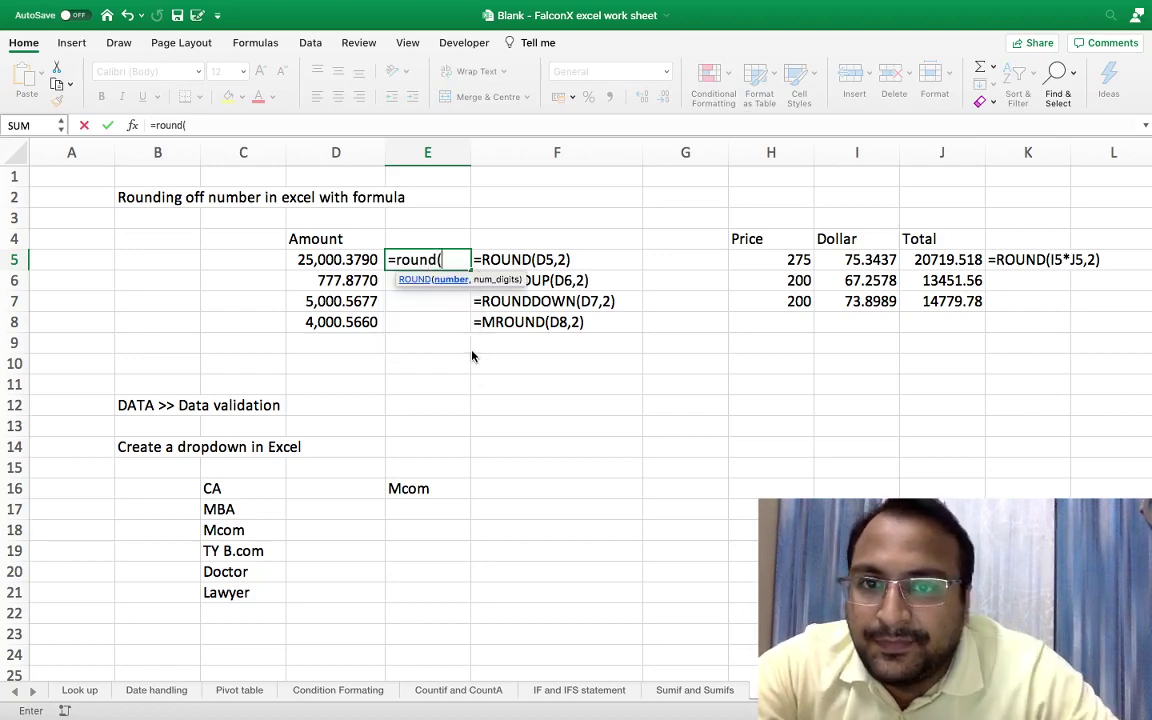
{"action": "key", "text": "Left"}
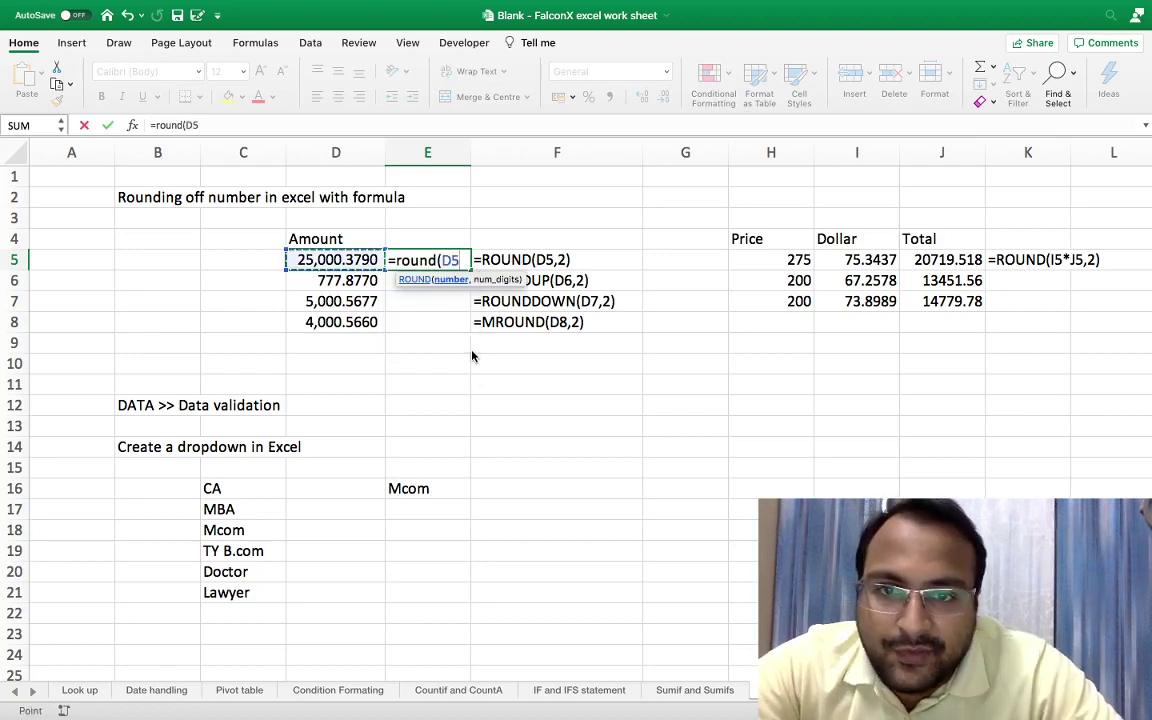
{"action": "type", "text": ","}
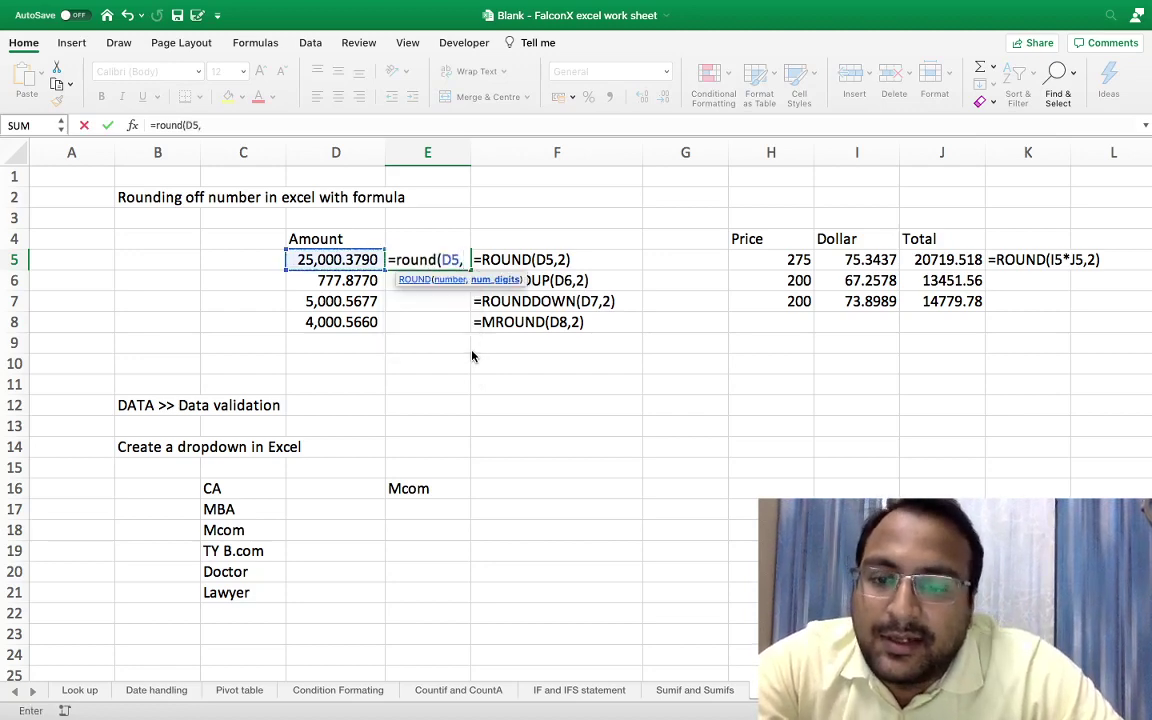
{"action": "type", "text": "2"}
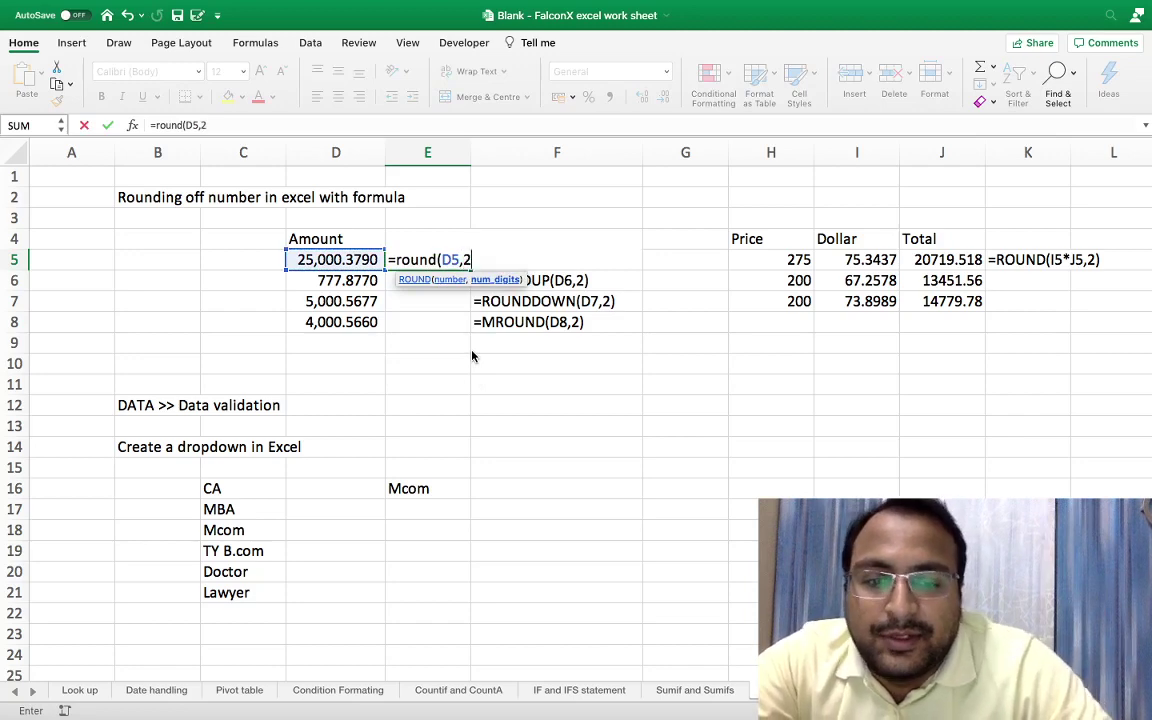
{"action": "type", "text": ")"}
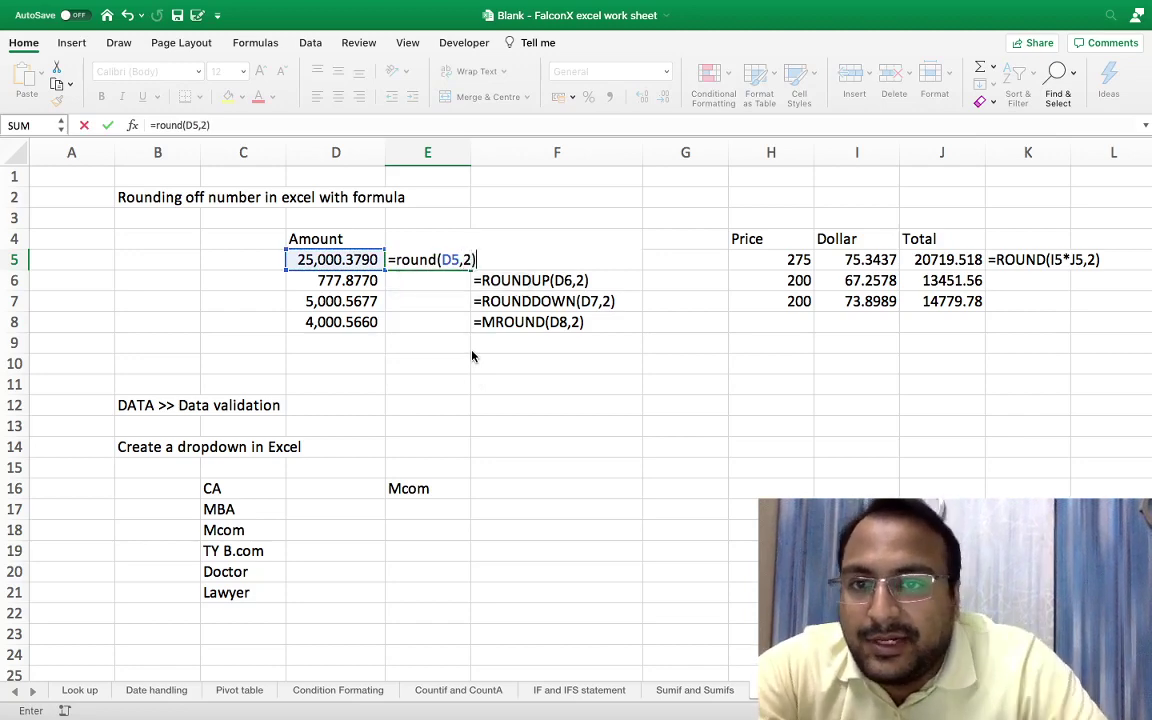
{"action": "key", "text": "Return"}
{"action": "key", "text": "Up"}
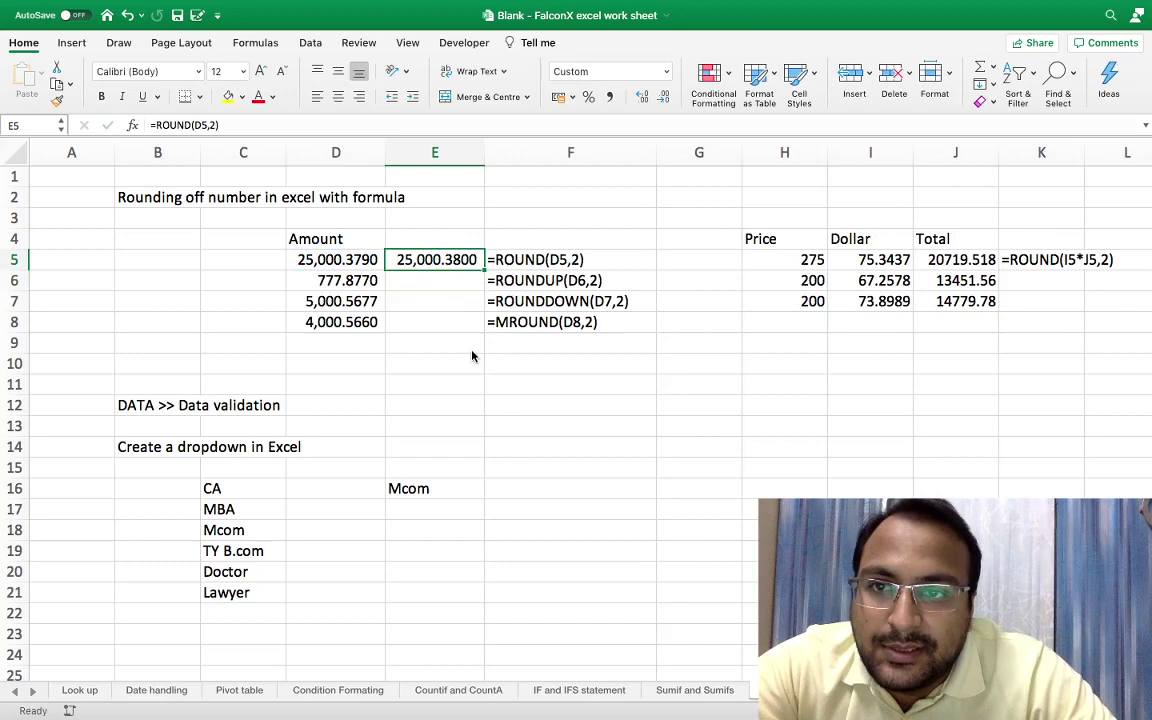
Step: Change the number of digits in E5's ROUND formula to 3
{"action": "double_click", "coordinate": [464, 262]}
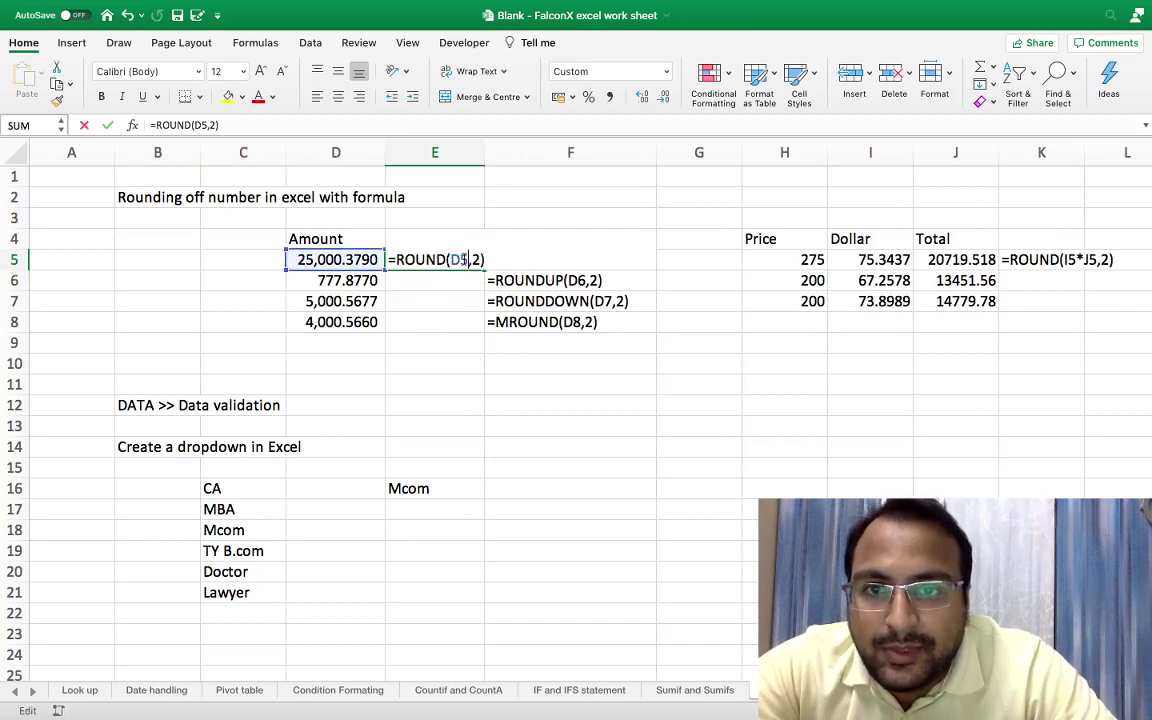
{"action": "key", "text": "BackSpace"}
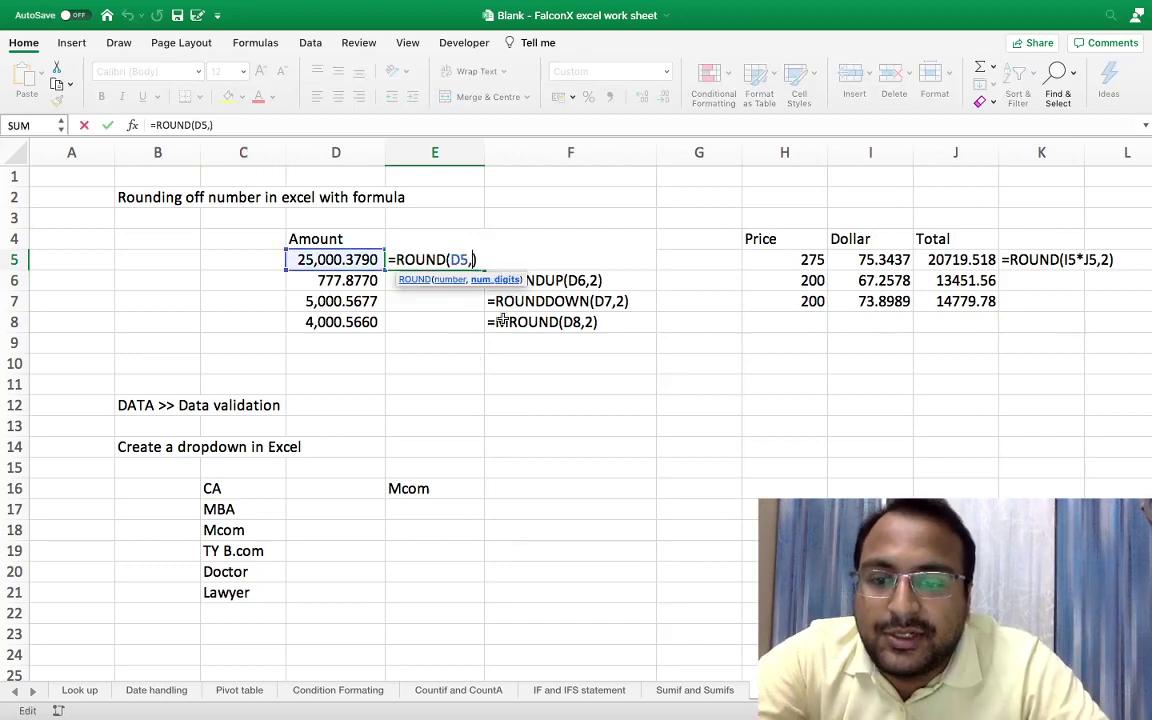
{"action": "type", "text": "3"}
{"action": "key", "text": "Return"}
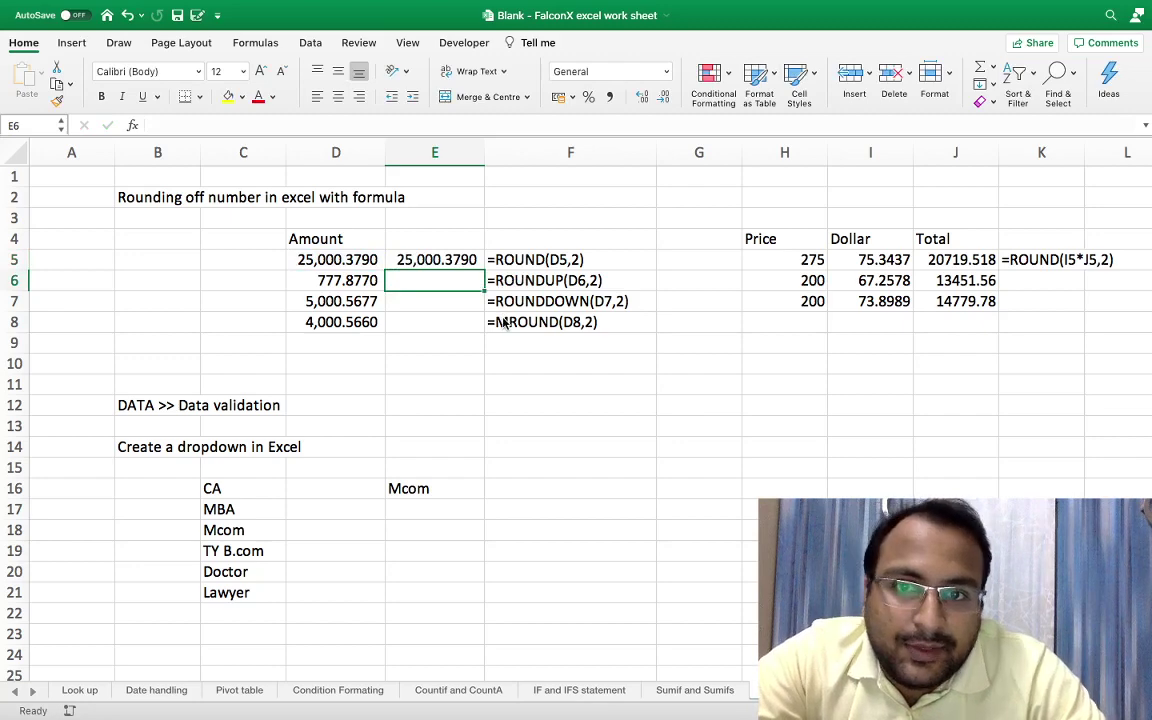
{"action": "key", "text": "Up"}
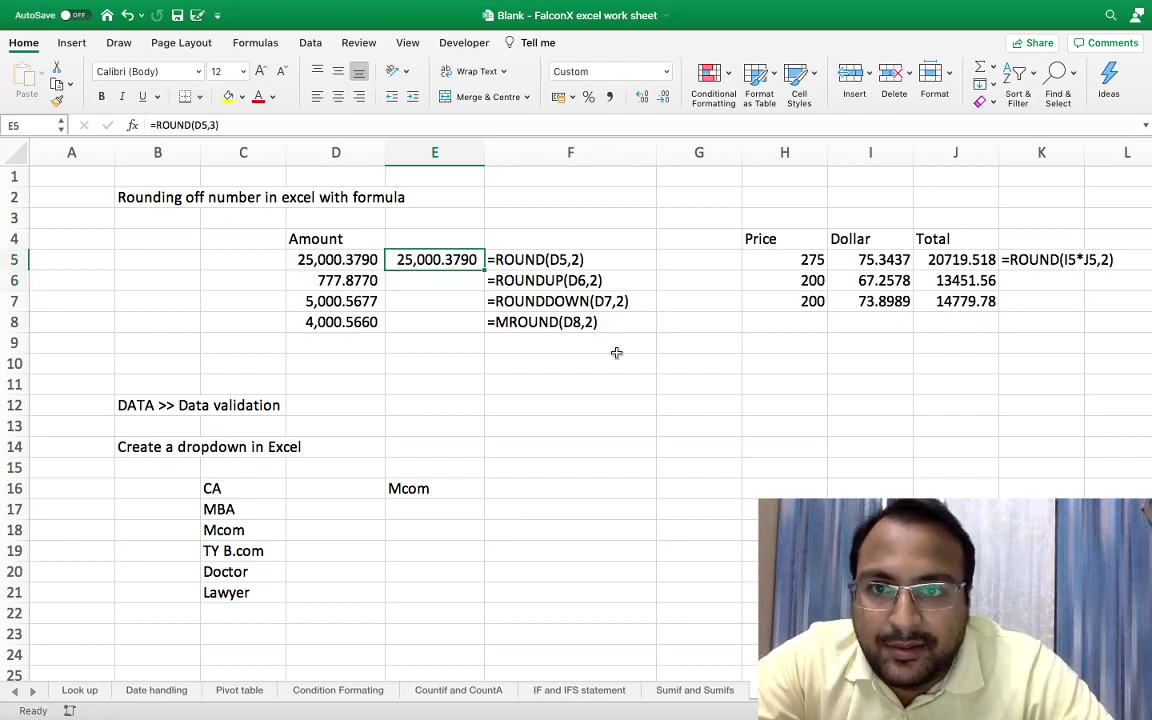
Step: Enter the formula =ROUNDUP(D6,1) in cell E6 to round the second amount up to one decimal
{"action": "key", "text": "Down"}
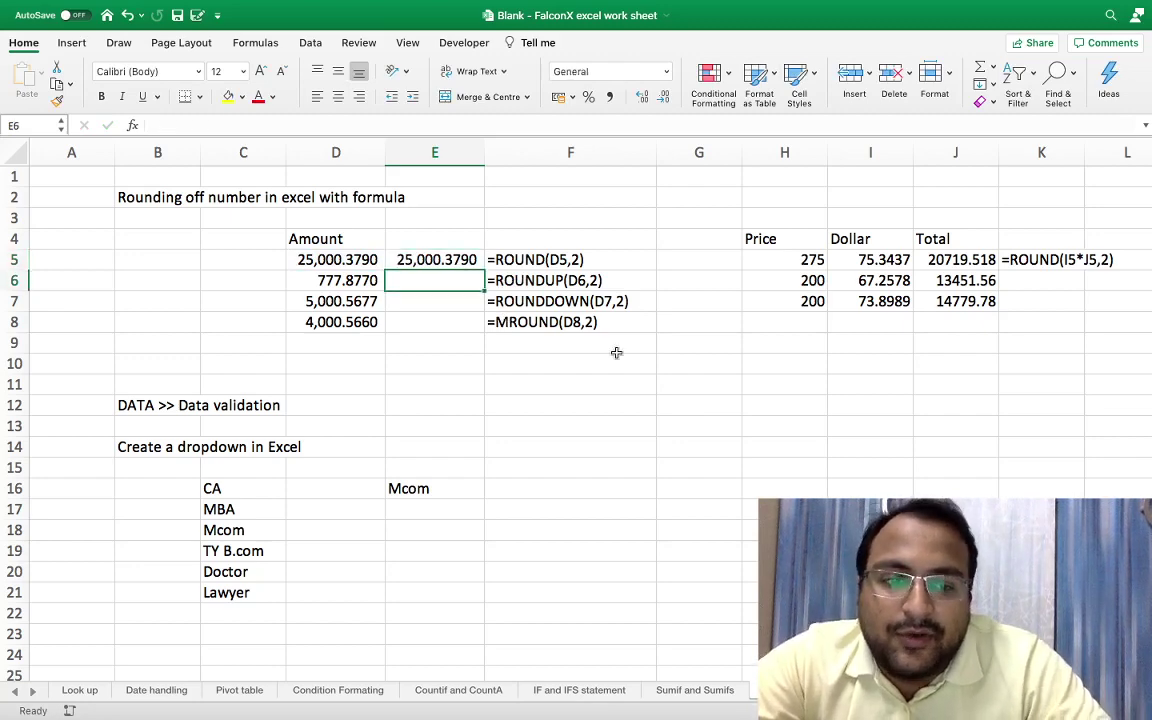
{"action": "type", "text": "="}
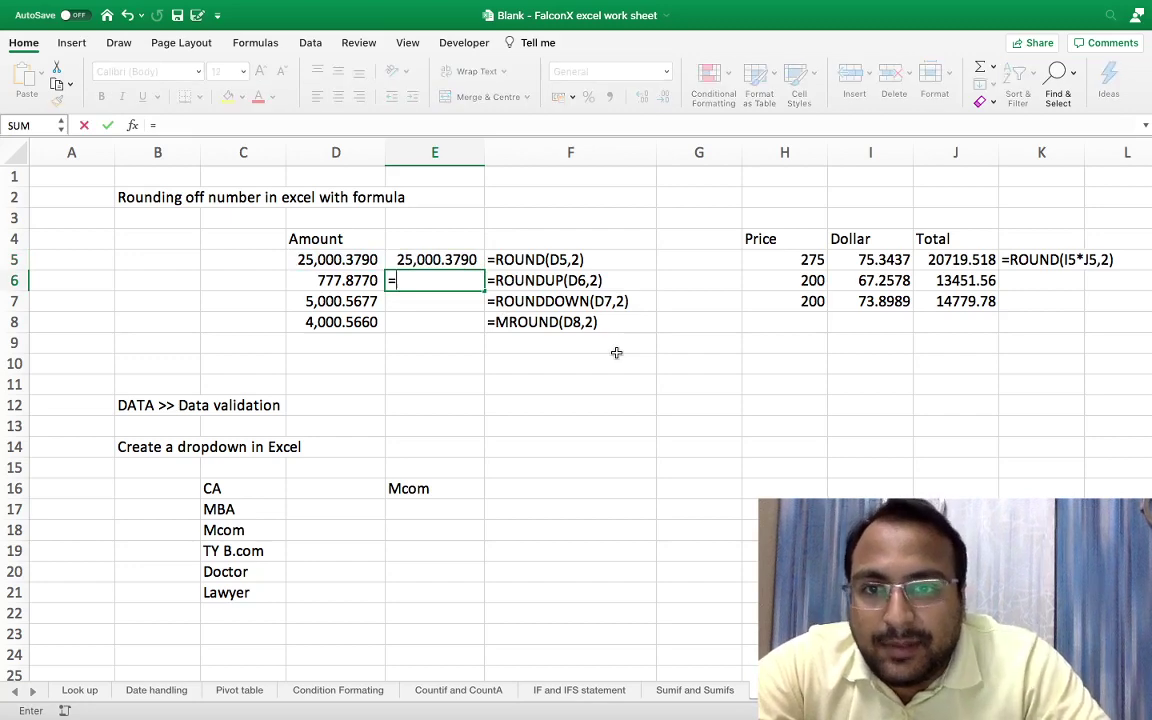
{"action": "type", "text": "round"}
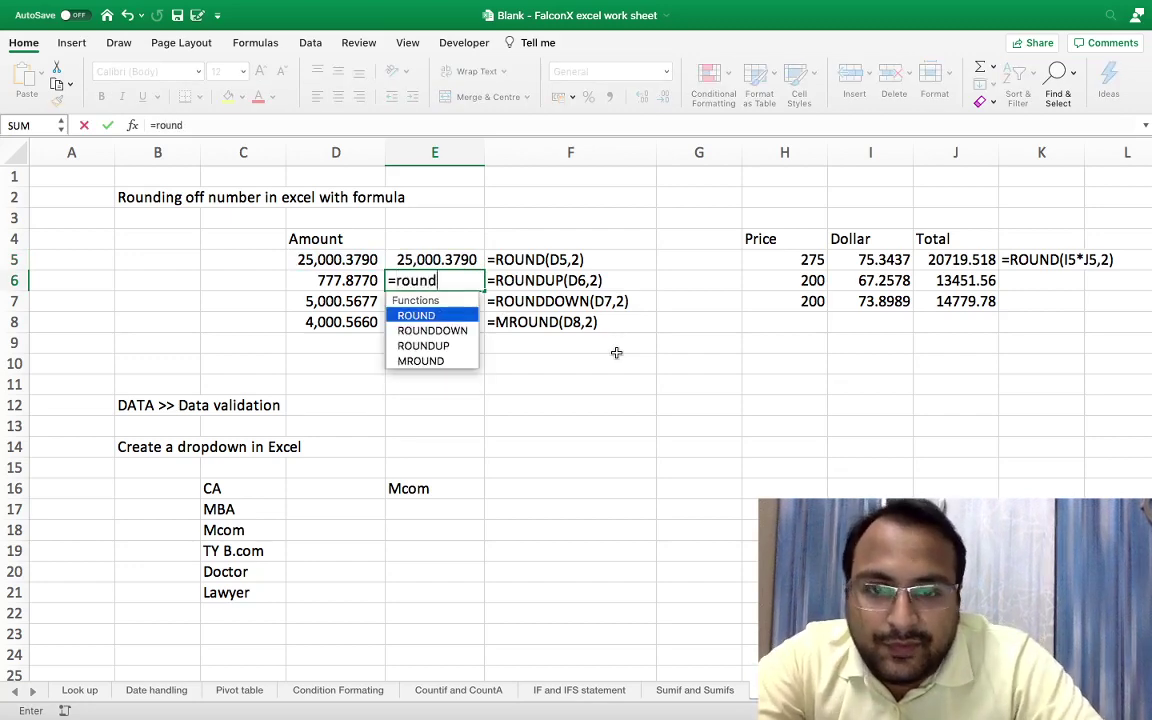
{"action": "type", "text": "up("}
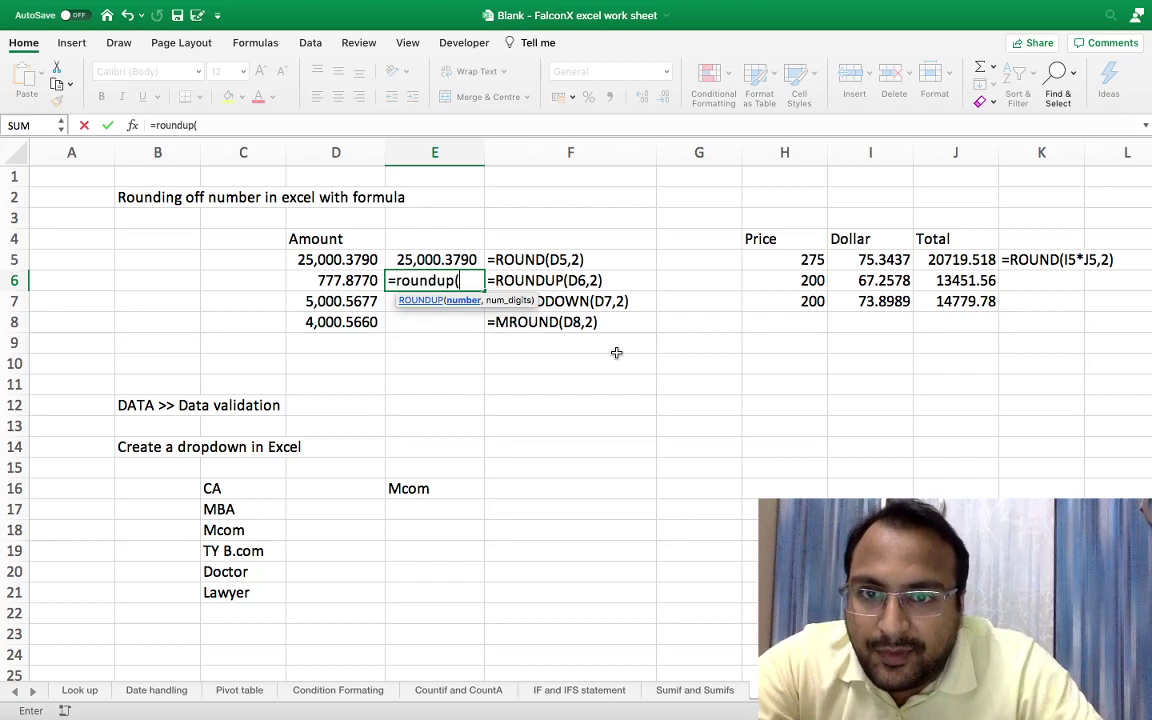
{"action": "key", "text": "Left"}
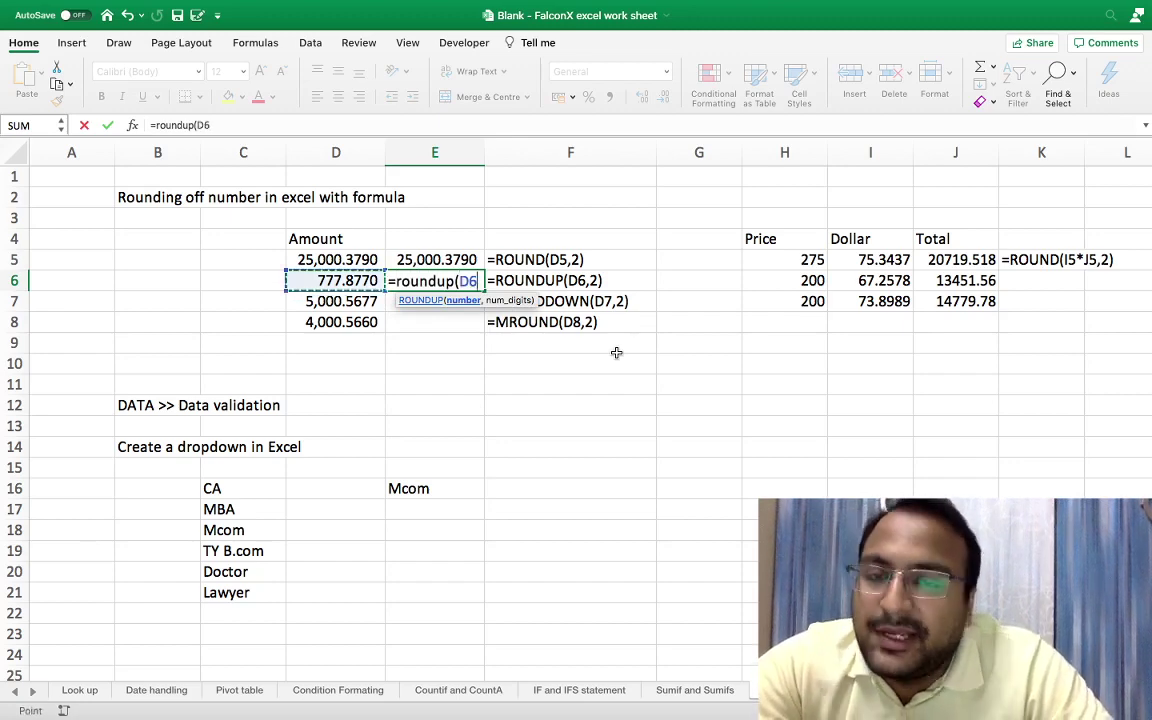
{"action": "type", "text": ","}
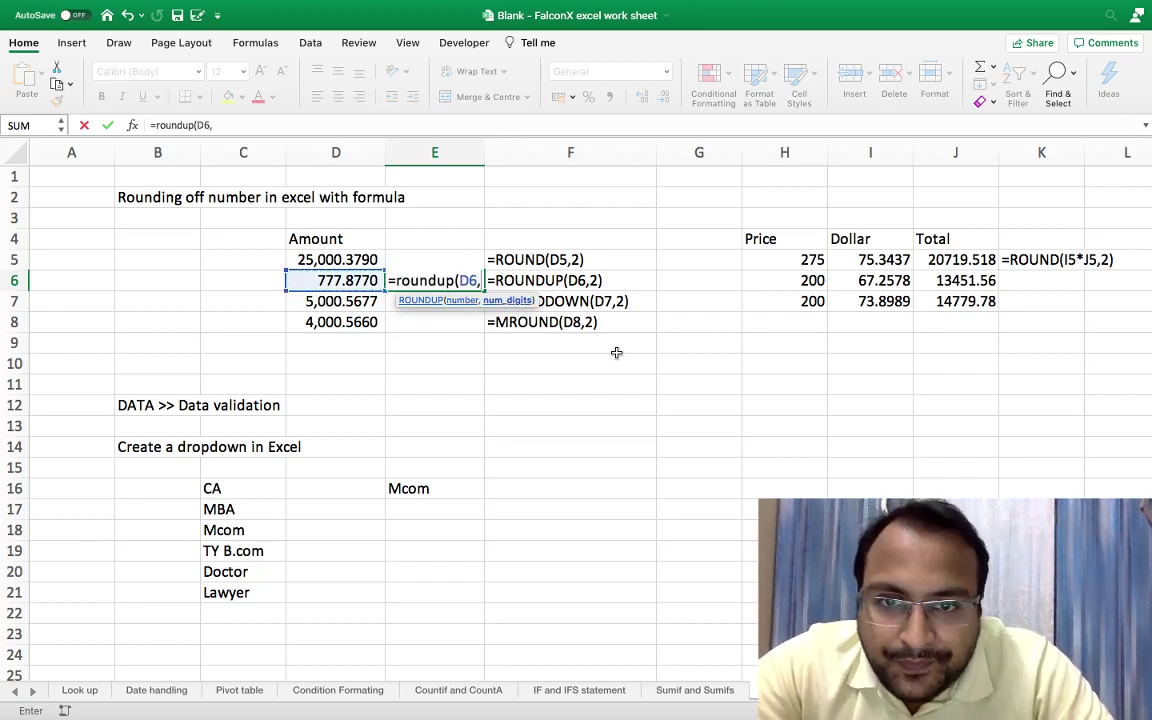
{"action": "type", "text": "1"}
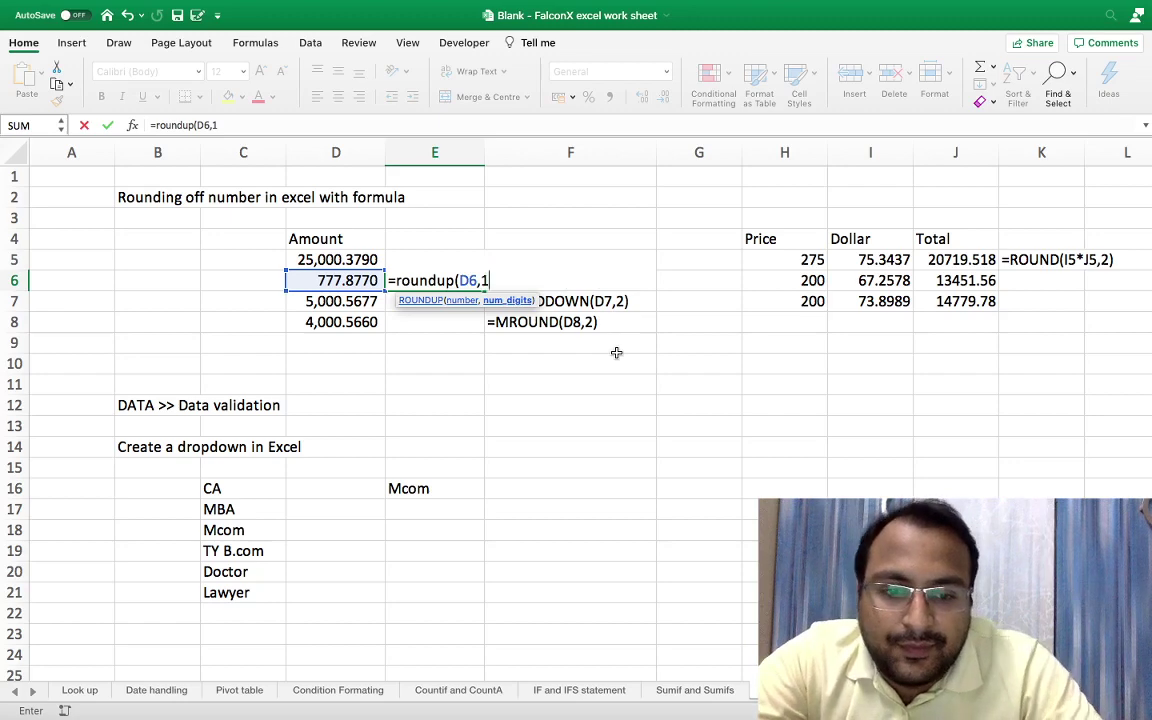
{"action": "type", "text": ")"}
{"action": "key", "text": "Return"}
{"action": "key", "text": "Up"}
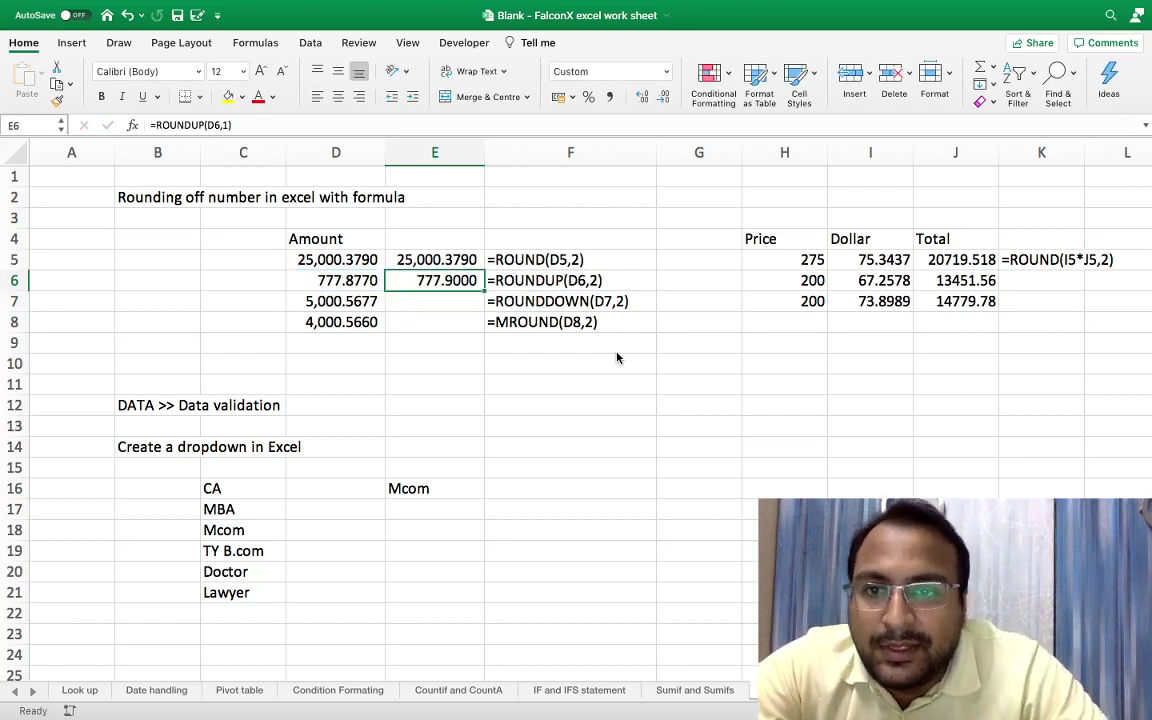
Step: Change the second amount in cell D6 to 777.377 to test the ROUNDUP formula in E6
{"action": "left_click", "coordinate": [325, 280]}
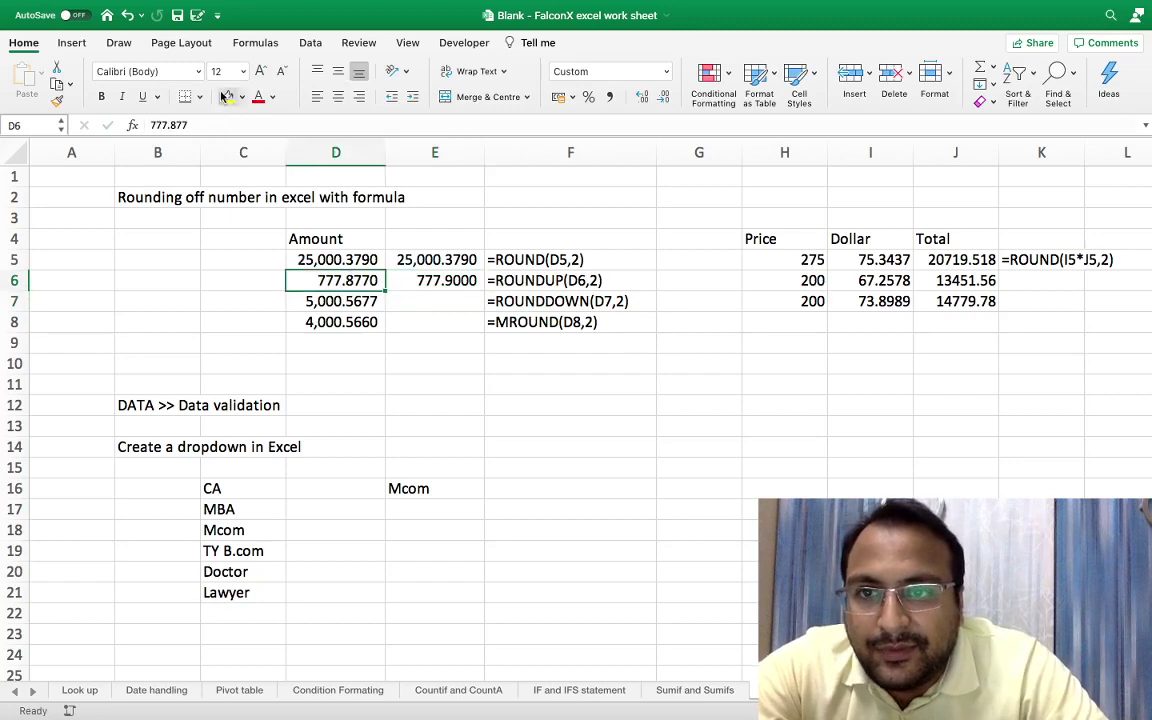
{"action": "key", "text": "F2"}
{"action": "key", "text": "Left"}
{"action": "key", "text": "Left"}
{"action": "key", "text": "BackSpace"}
{"action": "type", "text": "3"}
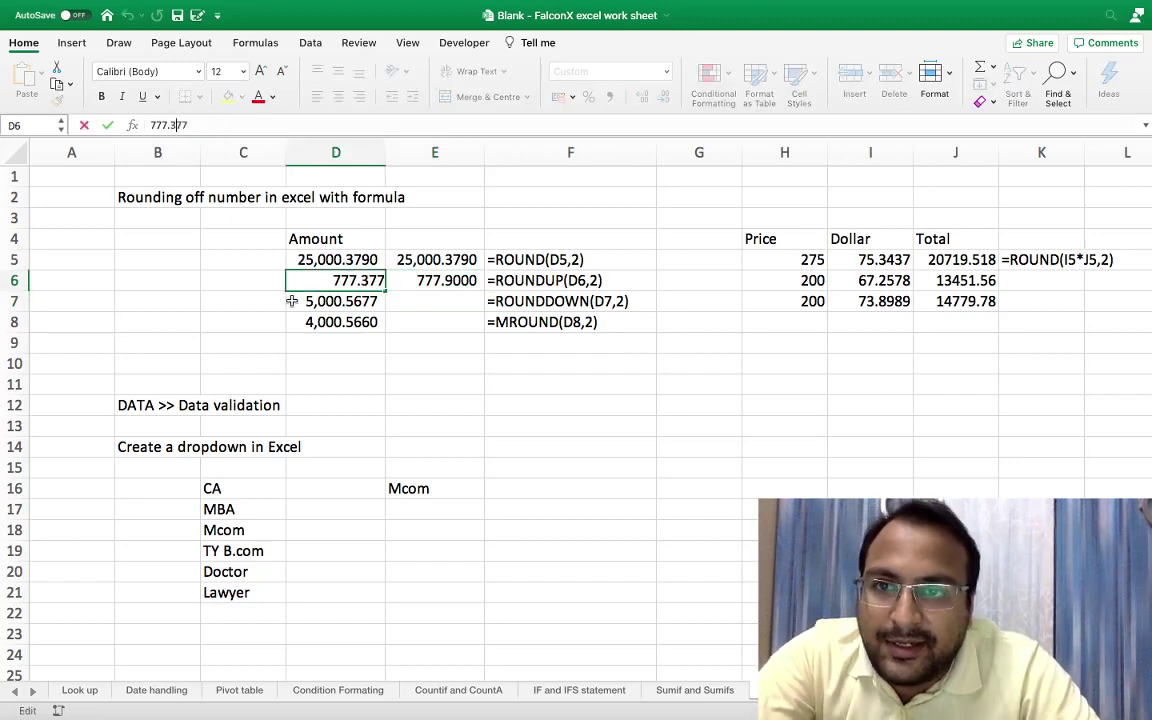
{"action": "key", "text": "Return"}
{"action": "key", "text": "Up"}
{"action": "key", "text": "Right"}
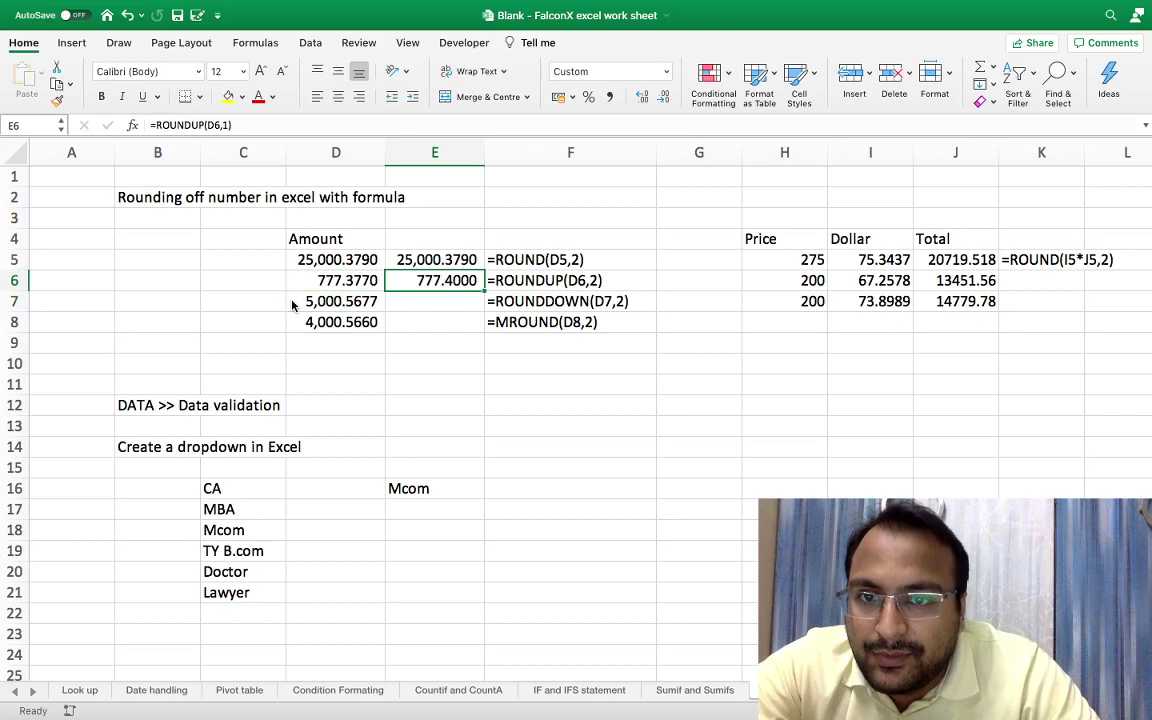
Step: Set the amount in cell D6 to 777.34
{"action": "left_click", "coordinate": [326, 284]}
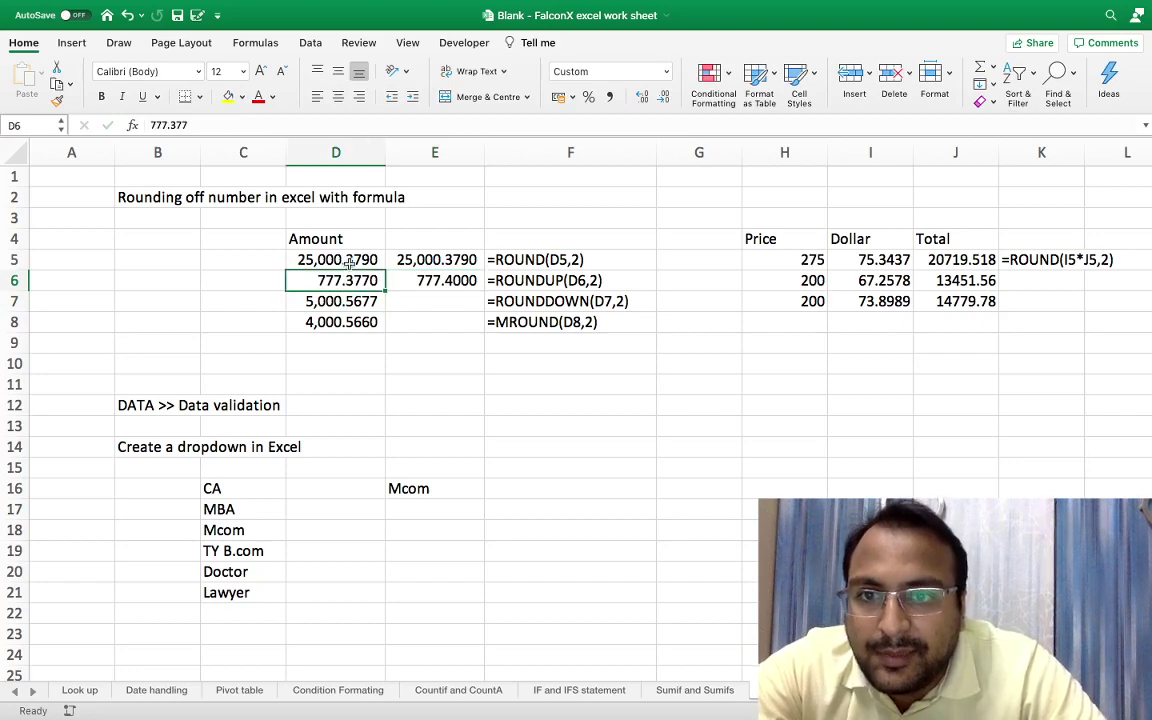
{"action": "left_click", "coordinate": [204, 124]}
{"action": "key", "text": "BackSpace"}
{"action": "key", "text": "BackSpace"}
{"action": "type", "text": "4"}
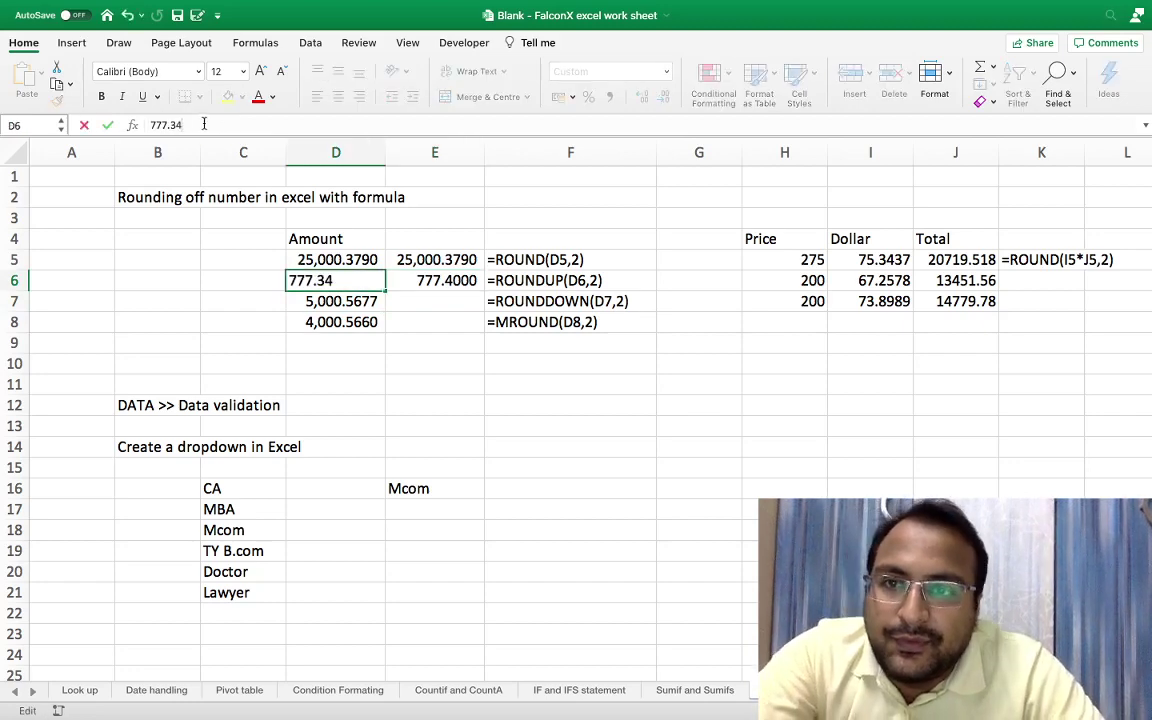
{"action": "key", "text": "Return"}
{"action": "key", "text": "Up"}
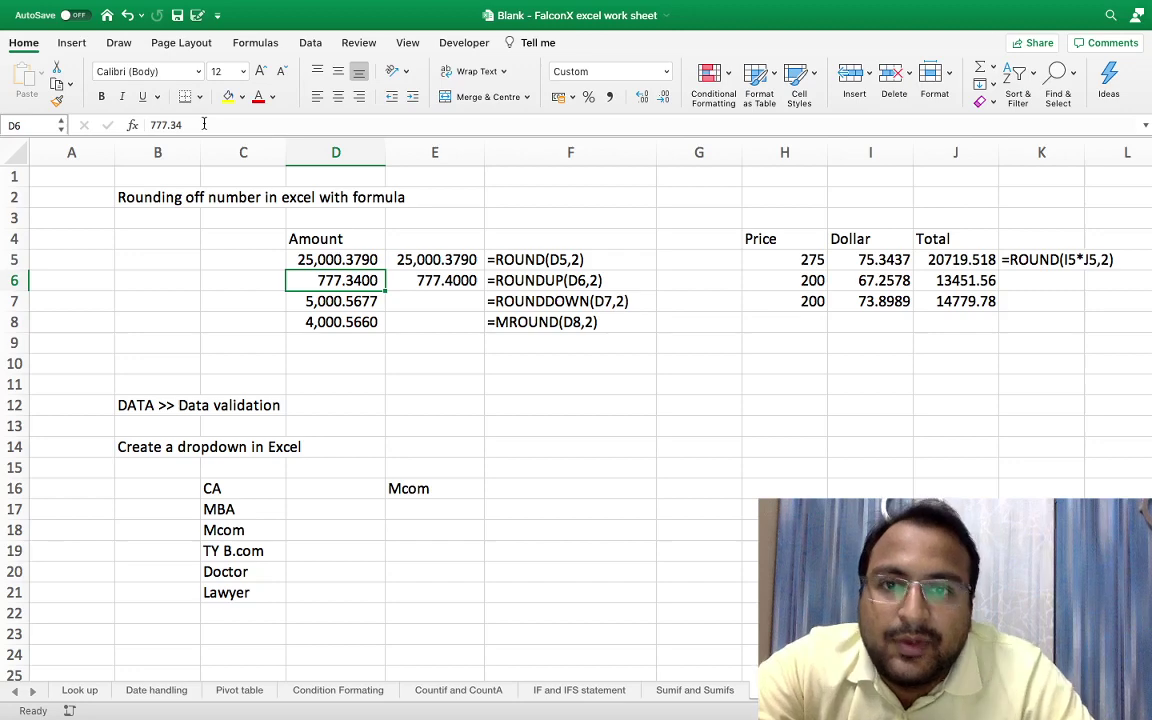
Step: Enter the formula =ROUNDDOWN(D7,2) in cell E7 to round the third amount down to two decimals
{"action": "key", "text": "Right"}
{"action": "key", "text": "Down"}
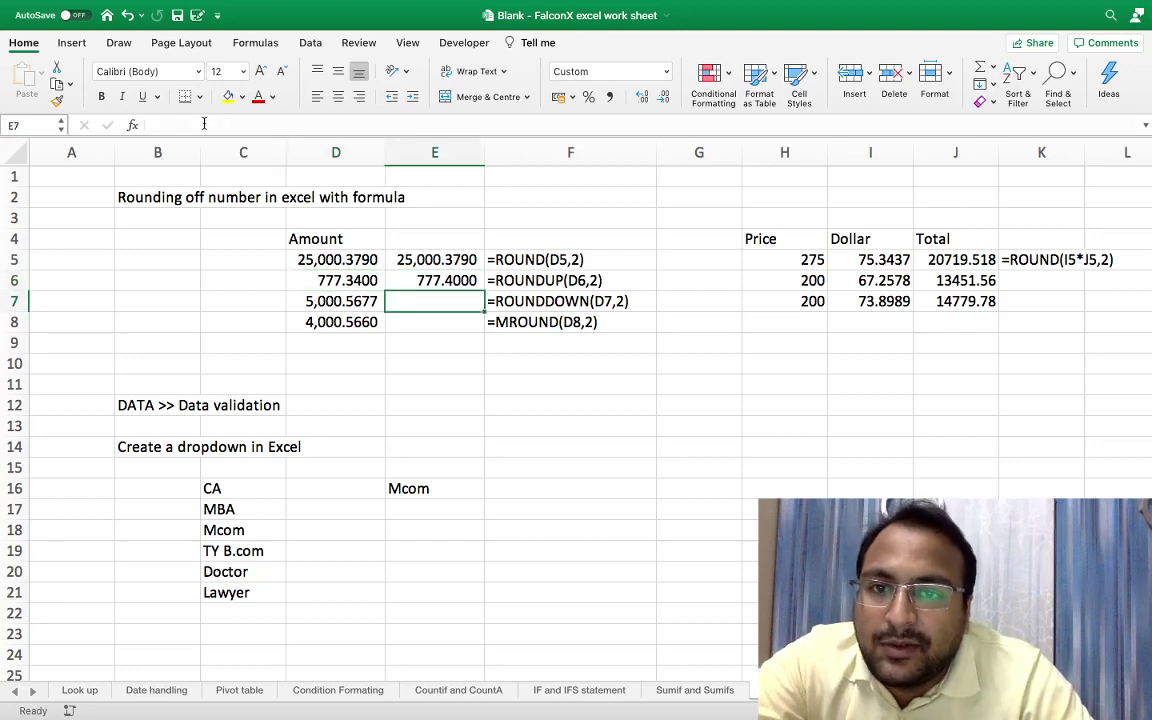
{"action": "type", "text": "=roun"}
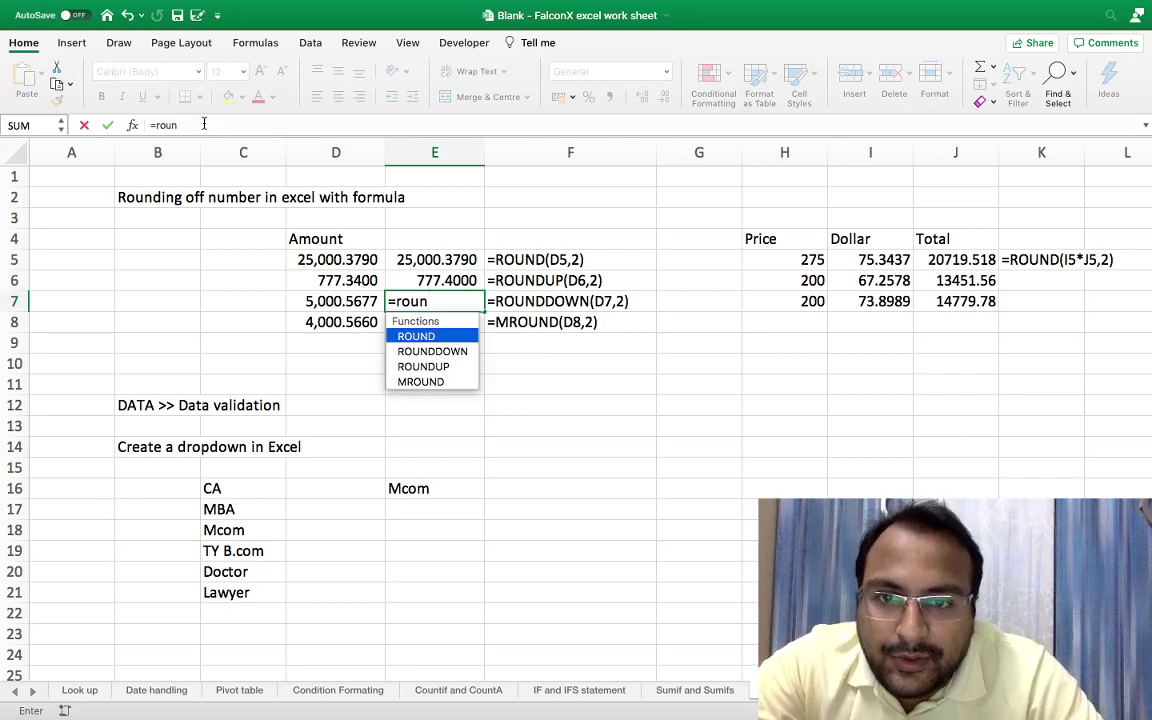
{"action": "key", "text": "Down"}
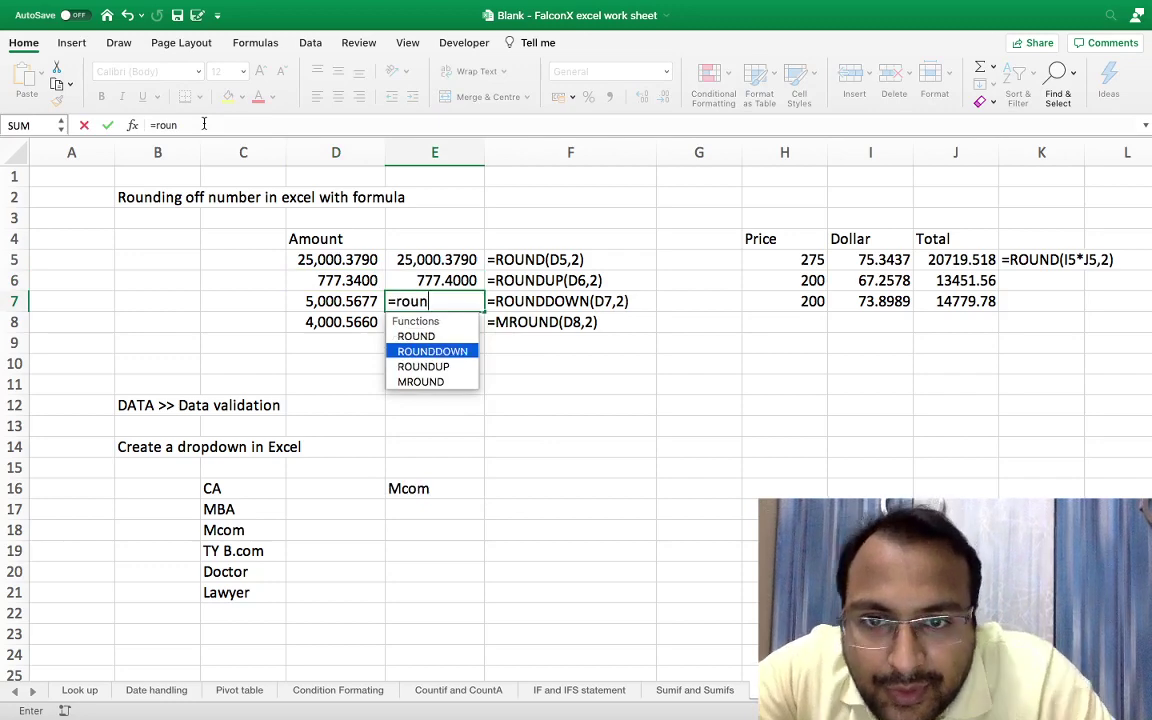
{"action": "key", "text": "Tab"}
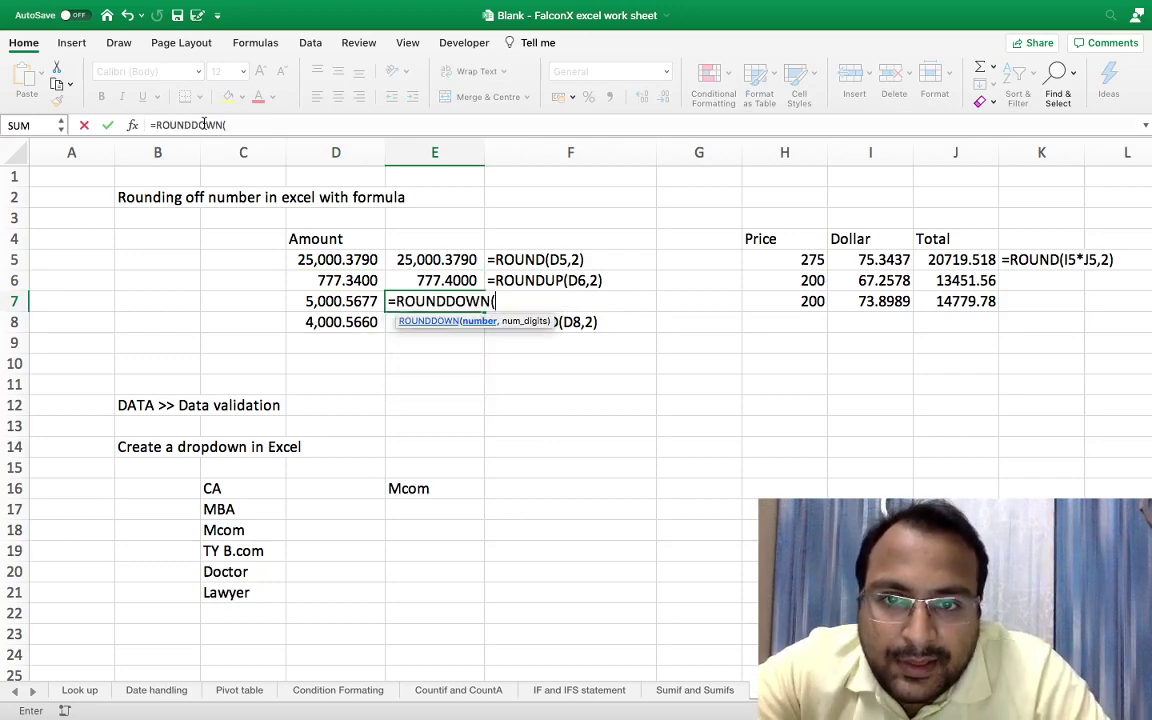
{"action": "left_click", "coordinate": [350, 300]}
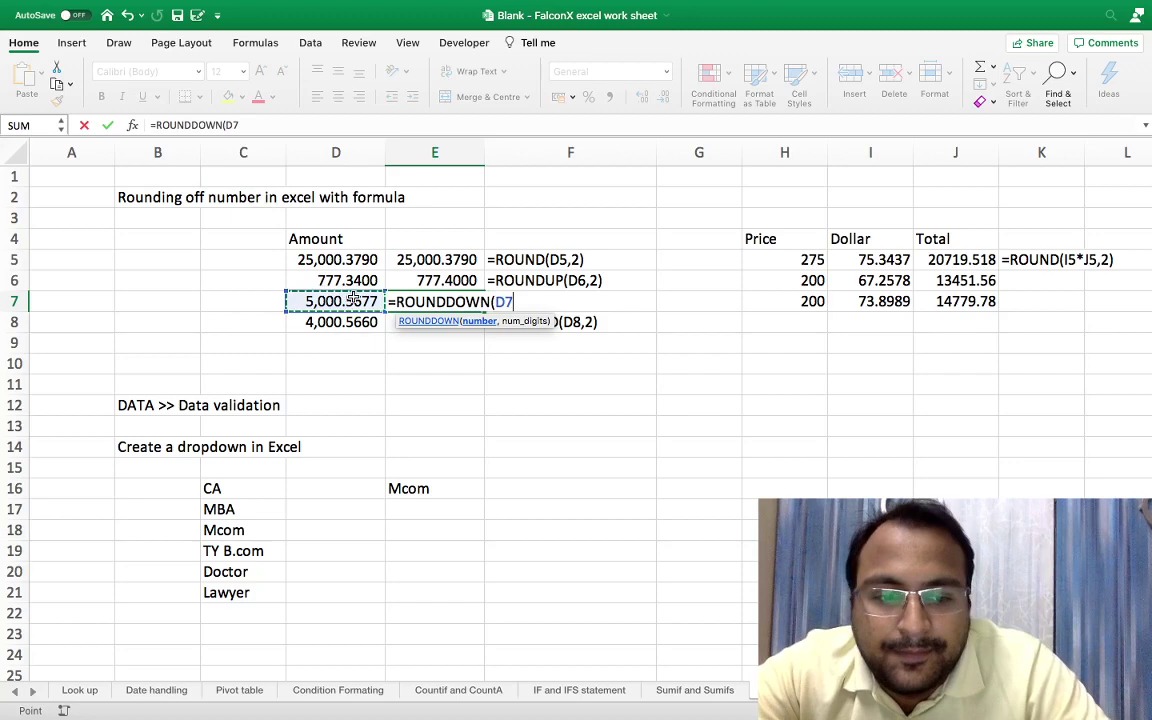
{"action": "type", "text": ",2"}
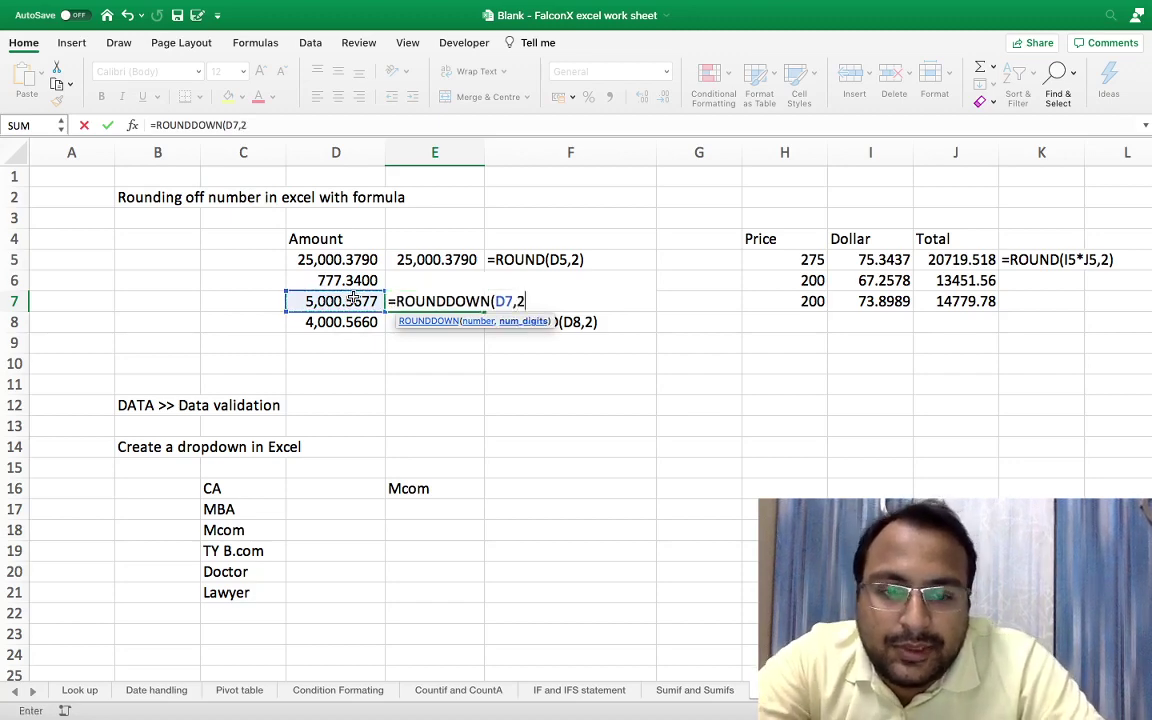
{"action": "type", "text": ")"}
{"action": "key", "text": "Return"}
{"action": "key", "text": "Up"}
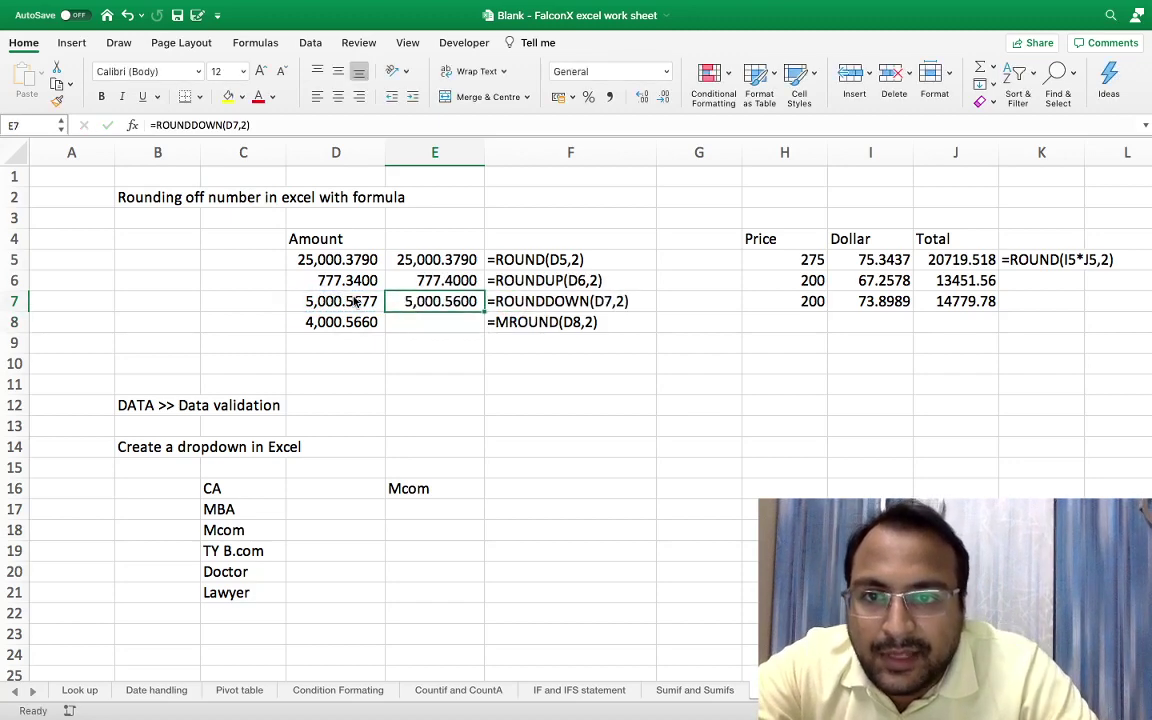
Step: Change the third amount in cell D7 to 5000.5699 and compare it with the ROUNDDOWN formula in E7
{"action": "key", "text": "Left"}
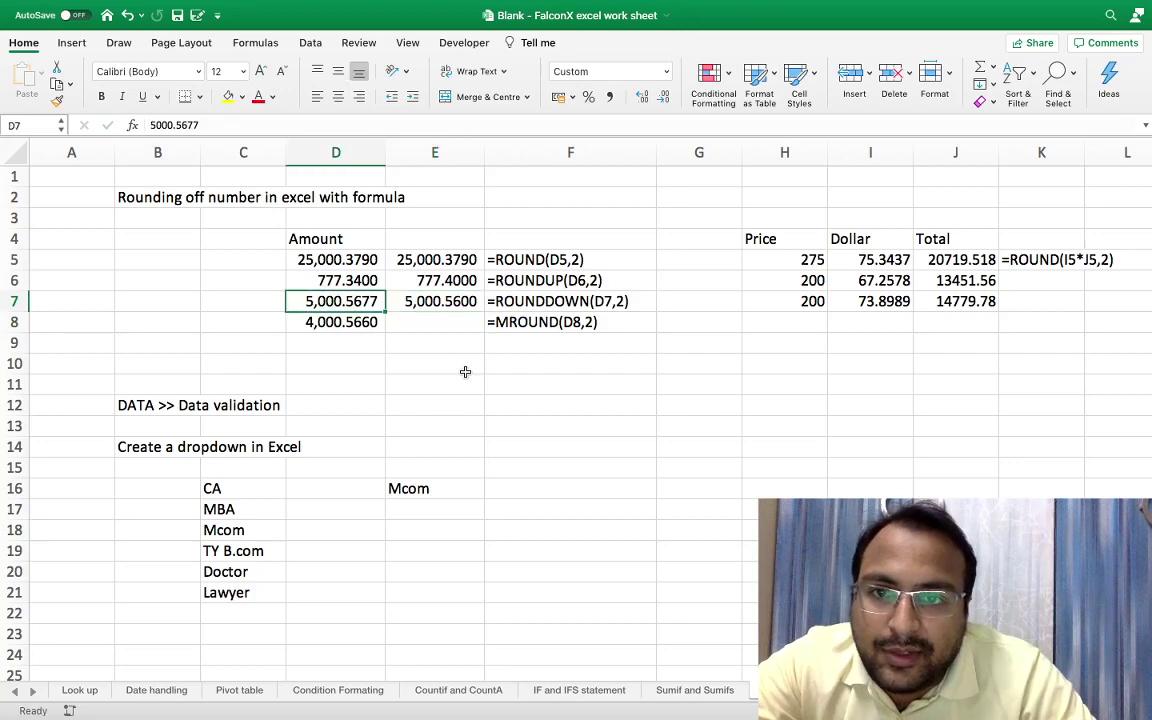
{"action": "left_click", "coordinate": [361, 125]}
{"action": "key", "text": "BackSpace"}
{"action": "key", "text": "BackSpace"}
{"action": "key", "text": "BackSpace"}
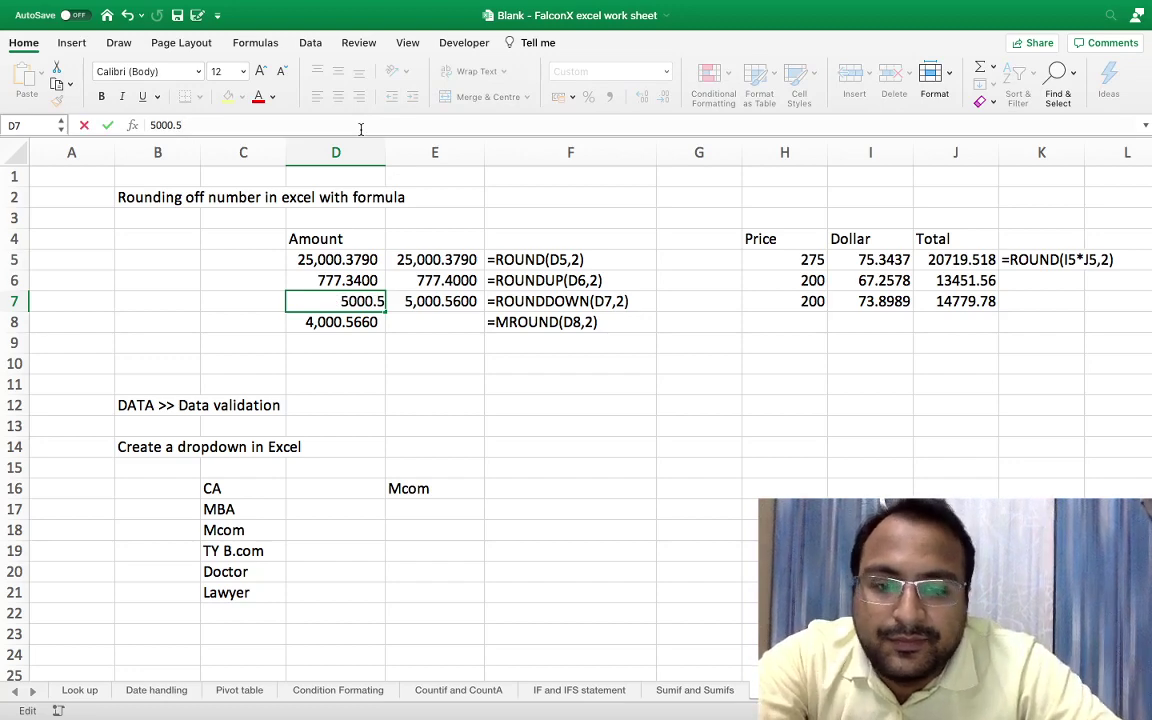
{"action": "type", "text": "6699"}
{"action": "key", "text": "Return"}
{"action": "key", "text": "Up"}
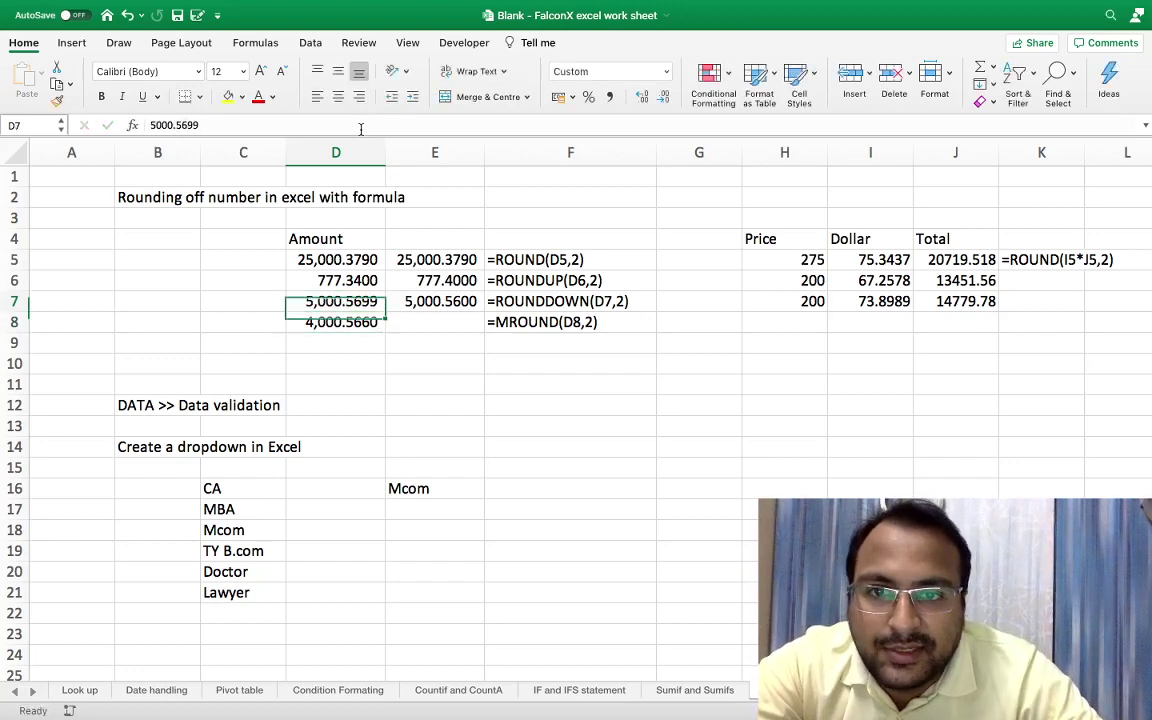
{"action": "key", "text": "Right"}
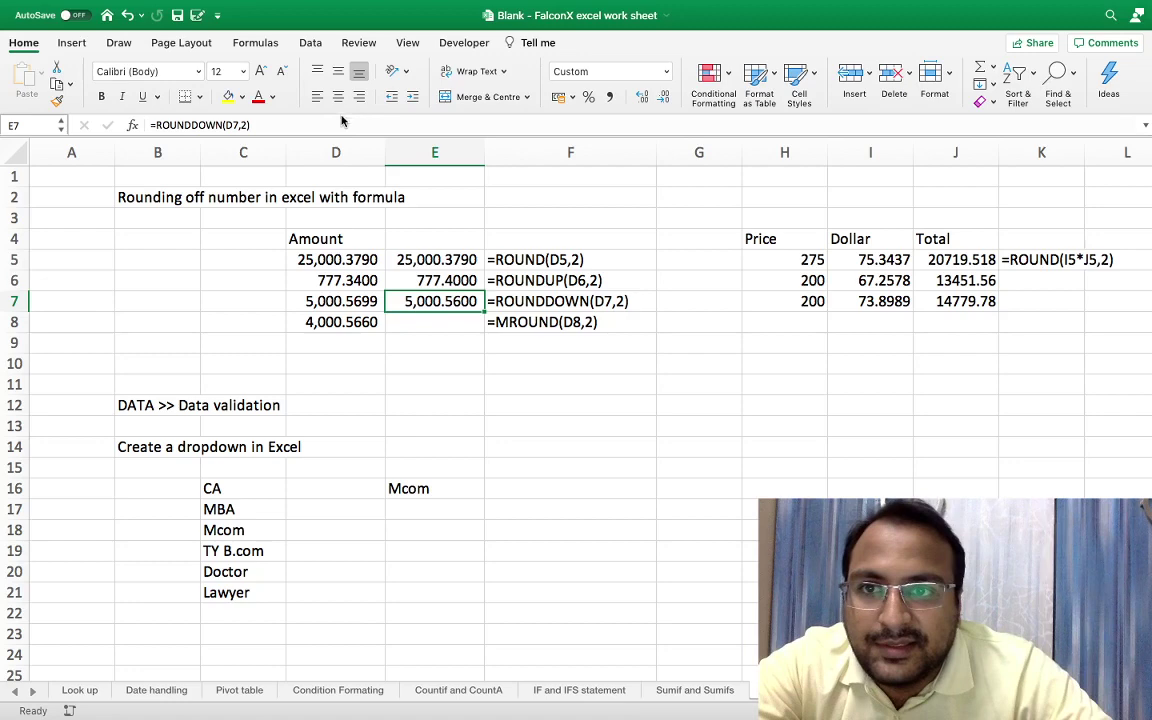
{"action": "key", "text": "Left"}
{"action": "left_click", "coordinate": [172, 125]}
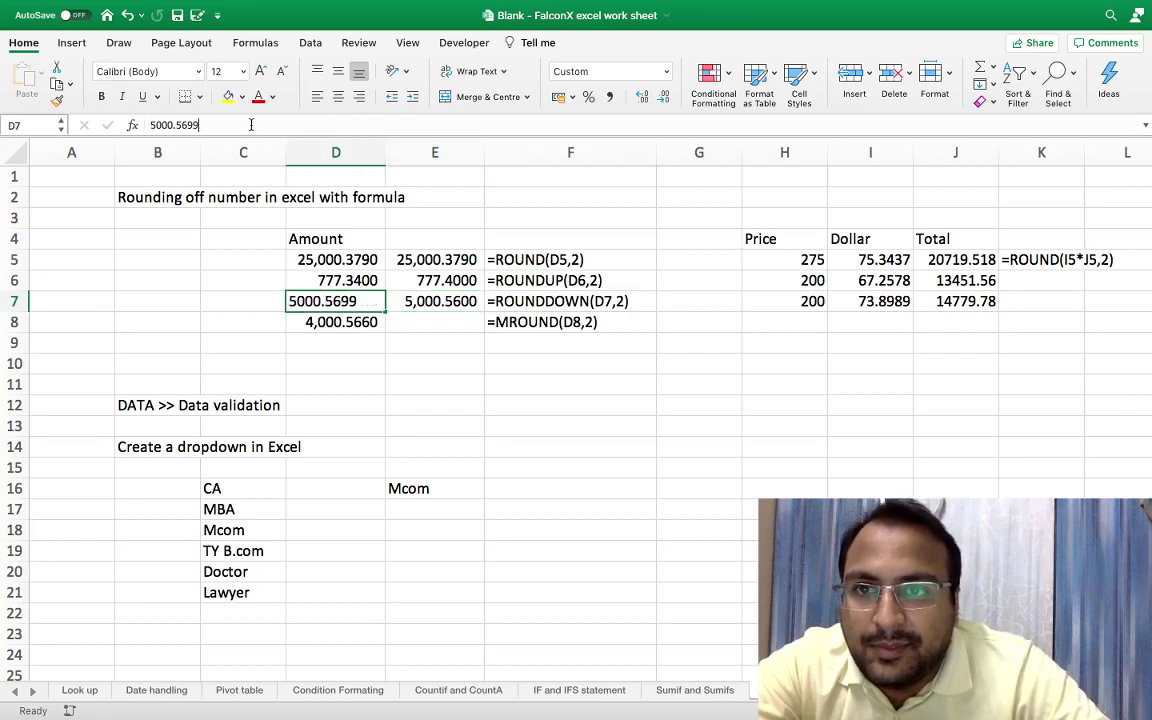
Step: Change the number of digits in E7's ROUNDDOWN formula to 1
{"action": "left_click", "coordinate": [424, 301]}
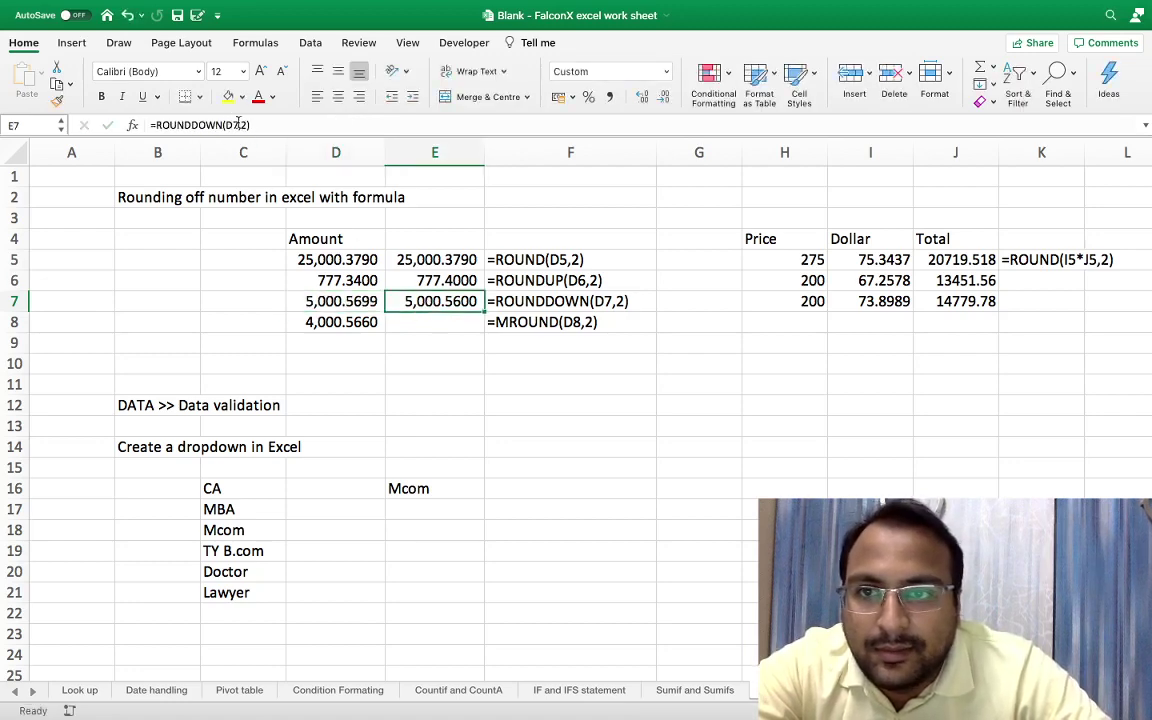
{"action": "left_click", "coordinate": [245, 125]}
{"action": "key", "text": "BackSpace"}
{"action": "type", "text": "1"}
{"action": "key", "text": "Return"}
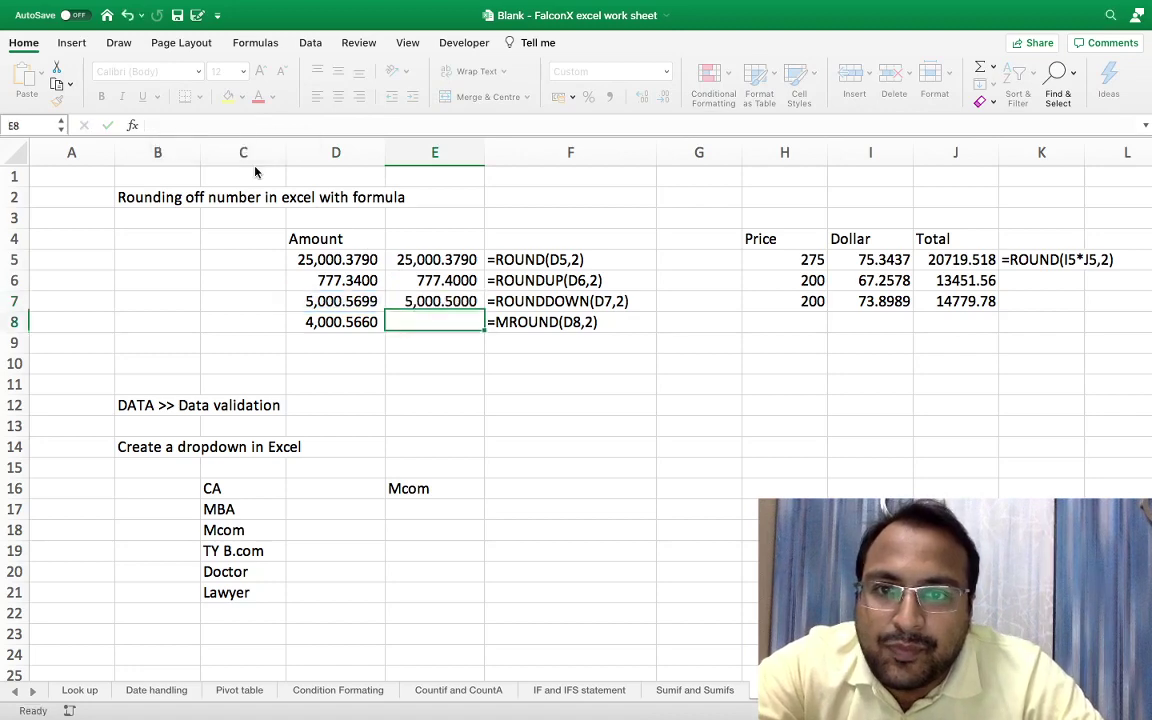
{"action": "key", "text": "Up"}
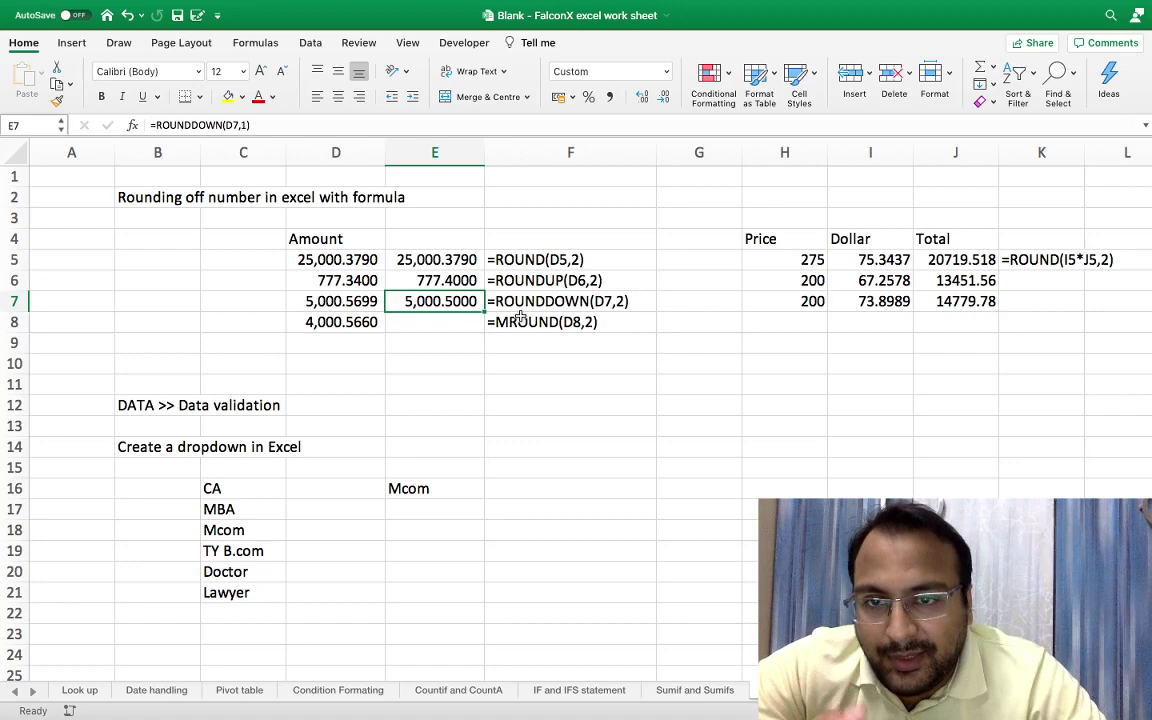
Step: Enter the formula =MROUND(D8,3) in cell E8 for the fourth amount, consulting the MROUND function help while writing it
{"action": "key", "text": "Return"}
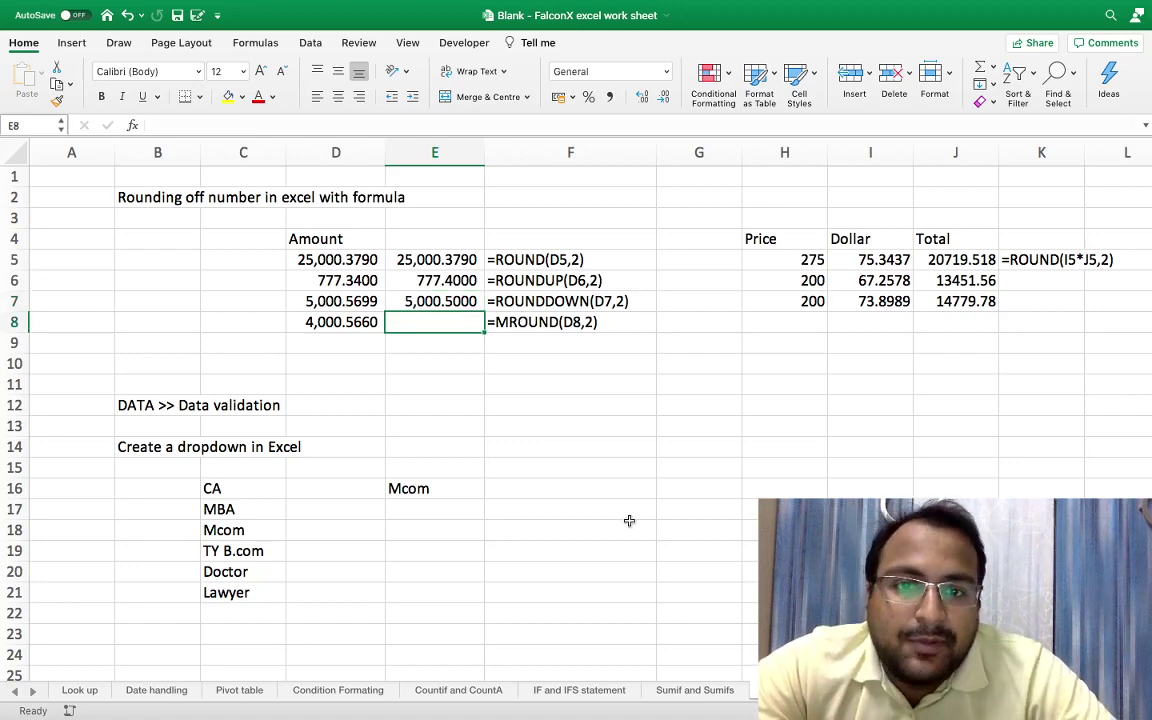
{"action": "type", "text": "="}
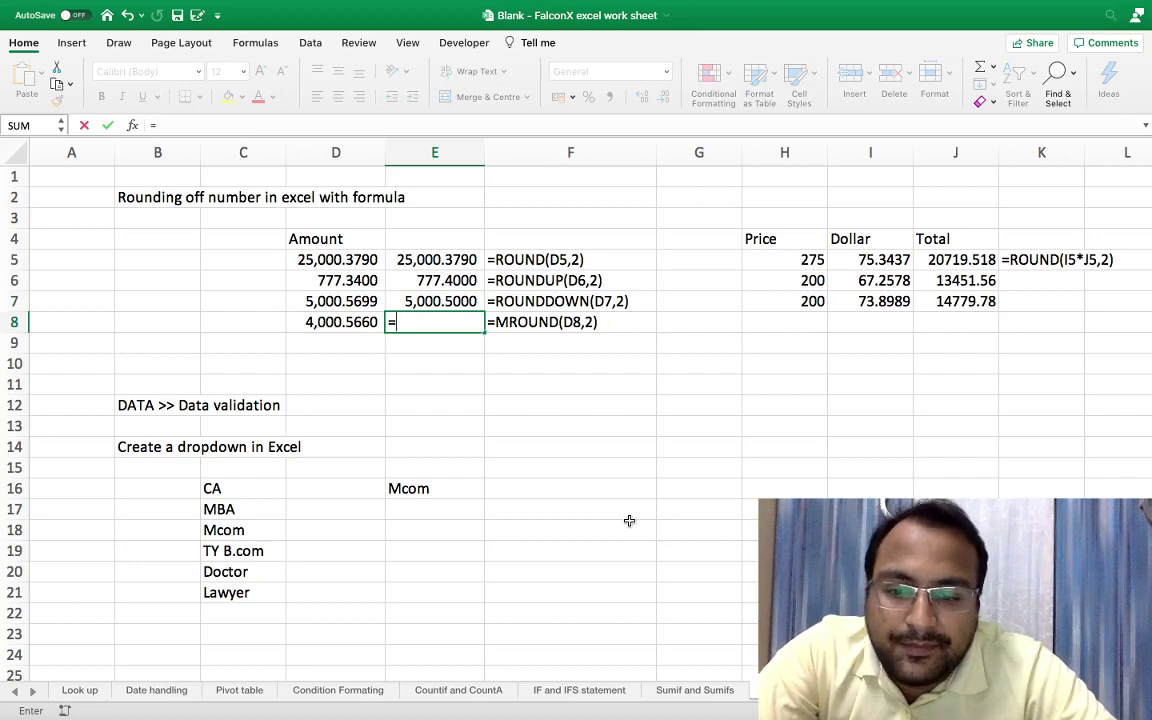
{"action": "type", "text": "mr"}
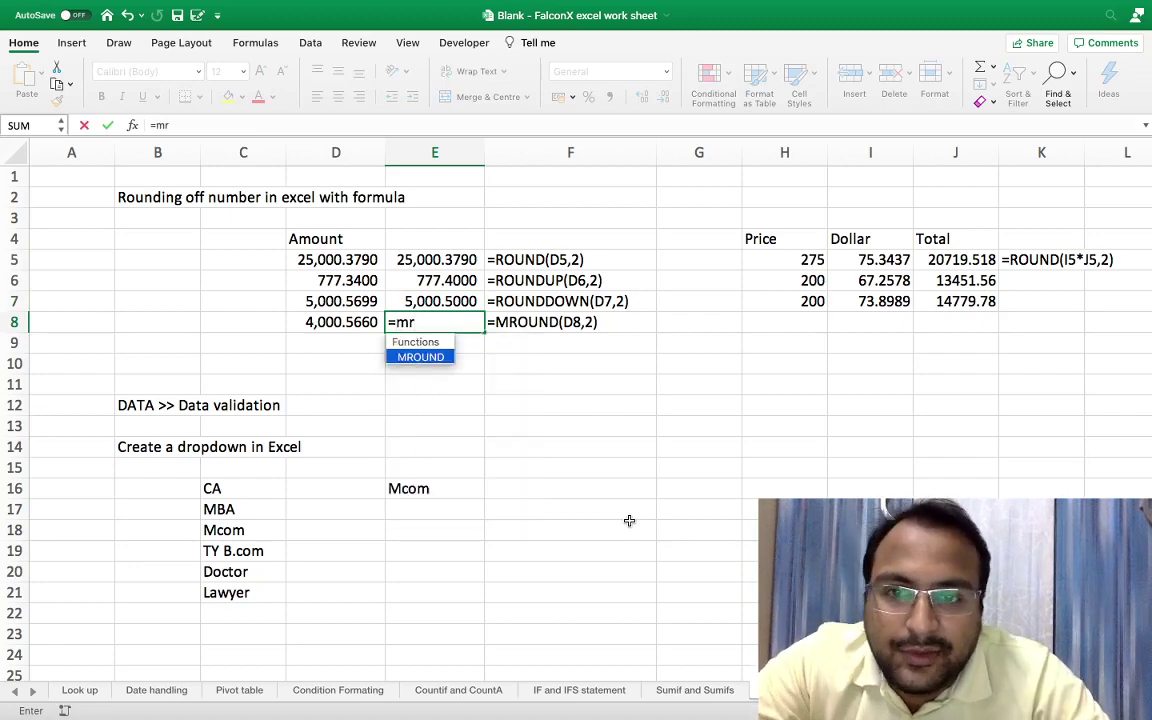
{"action": "key", "text": "Tab"}
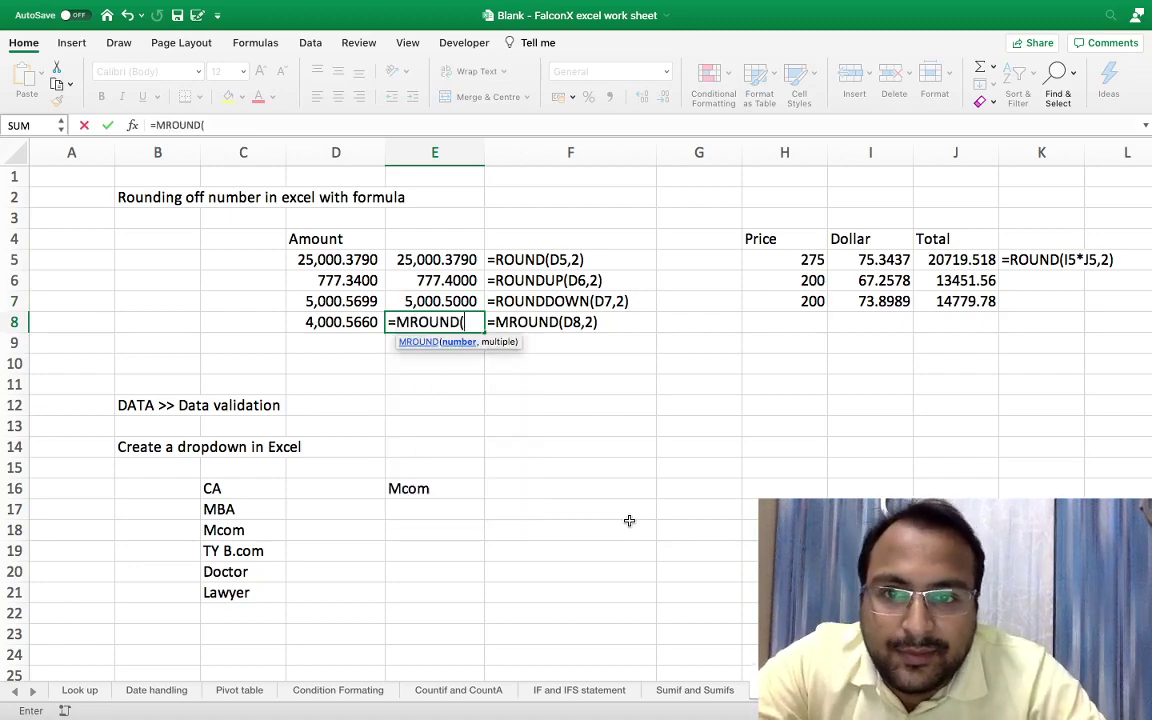
{"action": "left_click", "coordinate": [424, 343]}
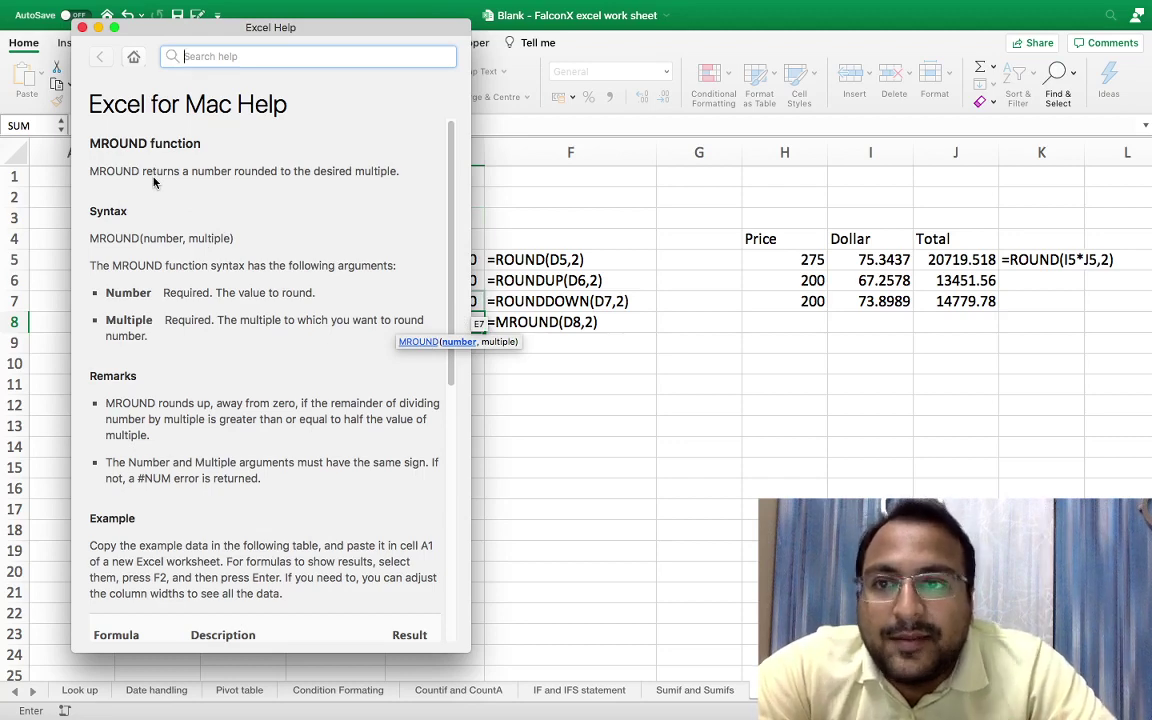
{"action": "left_click", "coordinate": [82, 27]}
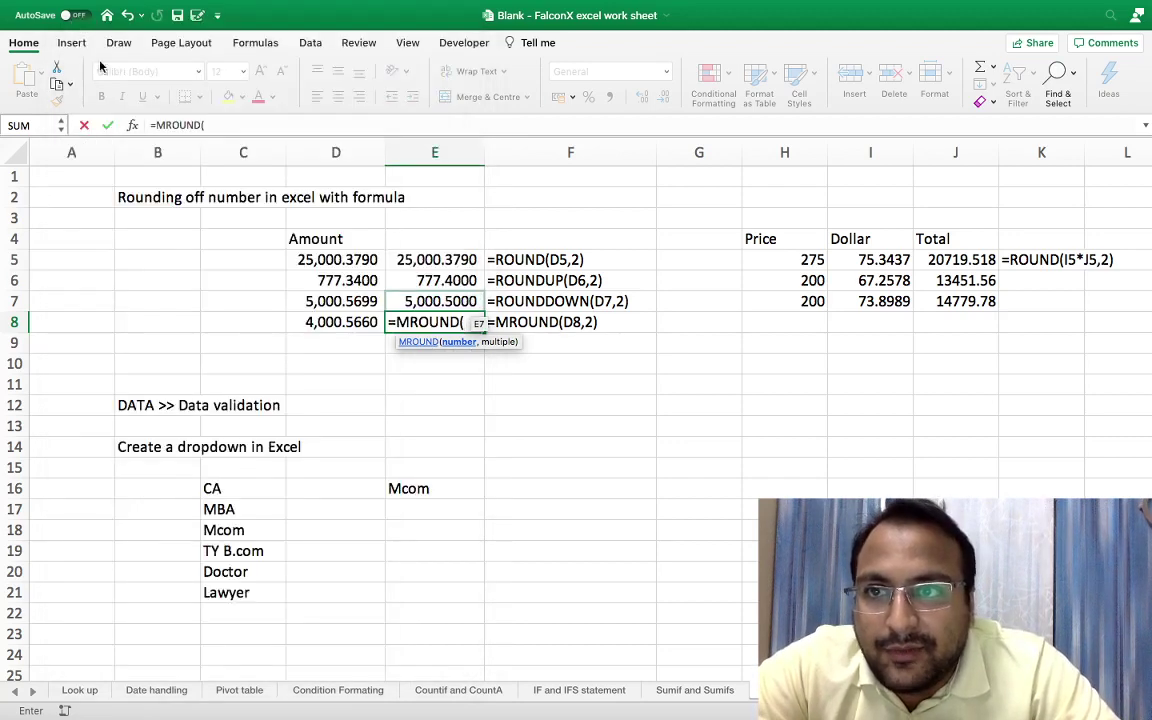
{"action": "left_click", "coordinate": [357, 322]}
{"action": "type", "text": ",3"}
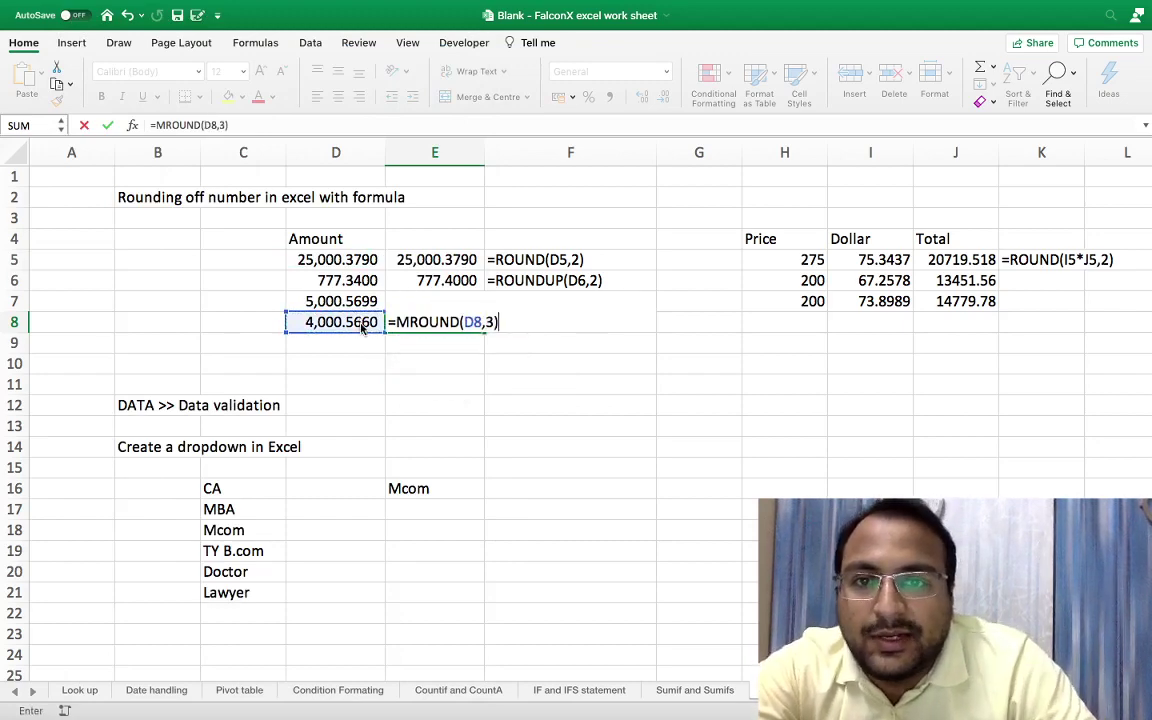
{"action": "key", "text": "Return"}
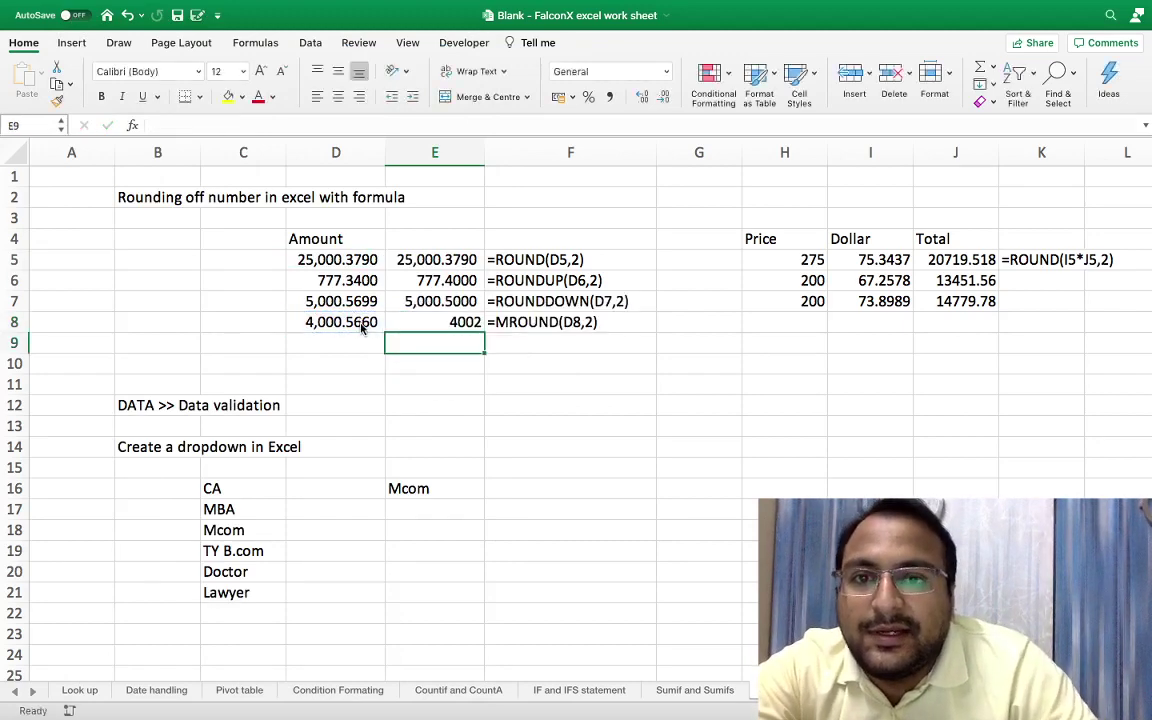
Step: Change the multiple in E8's MROUND formula to 2
{"action": "key", "text": "Up"}
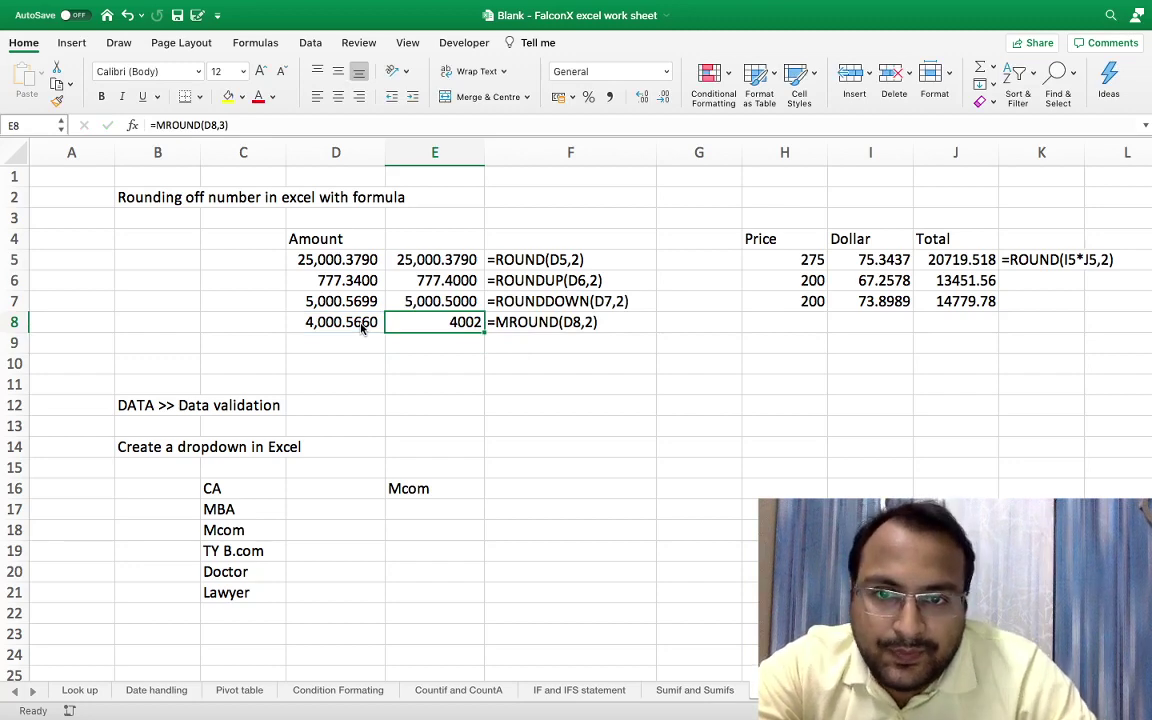
{"action": "left_click", "coordinate": [232, 125]}
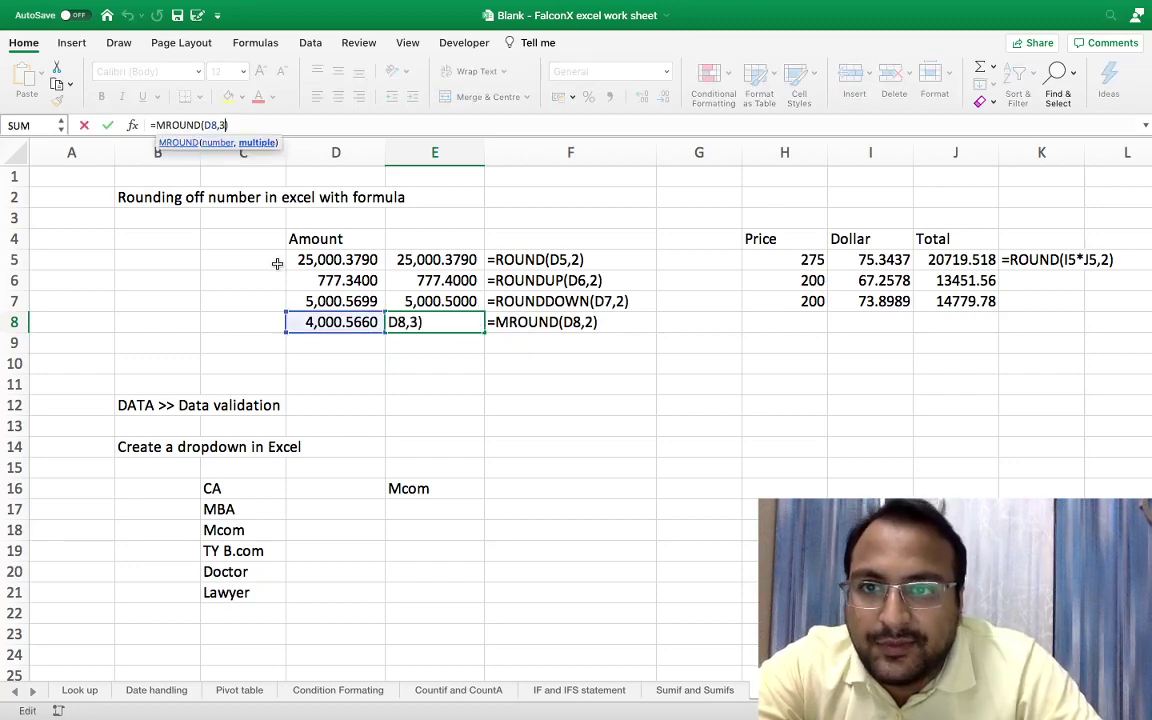
{"action": "key", "text": "BackSpace"}
{"action": "type", "text": "1"}
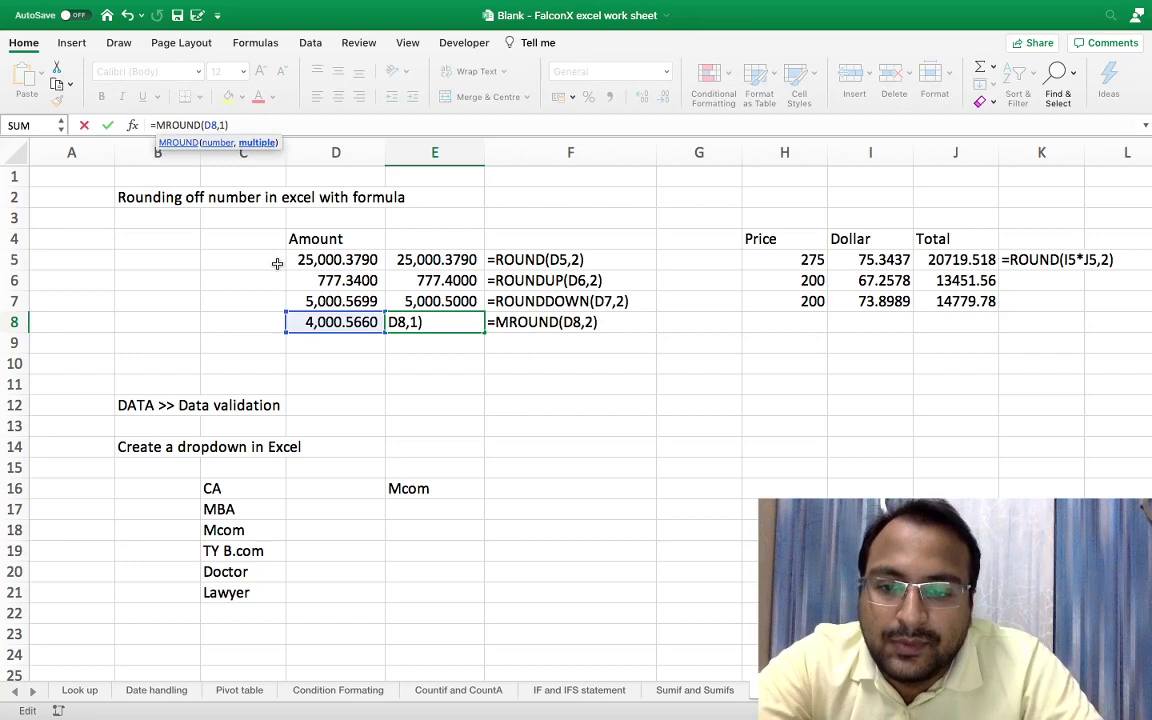
{"action": "key", "text": "BackSpace"}
{"action": "type", "text": "2"}
{"action": "key", "text": "Return"}
Step: Change the multiple in E8's MROUND formula to 1
{"action": "key", "text": "Up"}
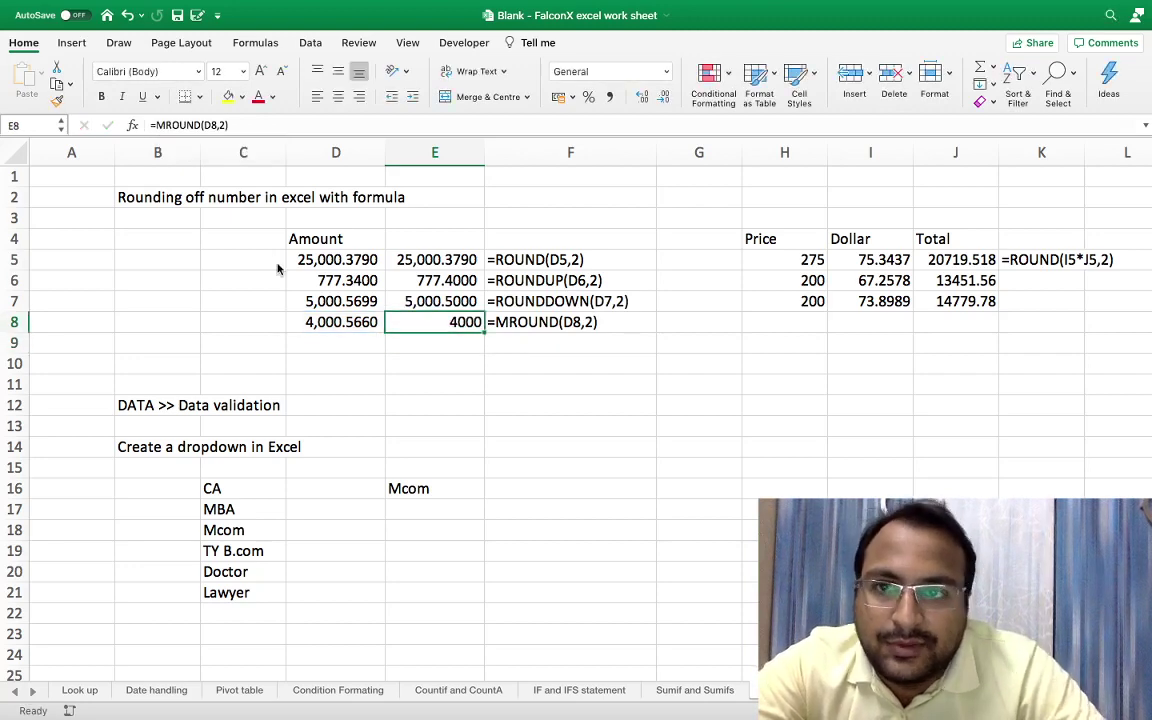
{"action": "left_click", "coordinate": [224, 125]}
{"action": "key", "text": "BackSpace"}
{"action": "type", "text": "1"}
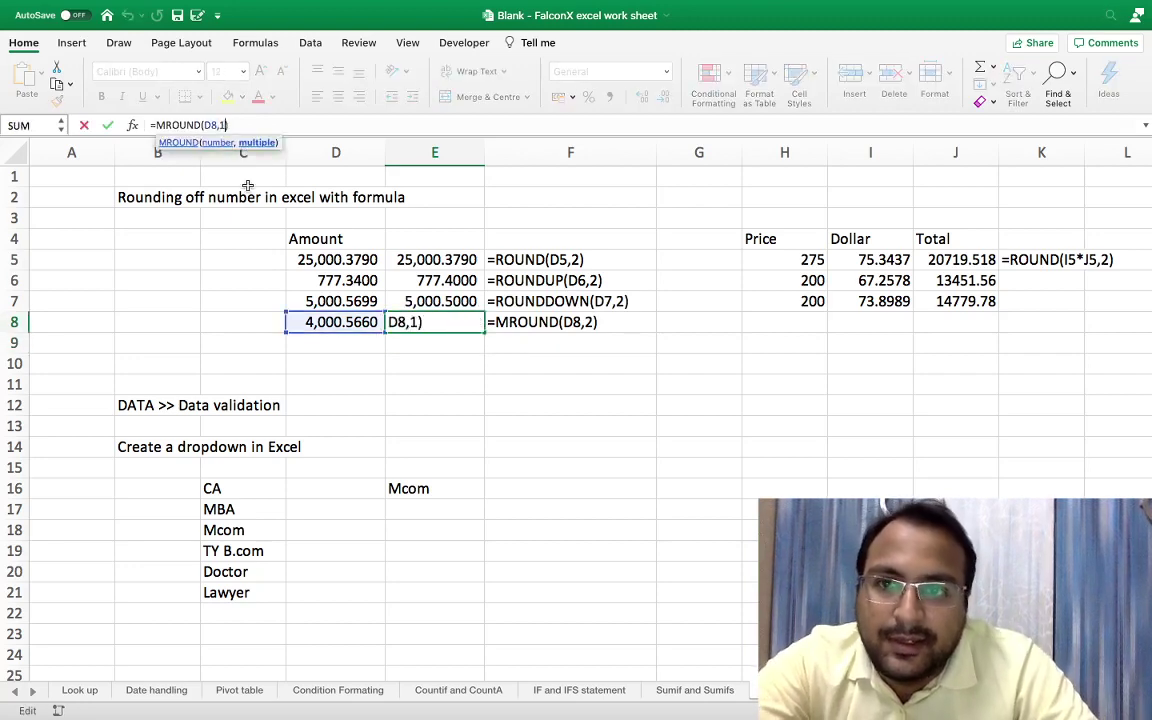
{"action": "key", "text": "Return"}
Step: Set the multiple in E8's MROUND formula back to 2
{"action": "key", "text": "Up"}
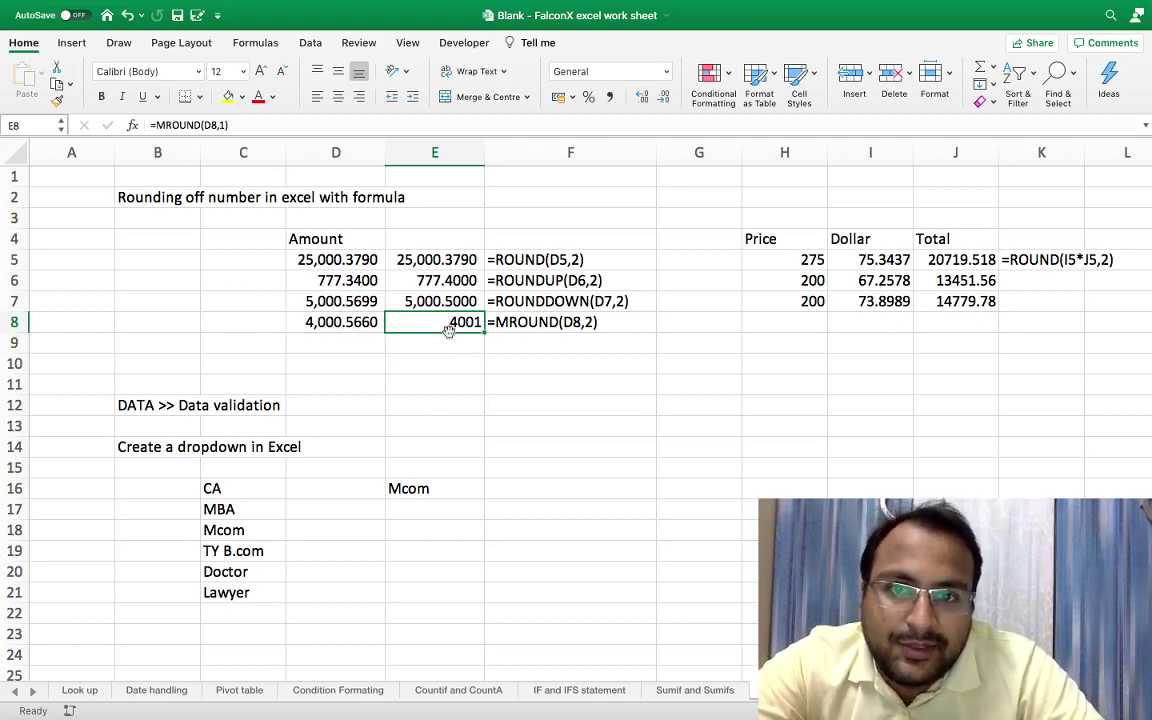
{"action": "left_click", "coordinate": [220, 125]}
{"action": "key", "text": "BackSpace"}
{"action": "type", "text": "2"}
{"action": "key", "text": "Return"}
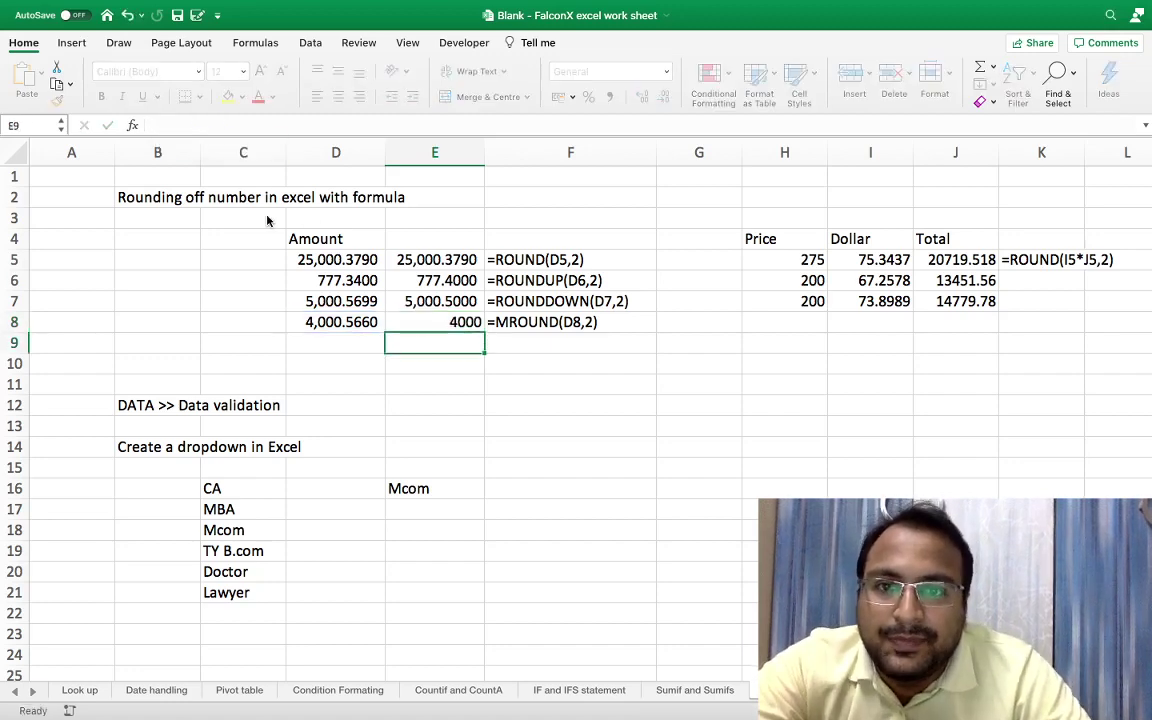
Step: Examine the Price, Dollar and Total cells in row 5 and the multiplication formula behind the Total in J5
{"action": "key", "text": "Up"}
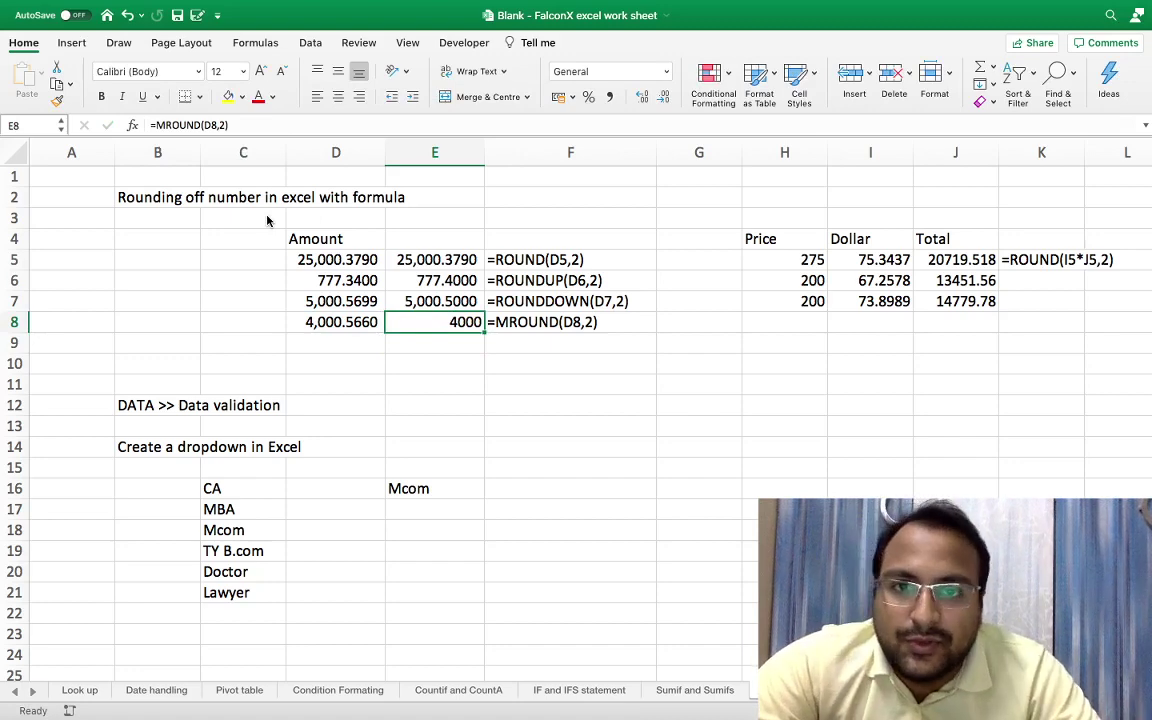
{"action": "key", "text": "Right"}
{"action": "key", "text": "Right"}
{"action": "key", "text": "Right"}
{"action": "key", "text": "Right"}
{"action": "key", "text": "Right"}
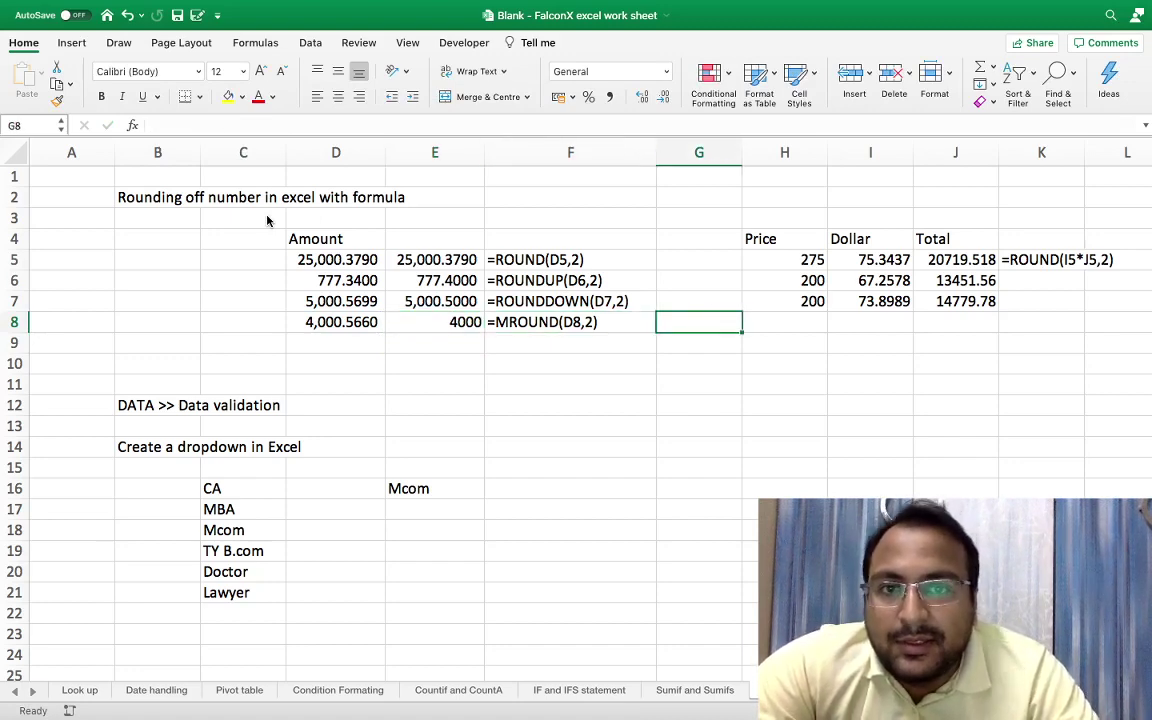
{"action": "key", "text": "Right"}
{"action": "key", "text": "Right"}
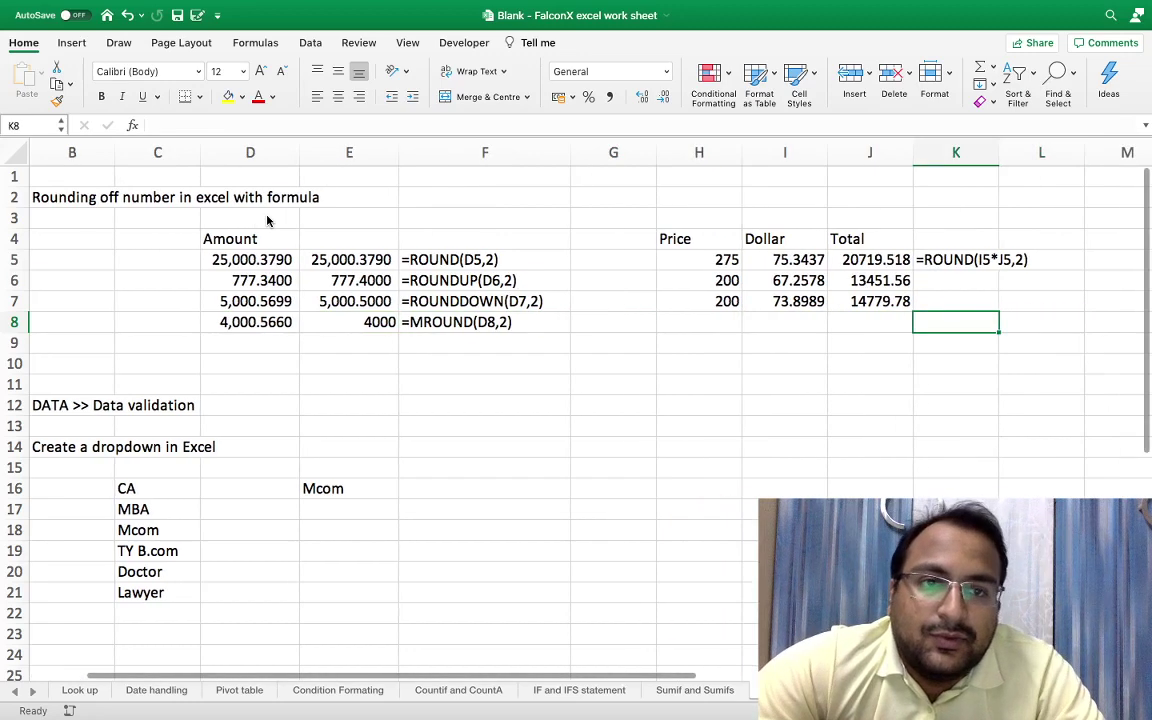
{"action": "key", "text": "Left"}
{"action": "key", "text": "Left"}
{"action": "key", "text": "Up"}
{"action": "key", "text": "Up"}
{"action": "key", "text": "Up"}
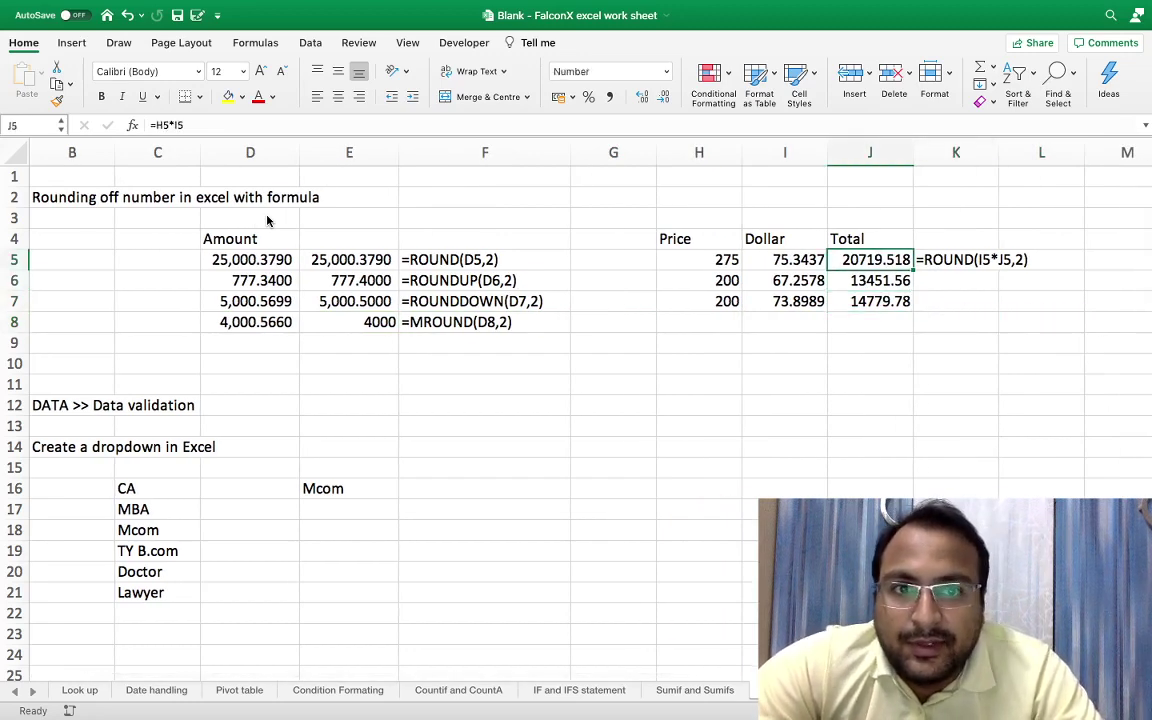
{"action": "key", "text": "Left"}
{"action": "key", "text": "Left"}
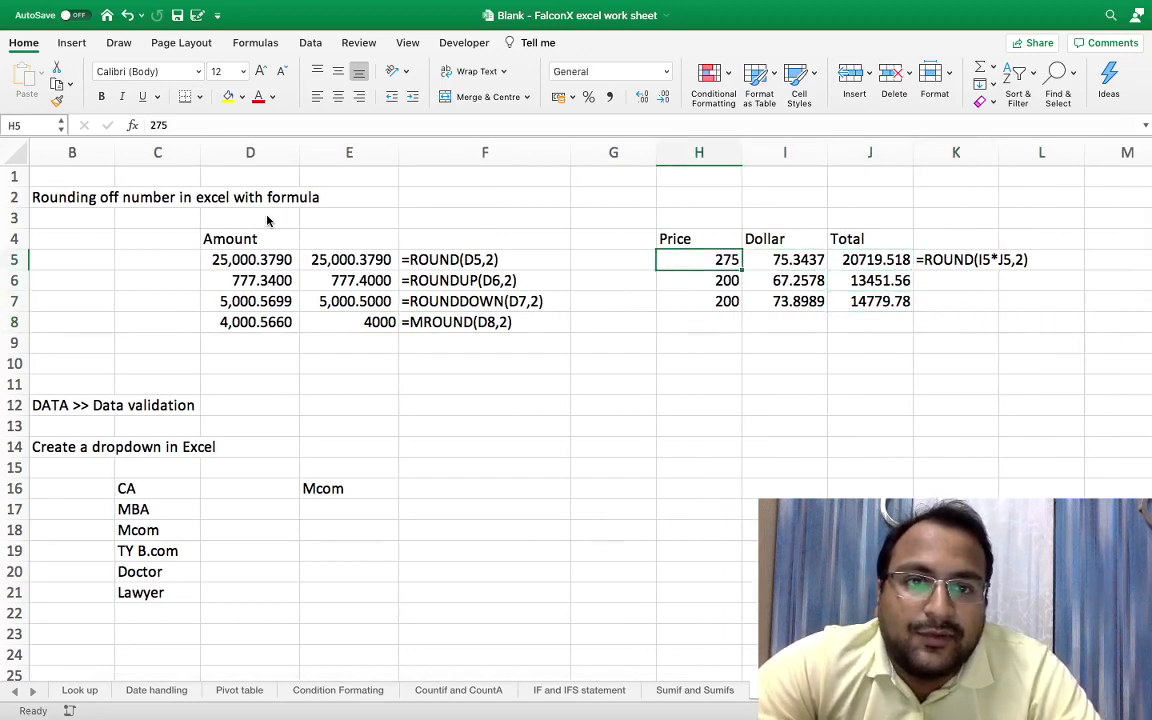
{"action": "key", "text": "Right"}
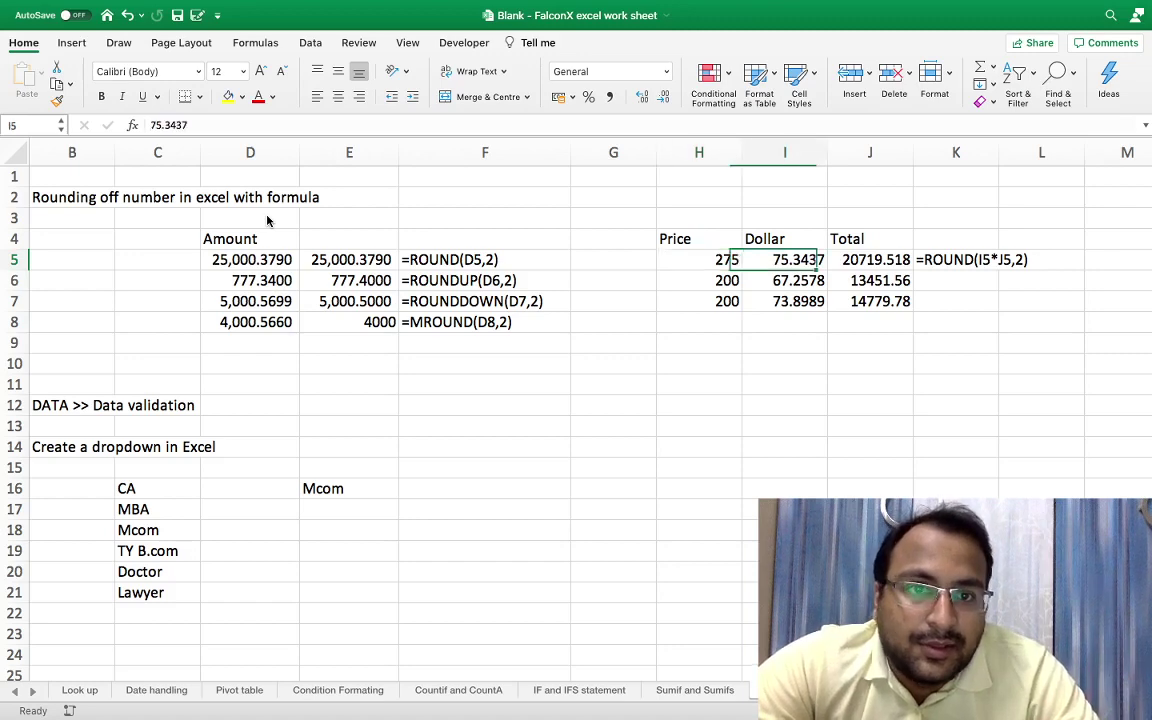
{"action": "key", "text": "Left"}
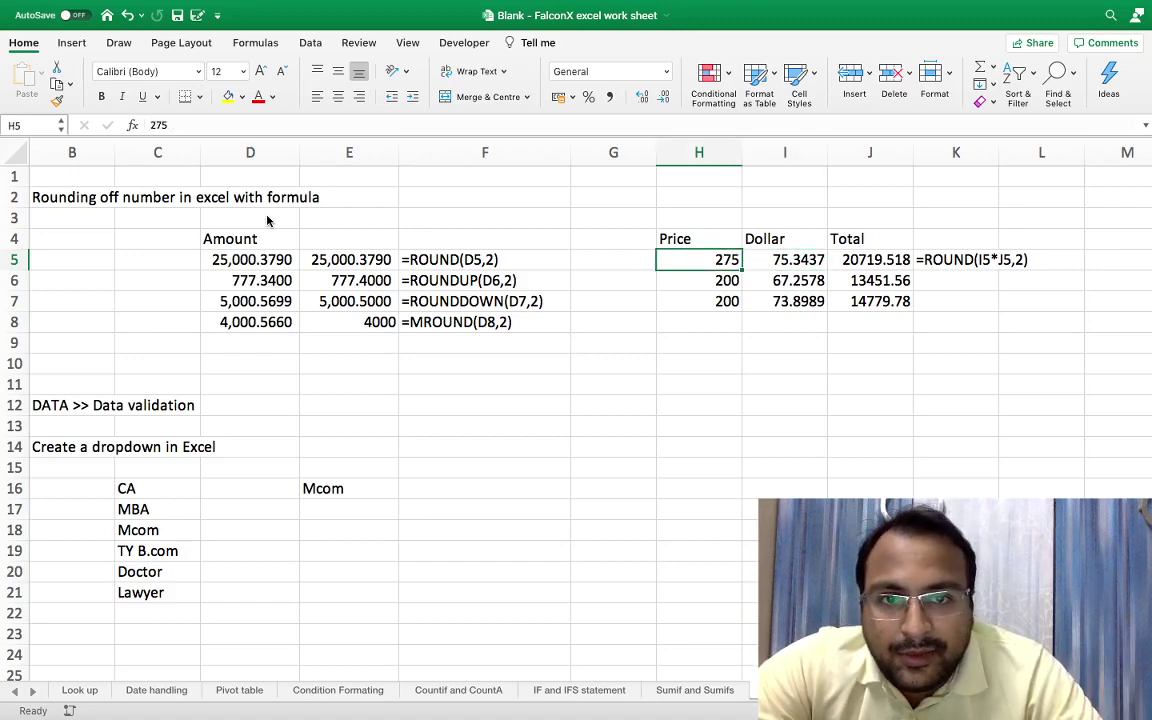
{"action": "key", "text": "Right"}
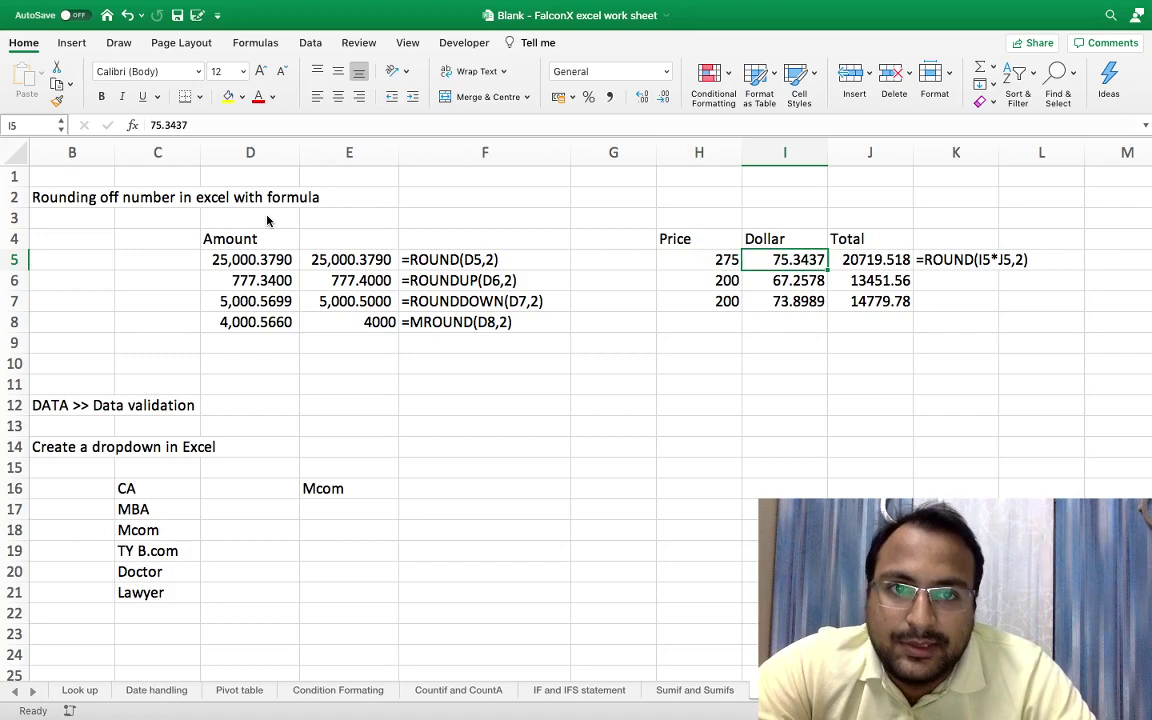
{"action": "key", "text": "Right"}
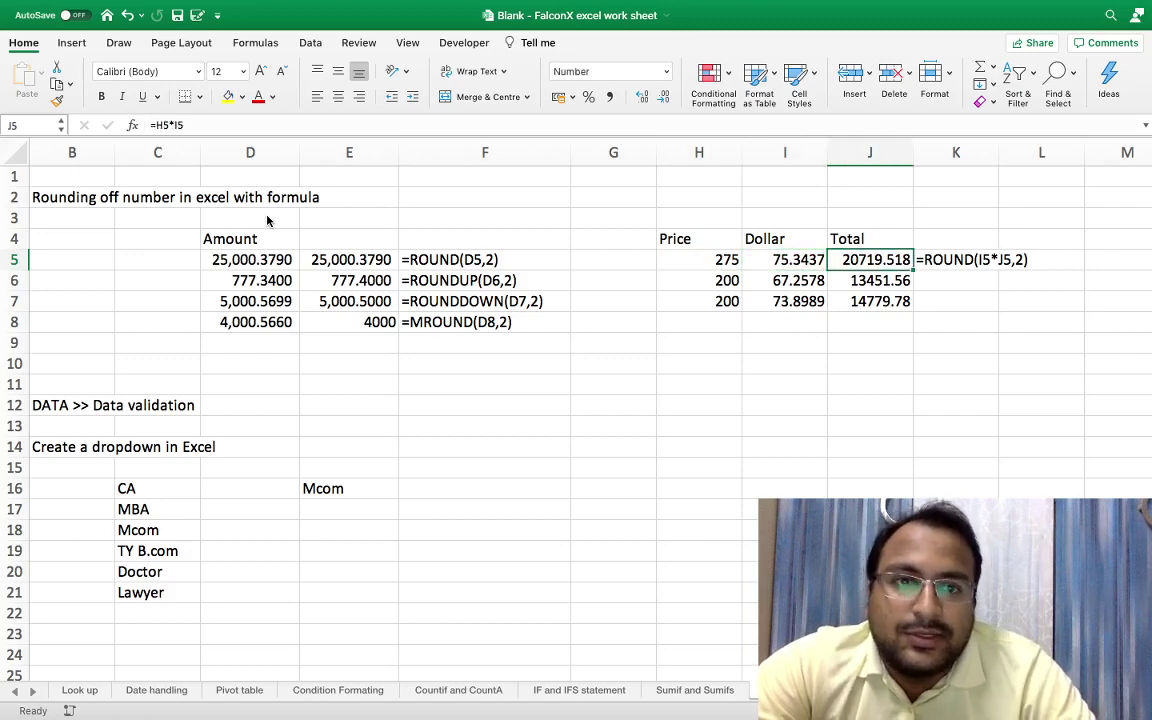
{"action": "double_click", "coordinate": [890, 259]}
{"action": "key", "text": "Escape"}
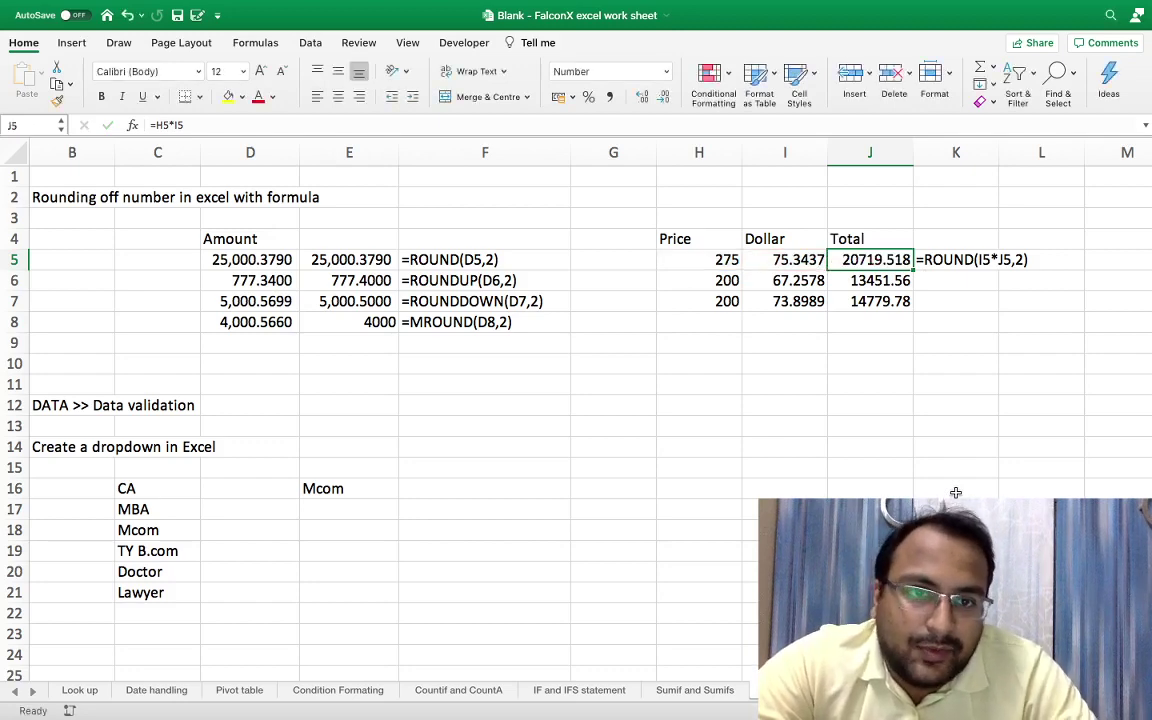
Step: Move the sample ROUND formula text from cell K5 to cell L5
{"action": "key", "text": "Right"}
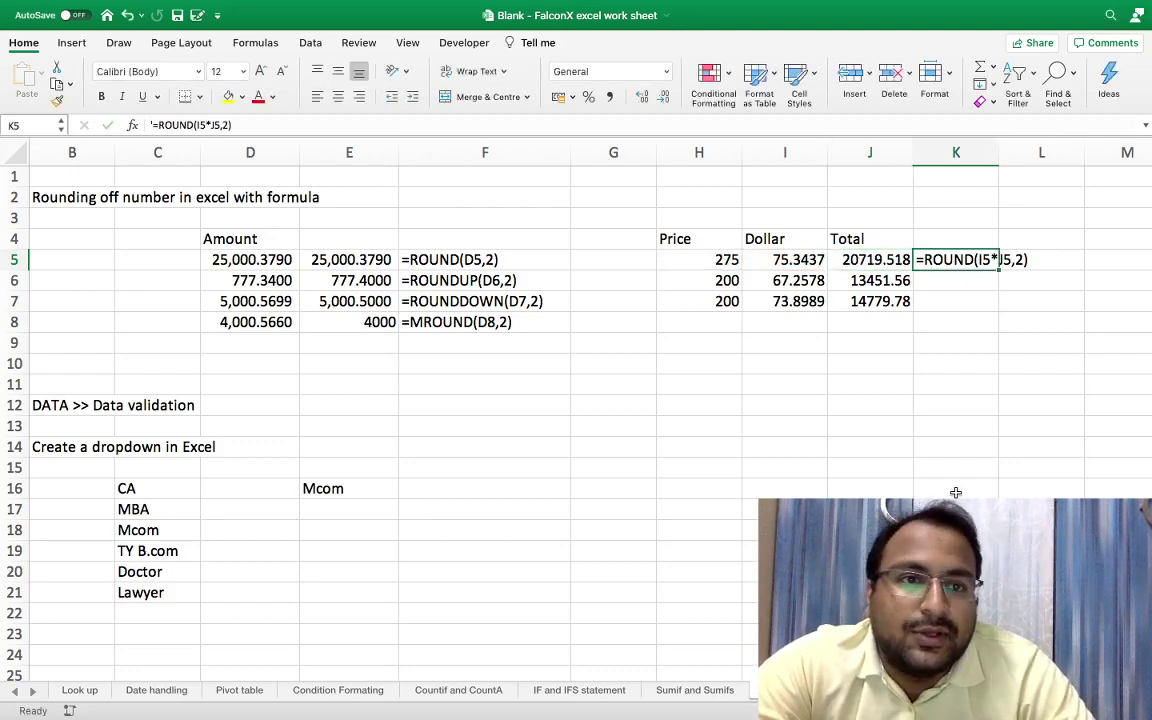
{"action": "key", "text": "ctrl+x"}
{"action": "key", "text": "Right"}
{"action": "key", "text": "ctrl+v"}
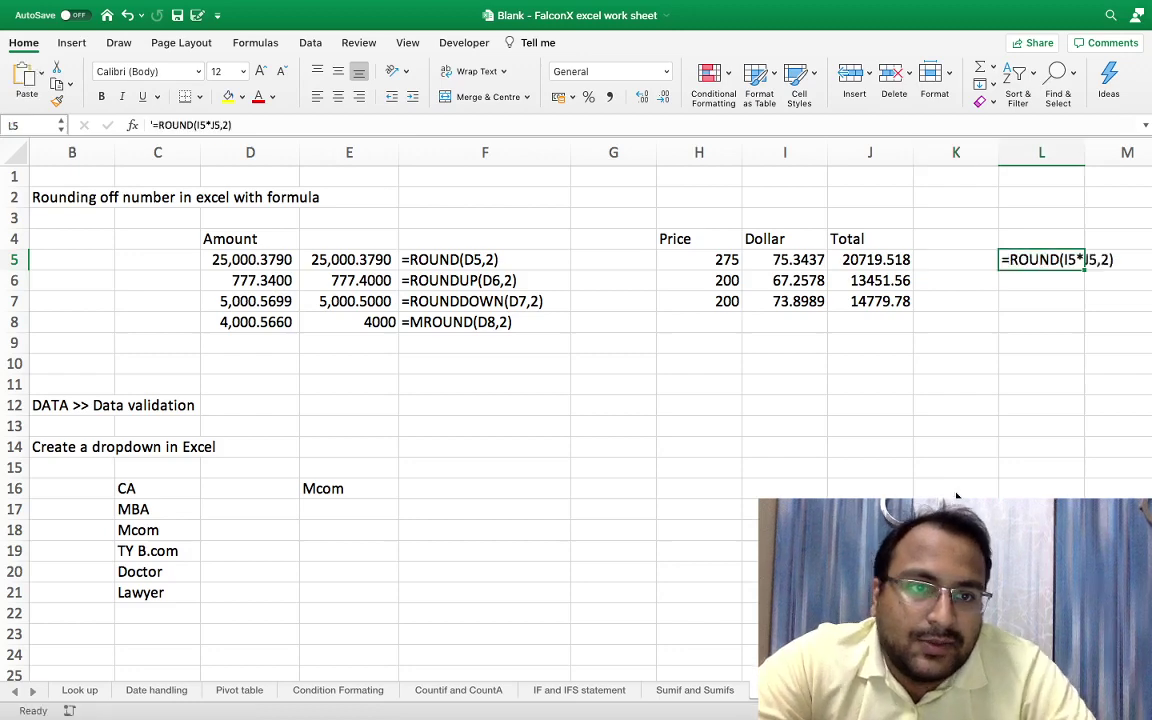
Step: Enter the formula =H5*I5 in cell K5 to multiply the first price by its dollar rate
{"action": "key", "text": "Left"}
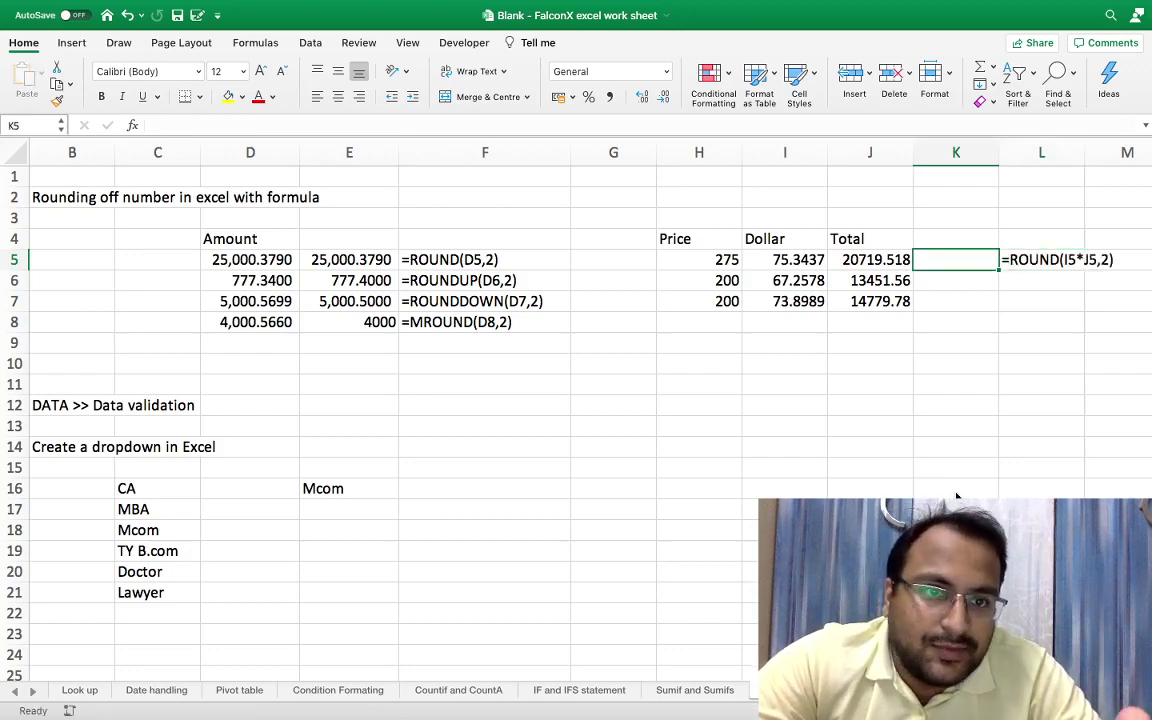
{"action": "type", "text": "="}
{"action": "key", "text": "Left"}
{"action": "key", "text": "Left"}
{"action": "key", "text": "Left"}
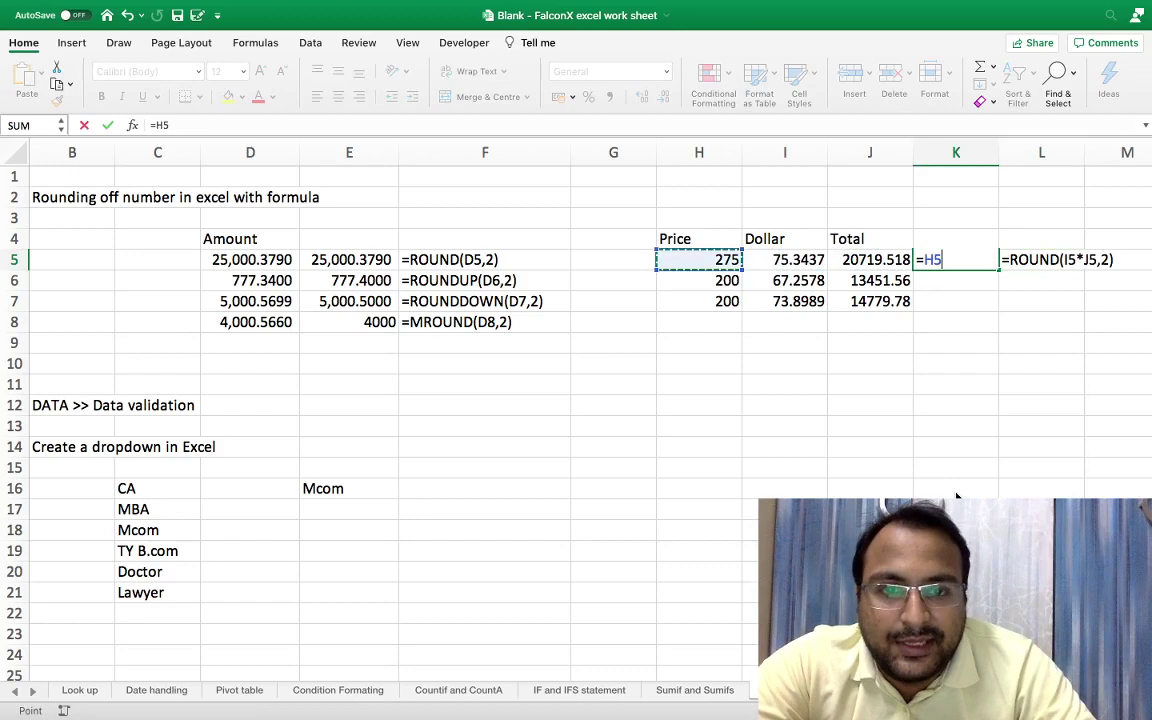
{"action": "type", "text": "*"}
{"action": "key", "text": "Left"}
{"action": "key", "text": "Left"}
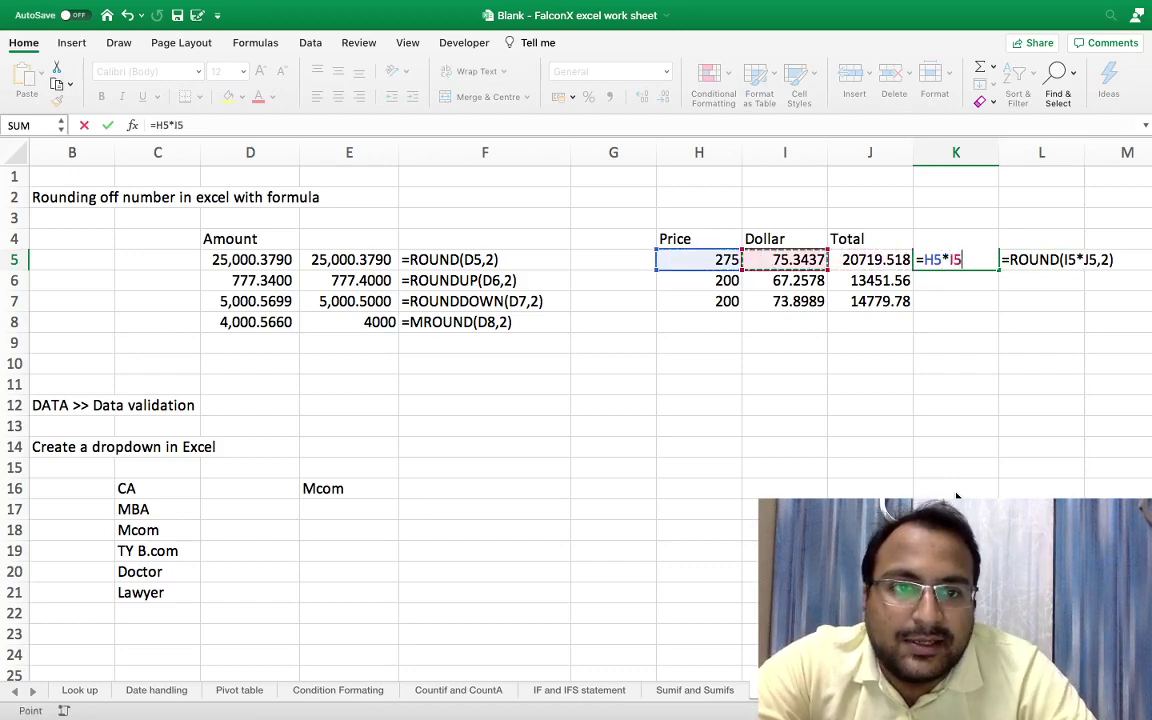
{"action": "key", "text": "Return"}
Step: Move the sample ROUND formula text from cell L5 to cell M5
{"action": "key", "text": "Up"}
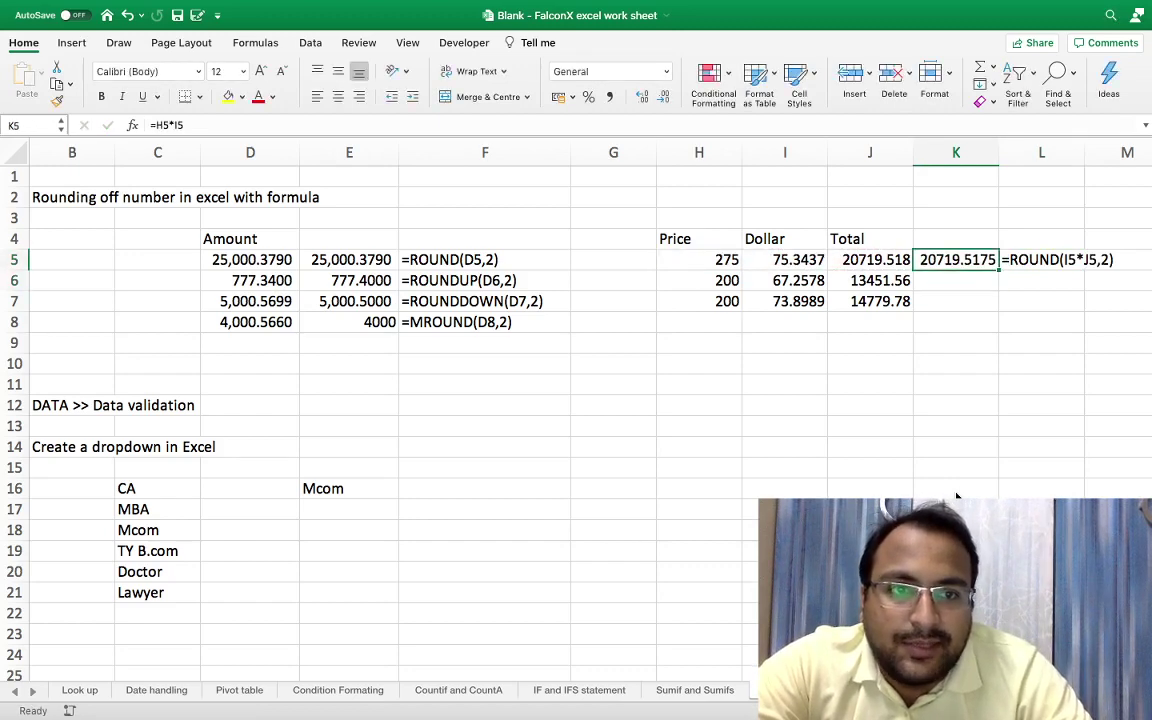
{"action": "key", "text": "Right"}
{"action": "key", "text": "ctrl+x"}
{"action": "key", "text": "Right"}
{"action": "key", "text": "ctrl+v"}
Step: Enter the formula =ROUND(K5,2) in cell L5 to round the product to two decimals
{"action": "key", "text": "Left"}
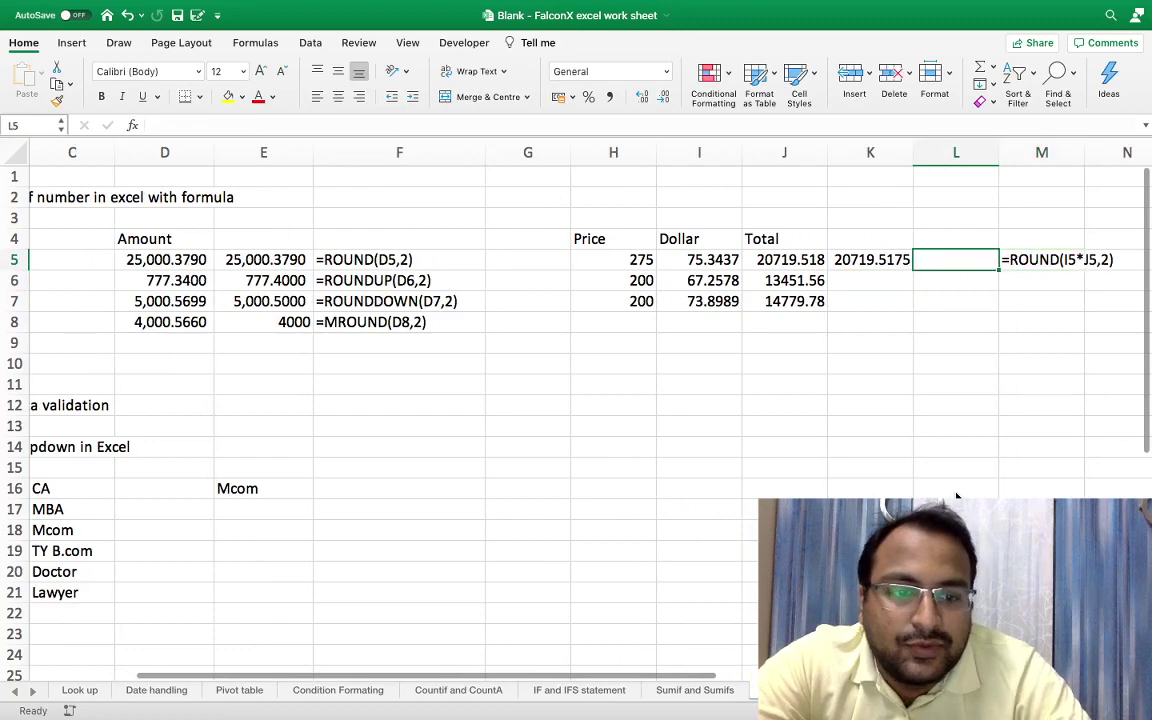
{"action": "type", "text": "=round("}
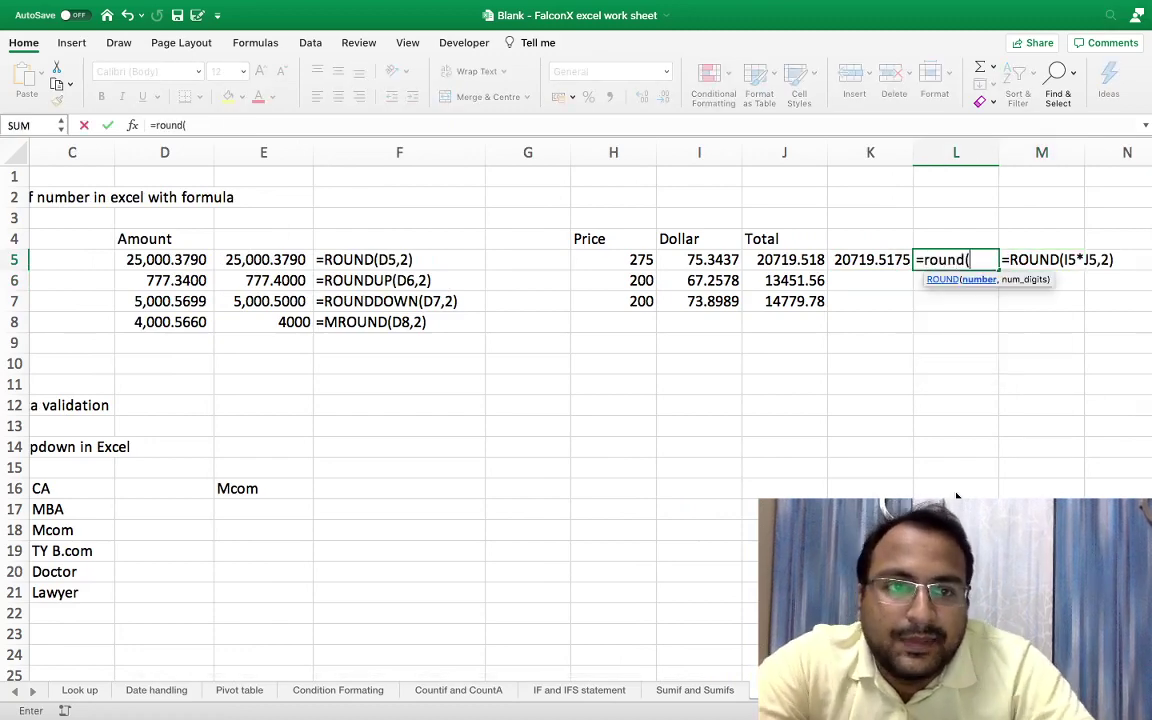
{"action": "key", "text": "Left"}
{"action": "type", "text": ","}
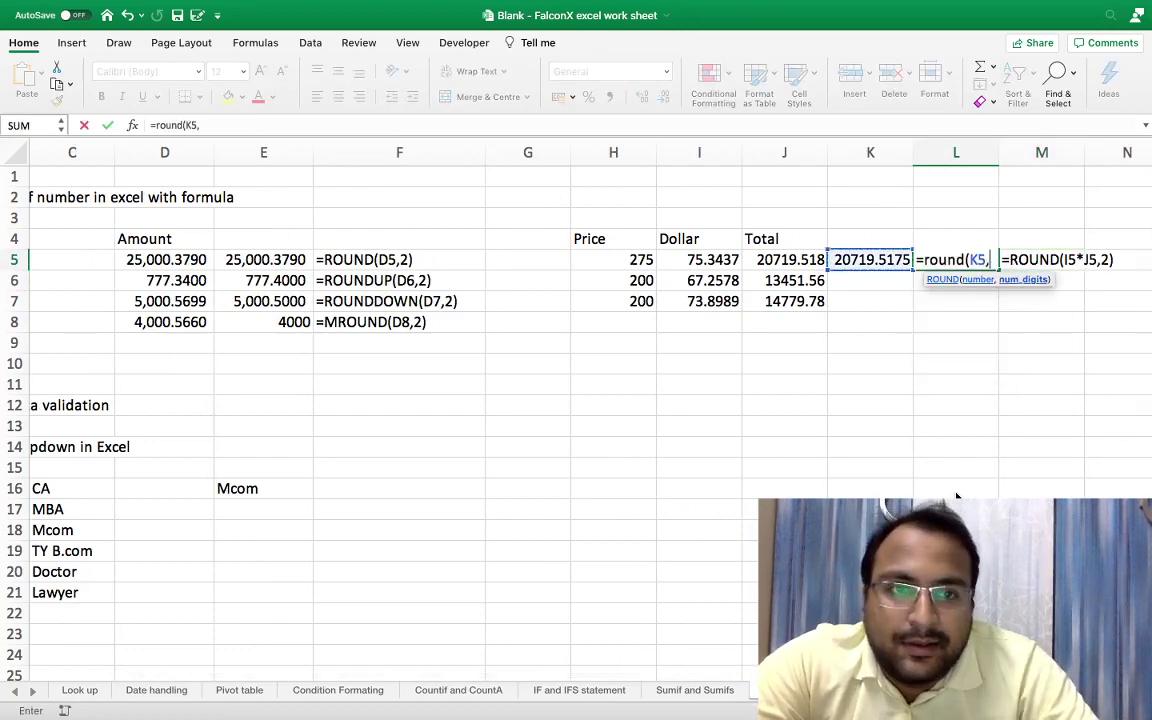
{"action": "type", "text": "2)"}
{"action": "key", "text": "Return"}
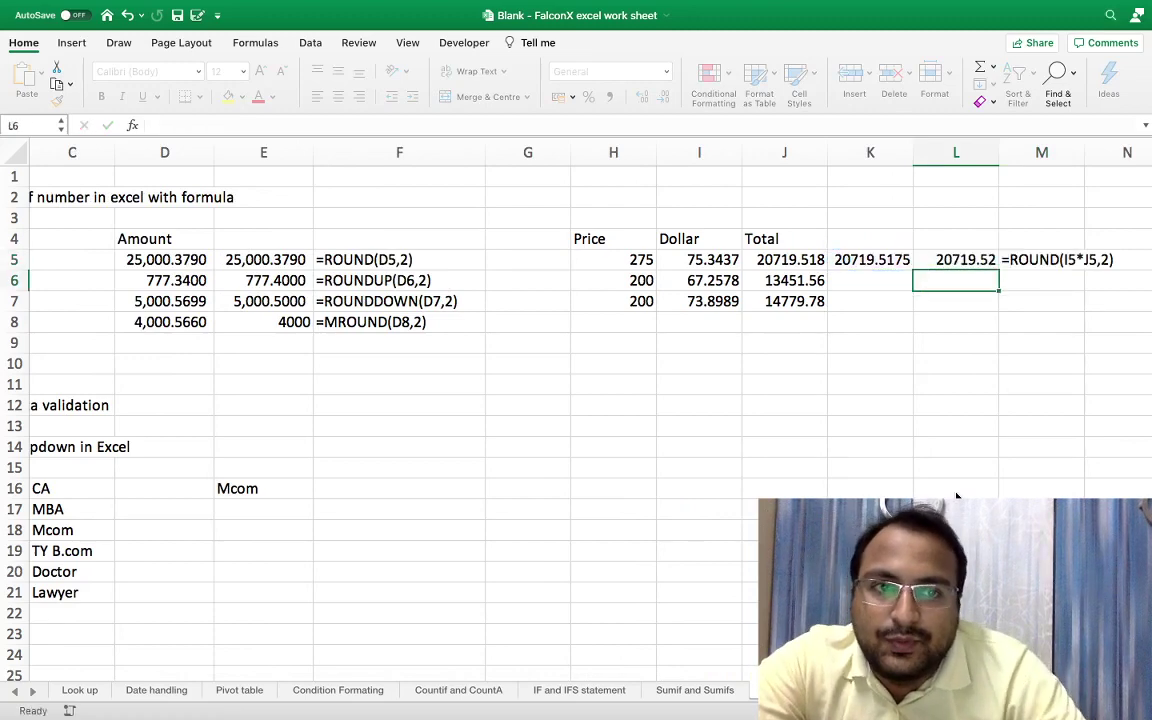
Step: Wrap the product formula in cell K5 with ROUND at two decimals as =ROUND(H5*I5,2)
{"action": "key", "text": "Up"}
{"action": "key", "text": "Left"}
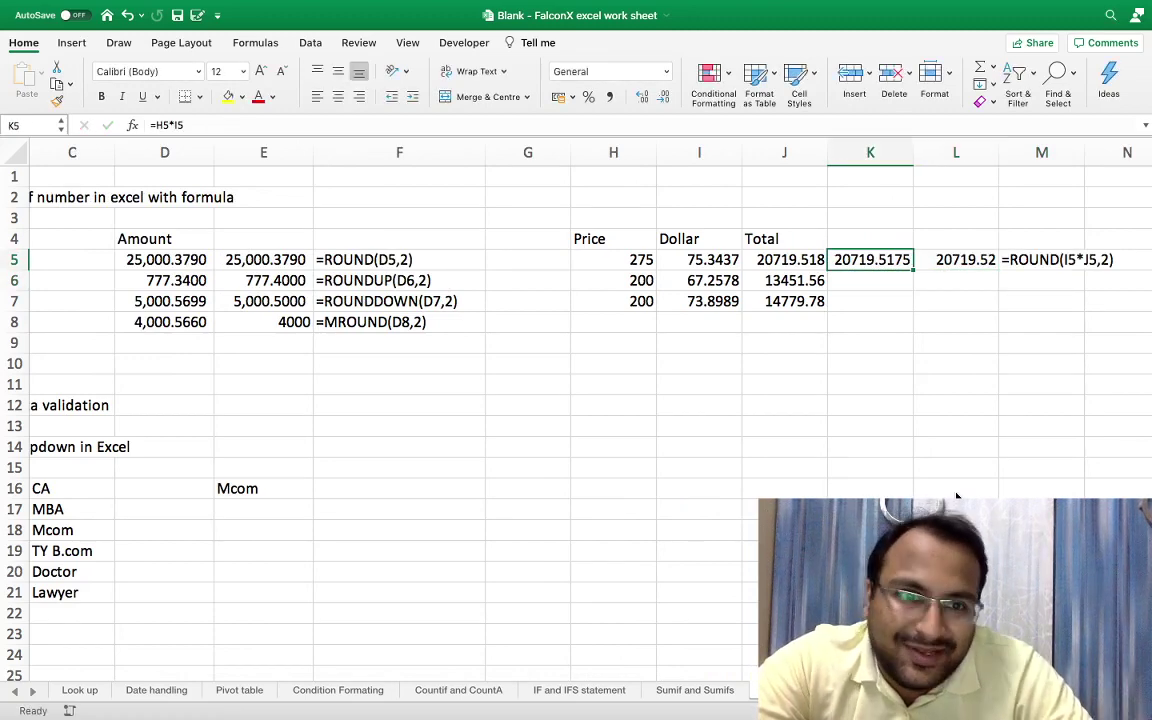
{"action": "double_click", "coordinate": [887, 259]}
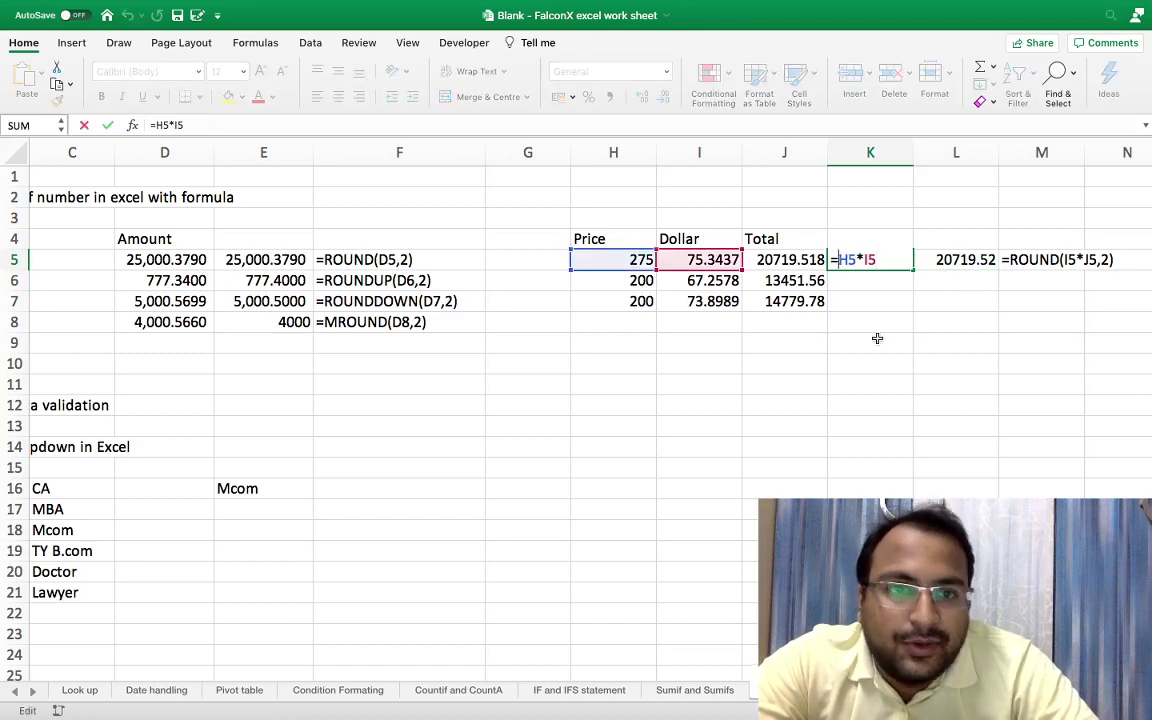
{"action": "type", "text": "round"}
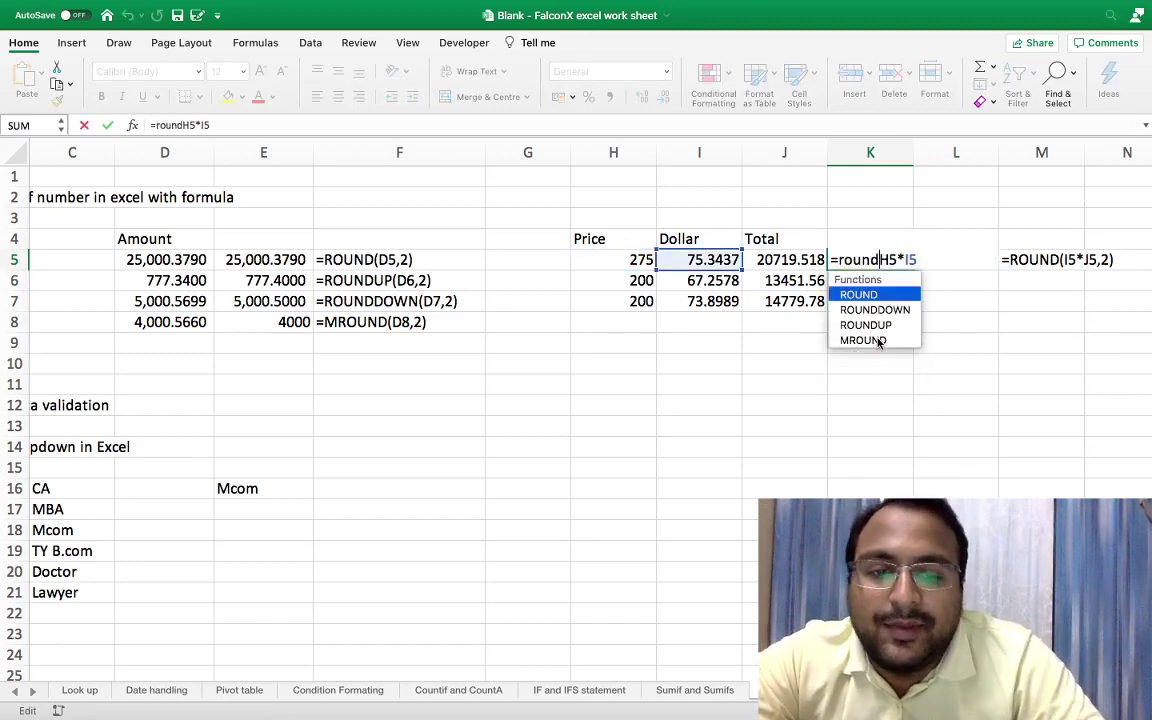
{"action": "type", "text": "("}
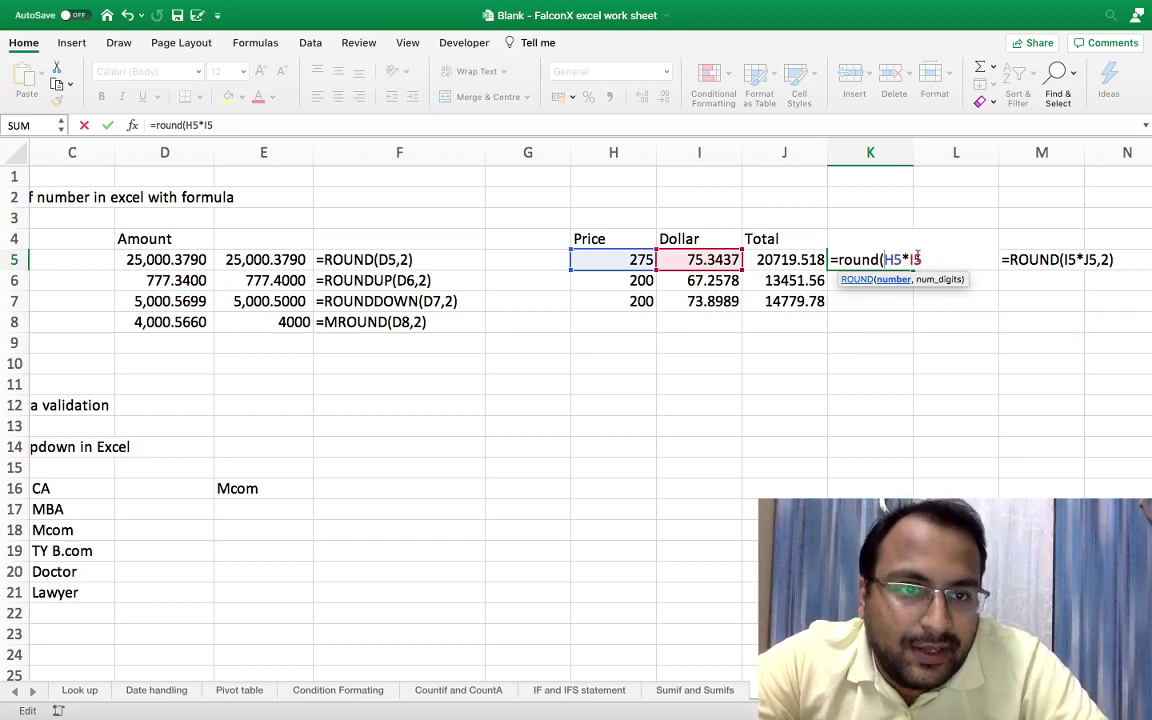
{"action": "type", "text": ","}
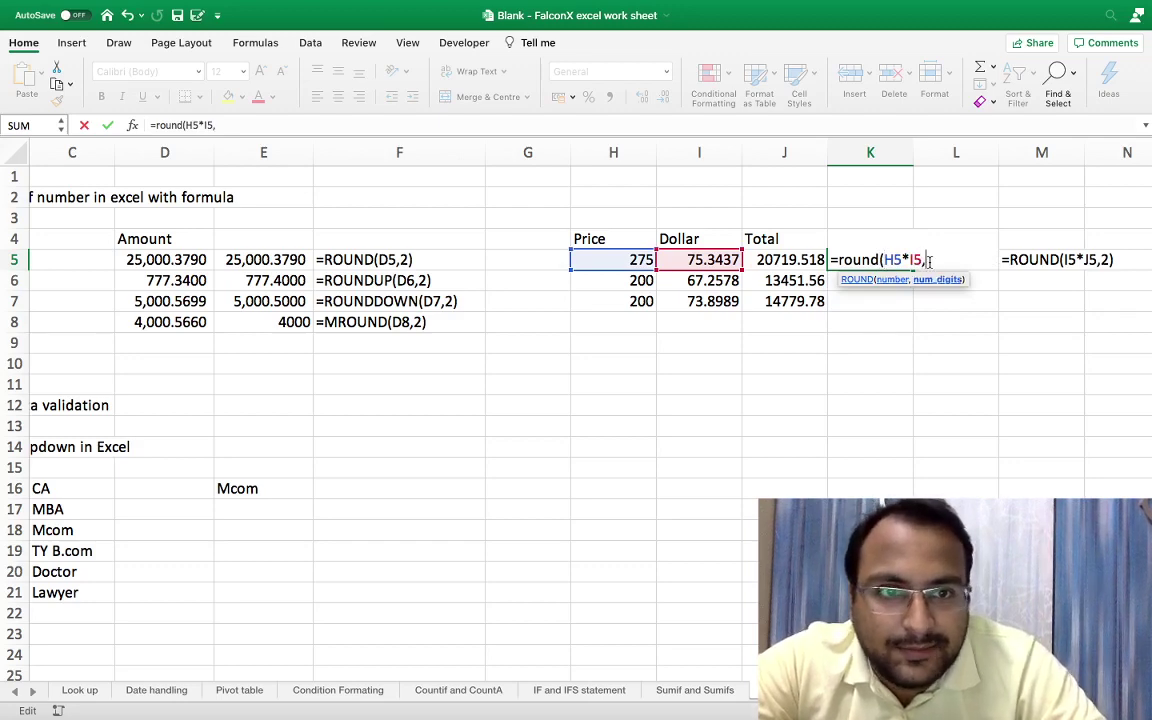
{"action": "type", "text": "2)"}
{"action": "key", "text": "Return"}
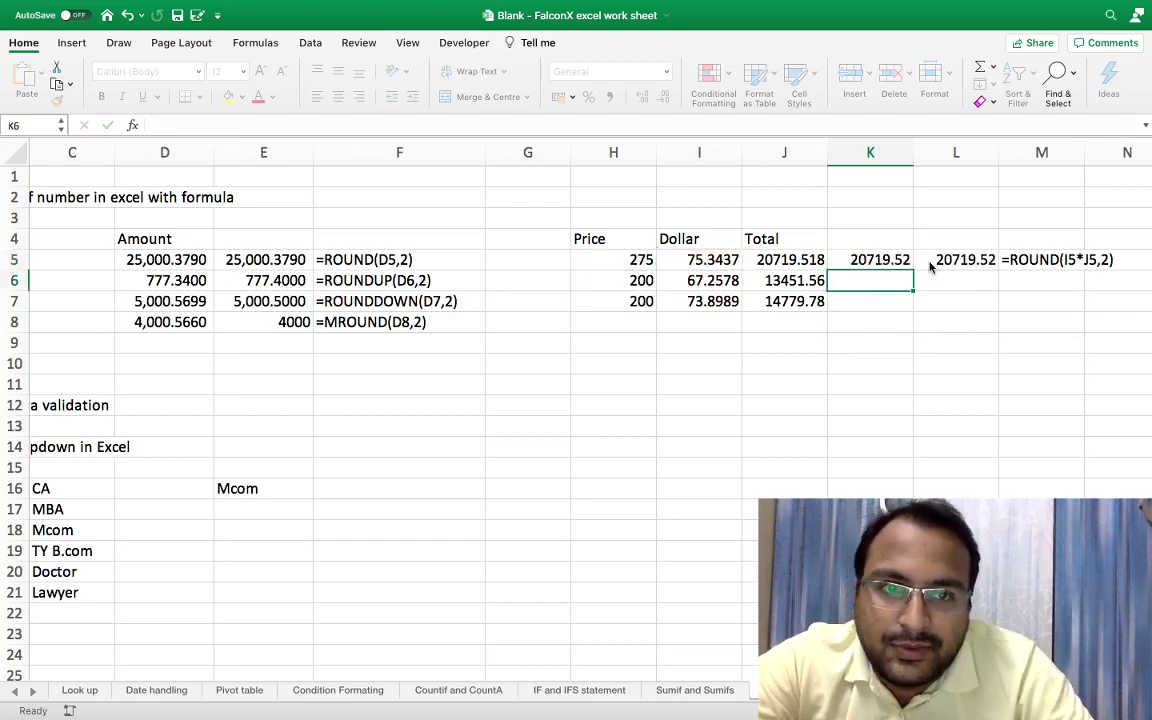
{"action": "key", "text": "Up"}
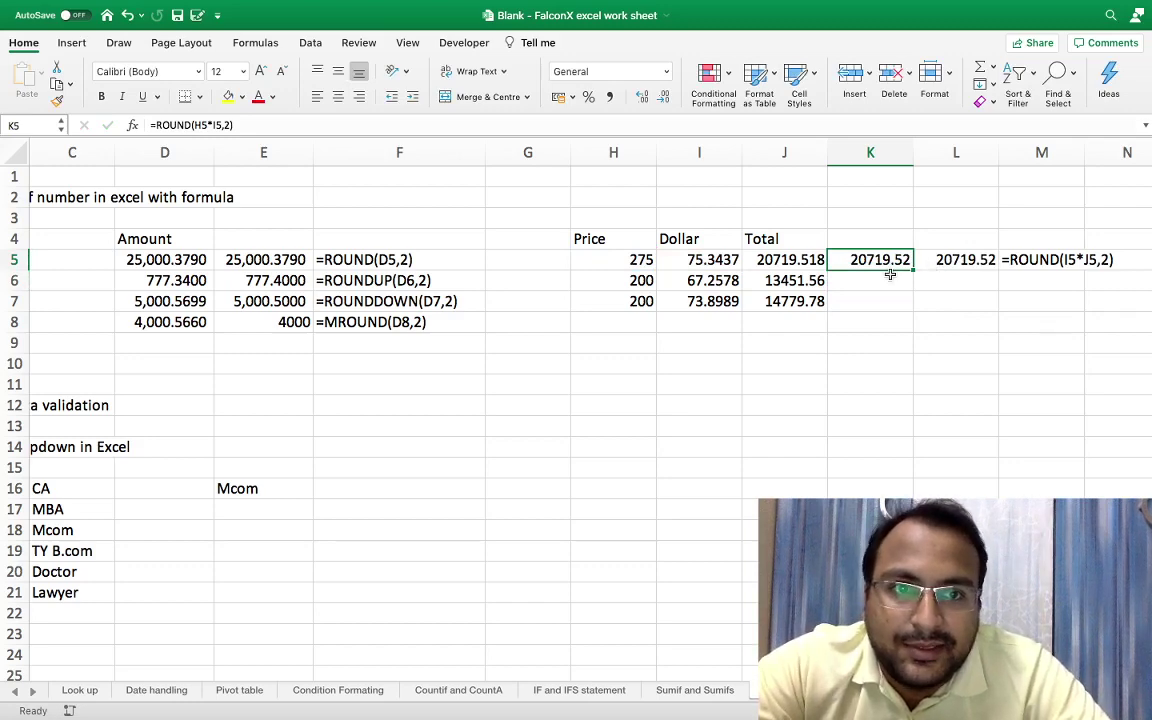
Step: Clear cell K5 and re-enter the plain product formula =H5*I5
{"action": "key", "text": "Delete"}
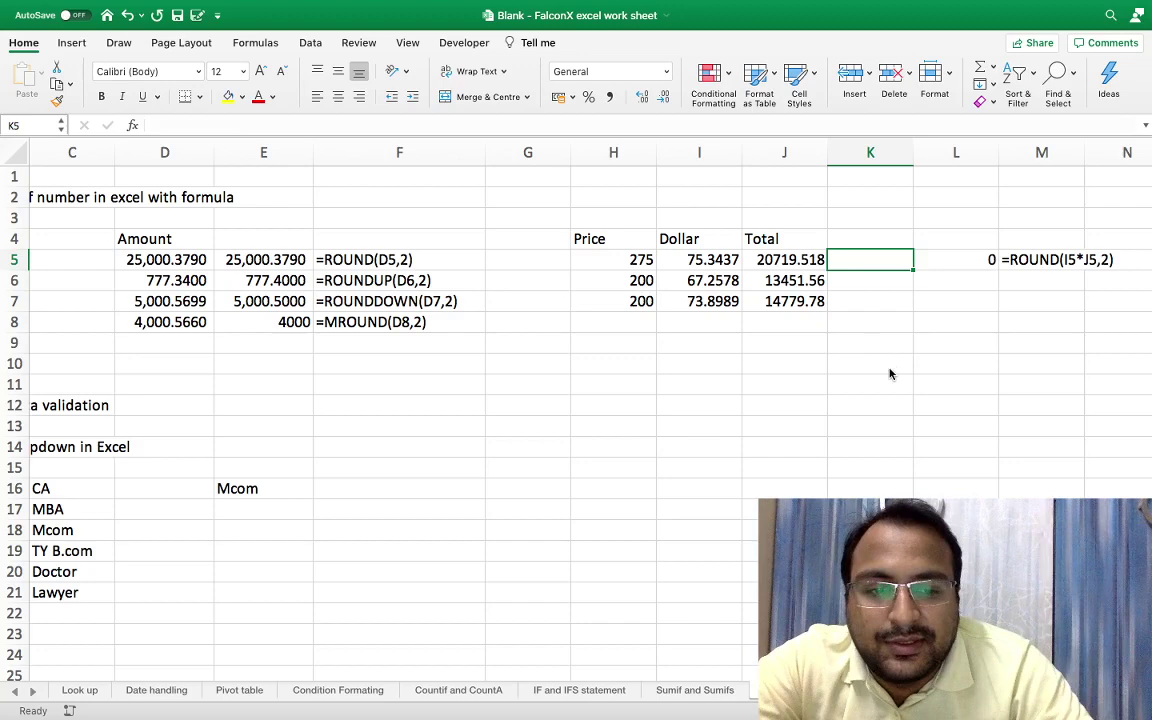
{"action": "type", "text": "="}
{"action": "key", "text": "Left"}
{"action": "key", "text": "Left"}
{"action": "key", "text": "Left"}
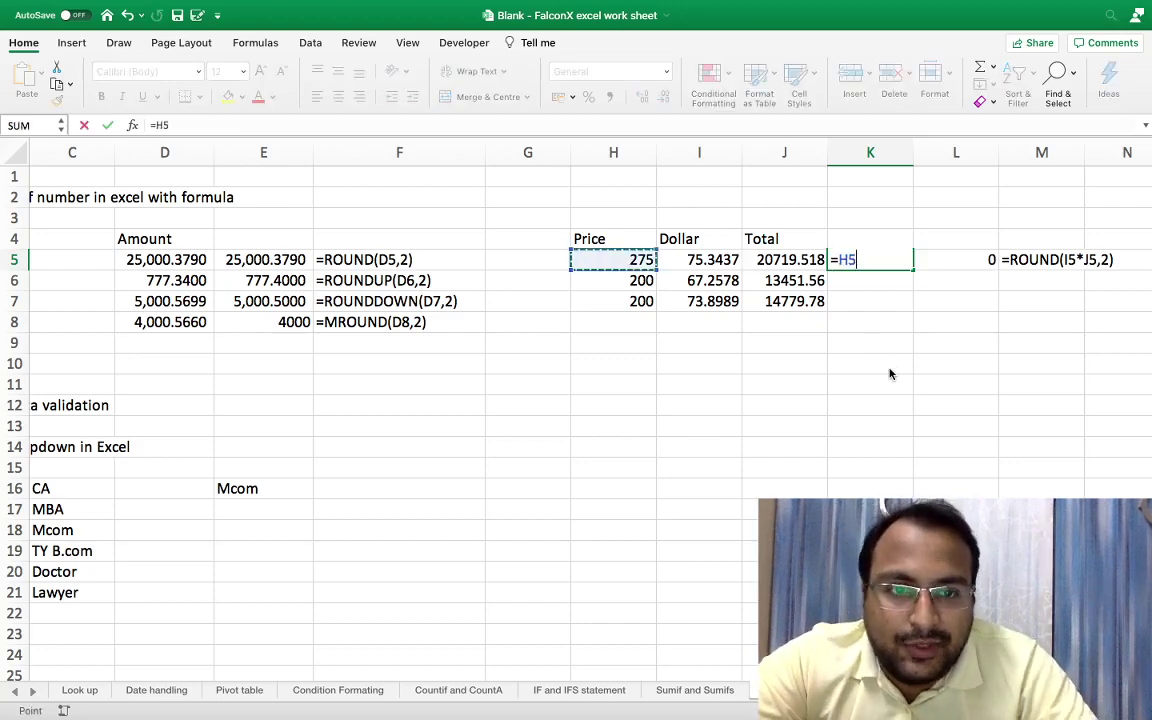
{"action": "type", "text": "*"}
{"action": "key", "text": "Left"}
{"action": "key", "text": "Left"}
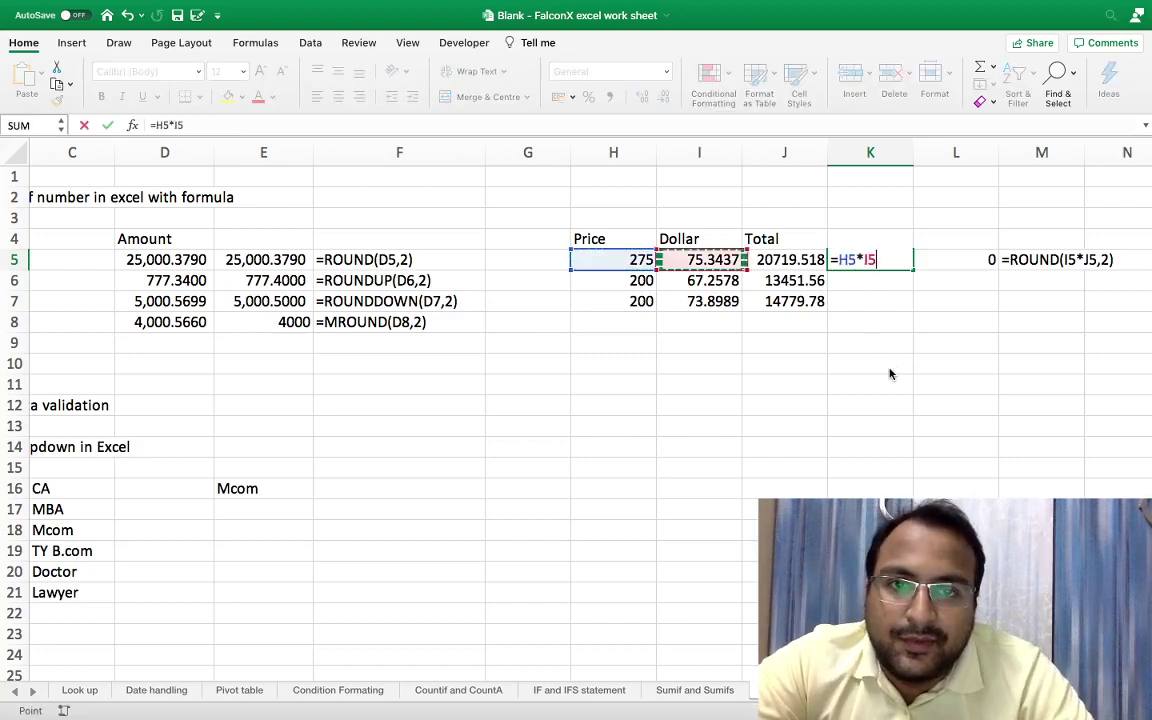
{"action": "key", "text": "Return"}
{"action": "key", "text": "Up"}
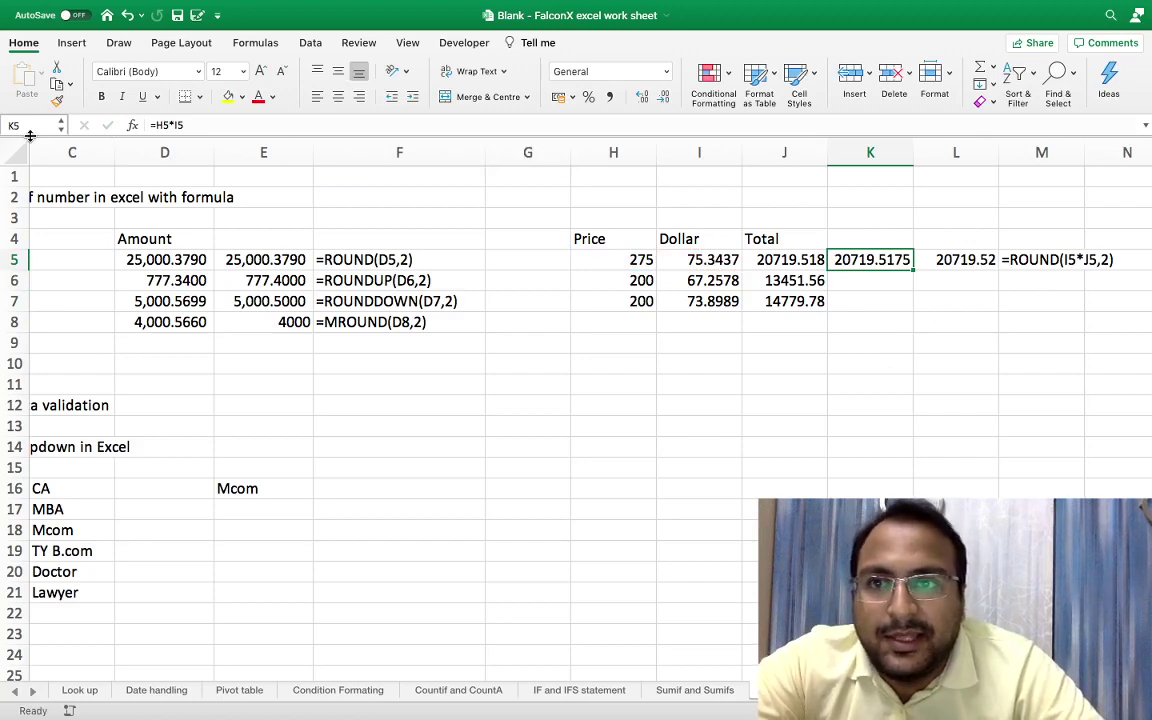
Step: Edit the product formula in cell K5 to =ROUND(H5*I5,2) so it multiplies and rounds in a single formula
{"action": "left_click", "coordinate": [157, 125]}
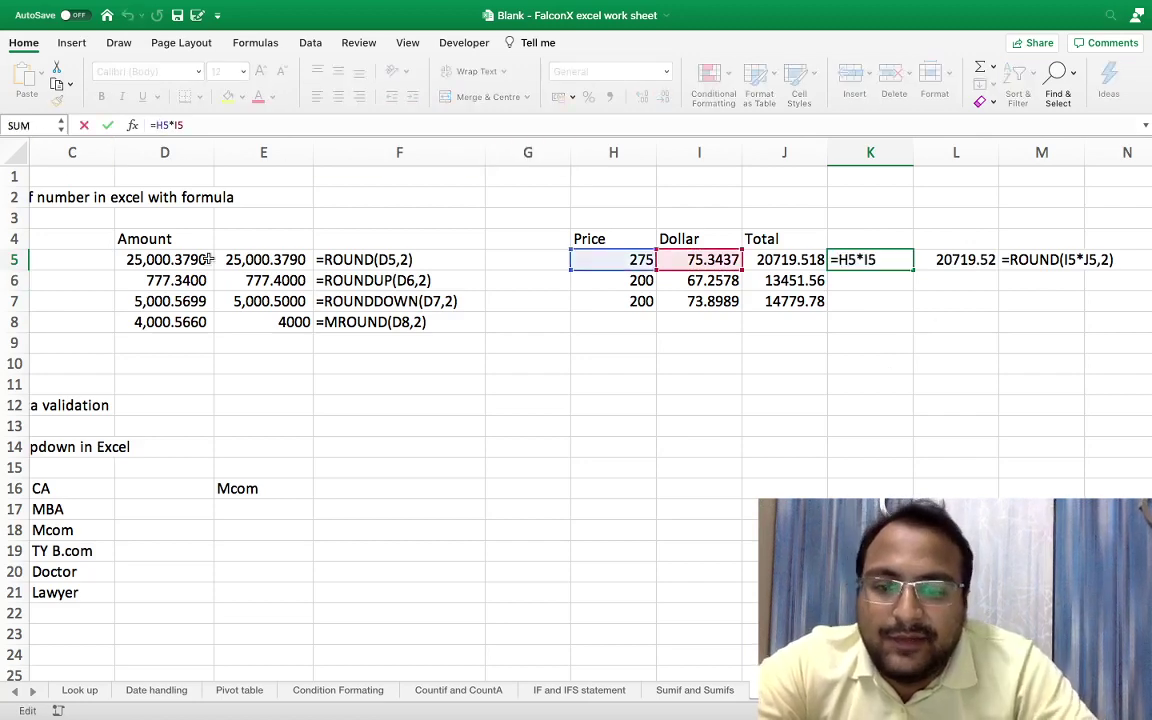
{"action": "type", "text": "round"}
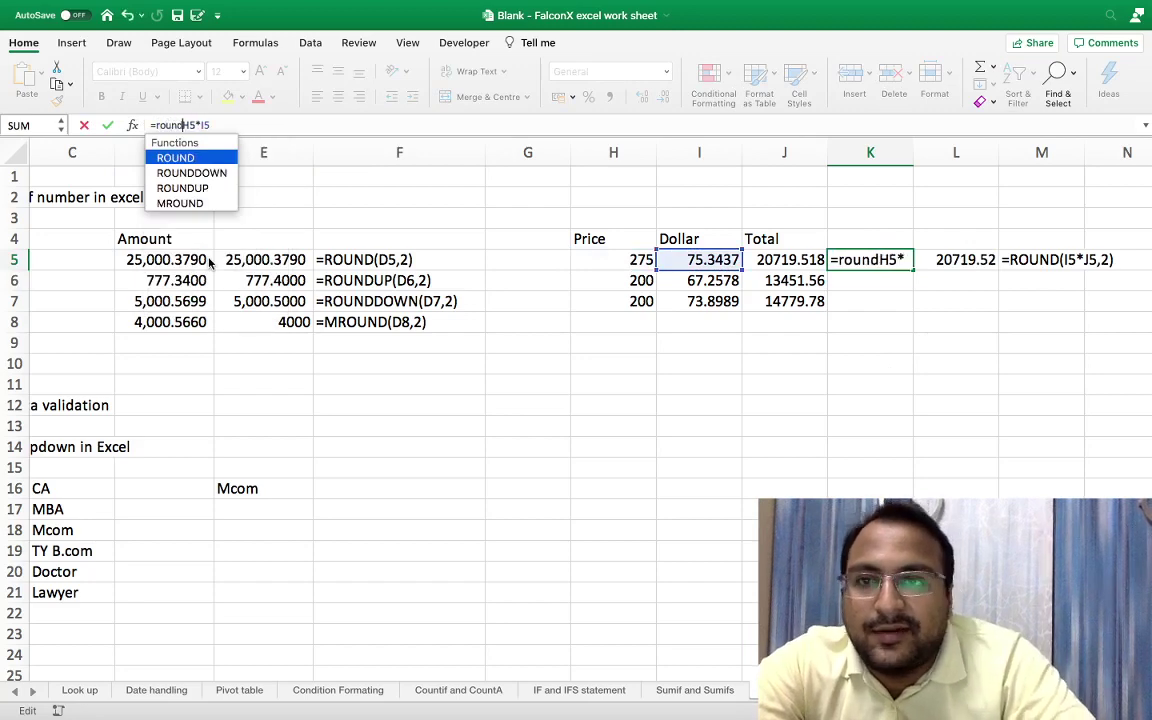
{"action": "type", "text": "("}
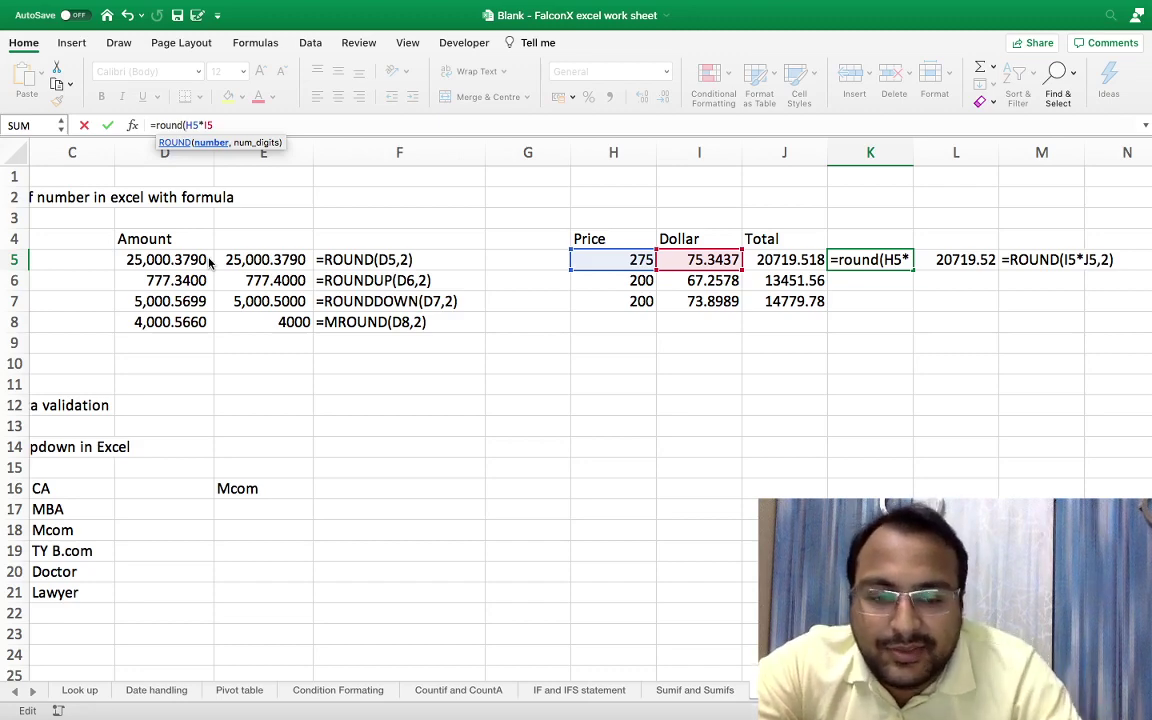
{"action": "key", "text": "Right"}
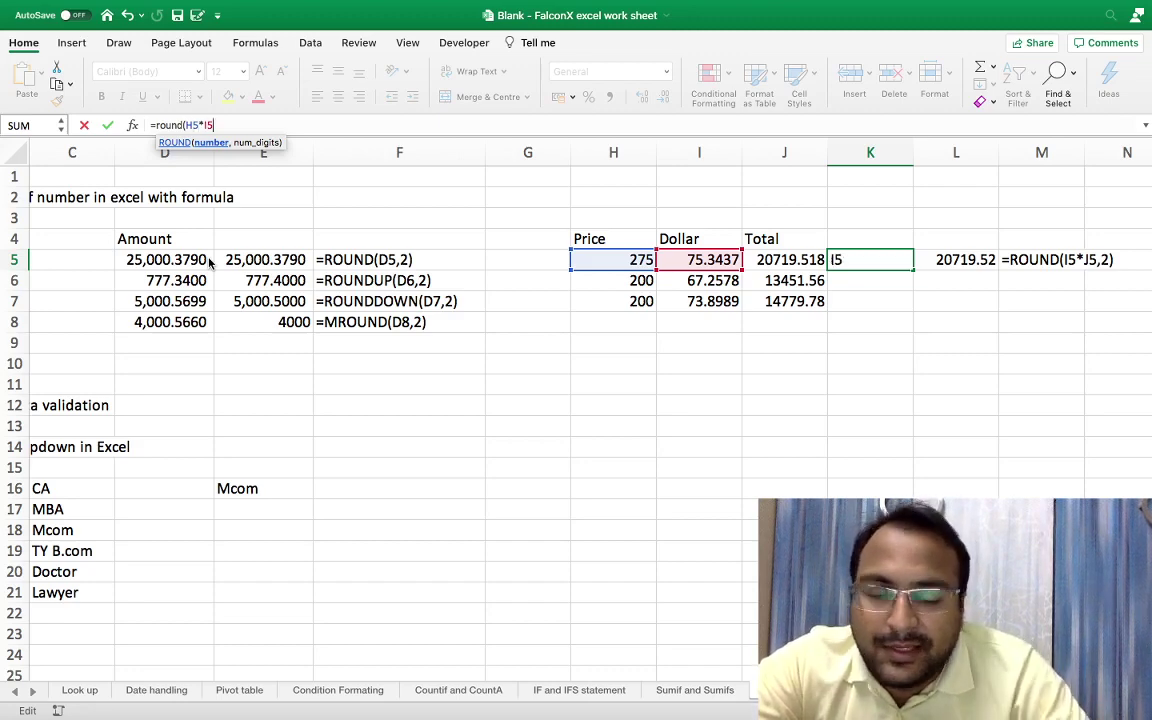
{"action": "type", "text": ","}
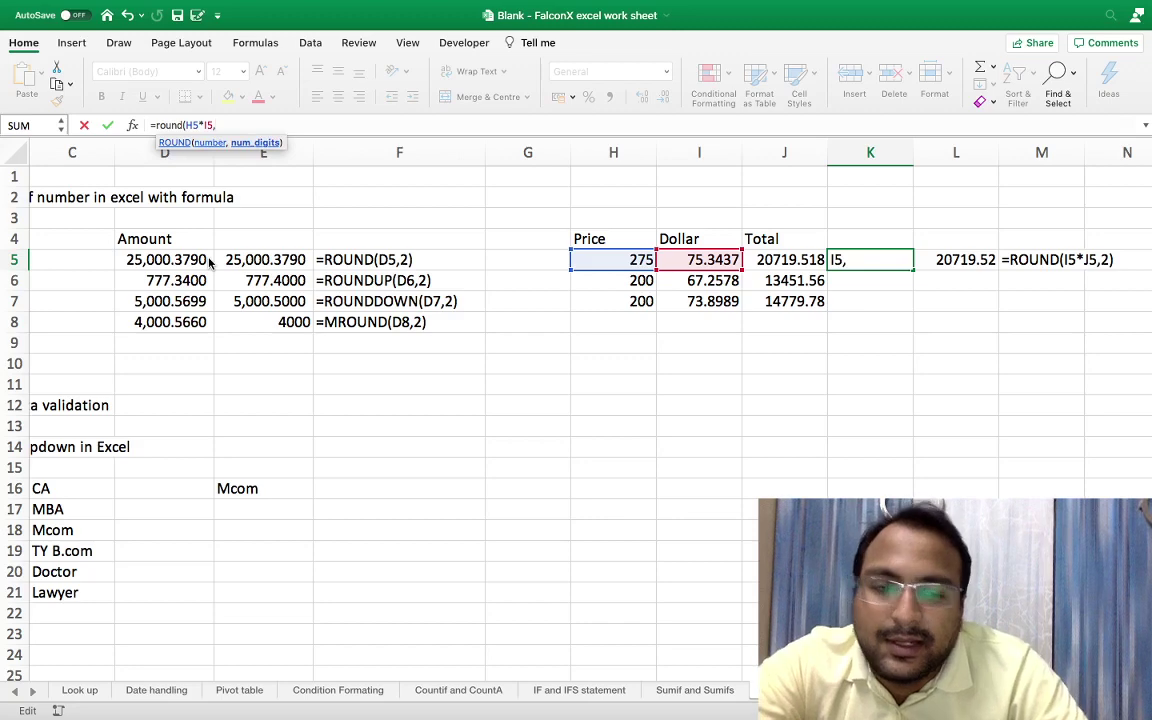
{"action": "type", "text": "2)"}
{"action": "key", "text": "Return"}
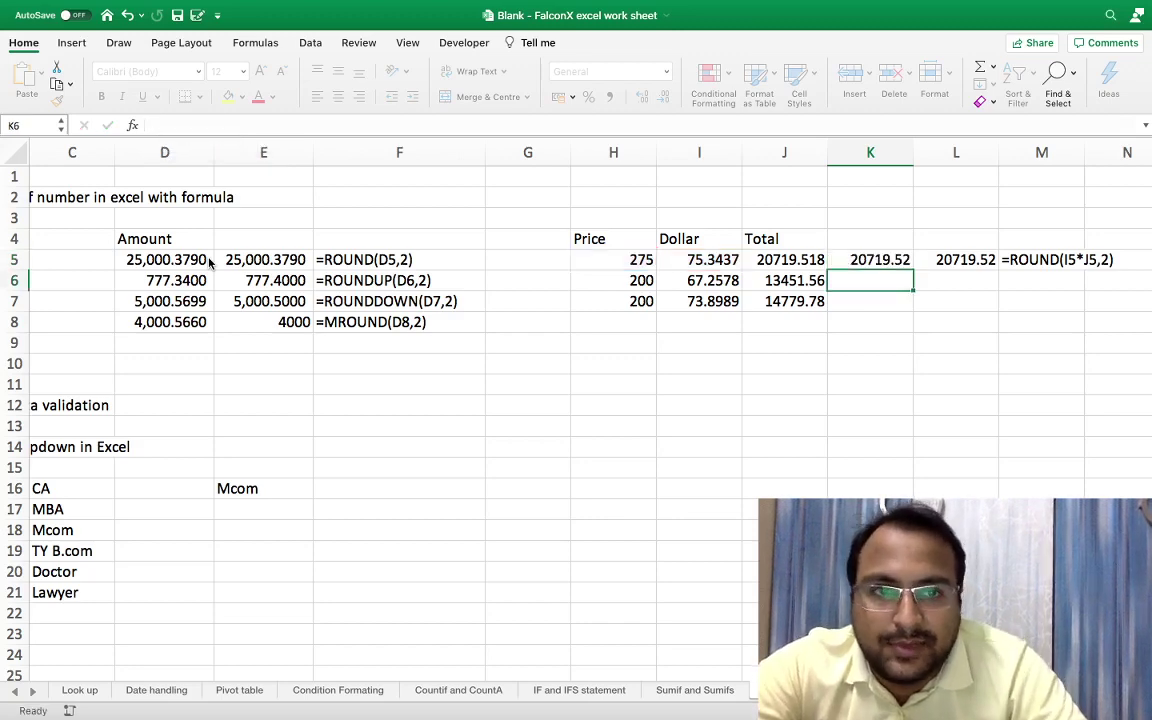
{"action": "key", "text": "Up"}
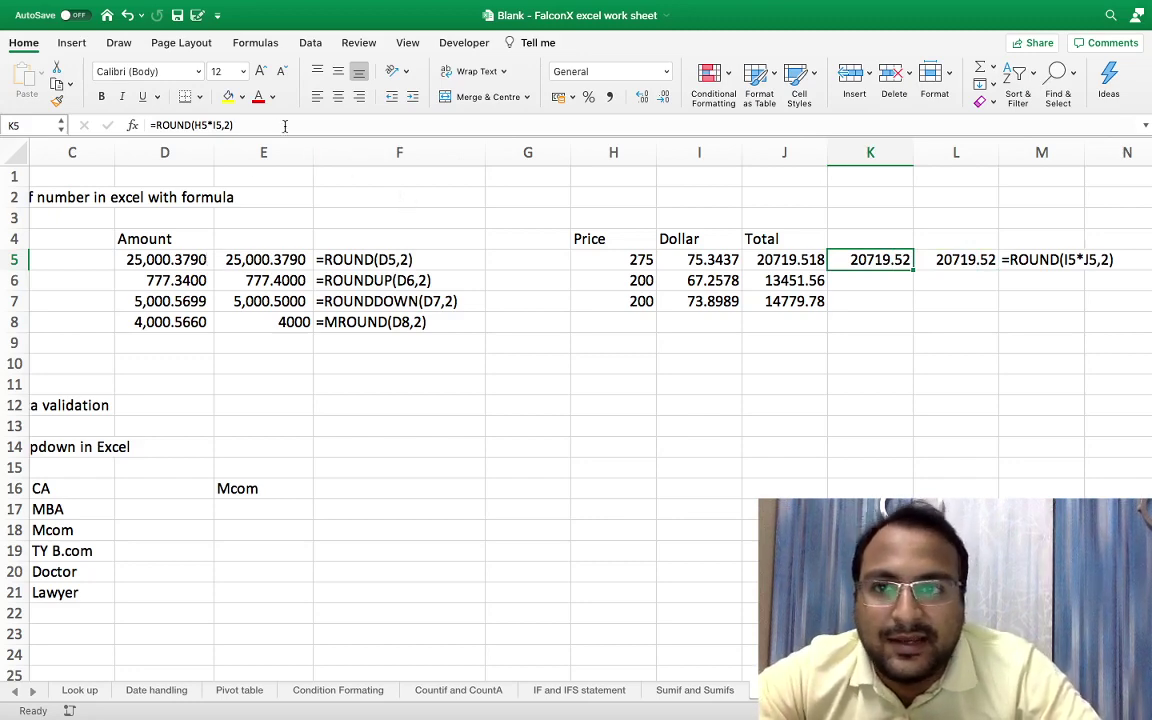
{"action": "left_click_drag", "start_coordinate": [254, 122], "coordinate": [165, 119]}
{"action": "left_click", "coordinate": [553, 342]}
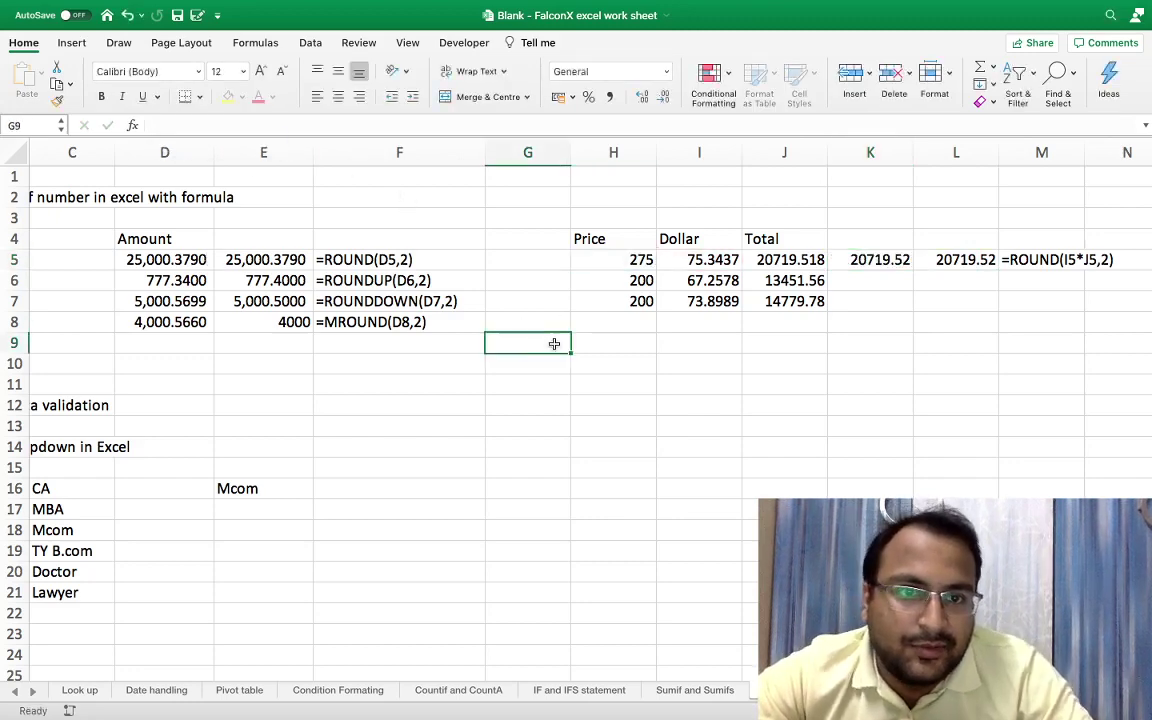
Step: Copy the two-decimal ROUND formula from cell K5 down to cells K6 and K7
{"action": "key", "text": "Up"}
{"action": "key", "text": "Right"}
{"action": "key", "text": "Right"}
{"action": "key", "text": "Up"}
{"action": "key", "text": "Up"}
{"action": "key", "text": "Up"}
{"action": "key", "text": "Up"}
{"action": "key", "text": "Right"}
{"action": "key", "text": "Right"}
{"action": "key", "text": "Down"}
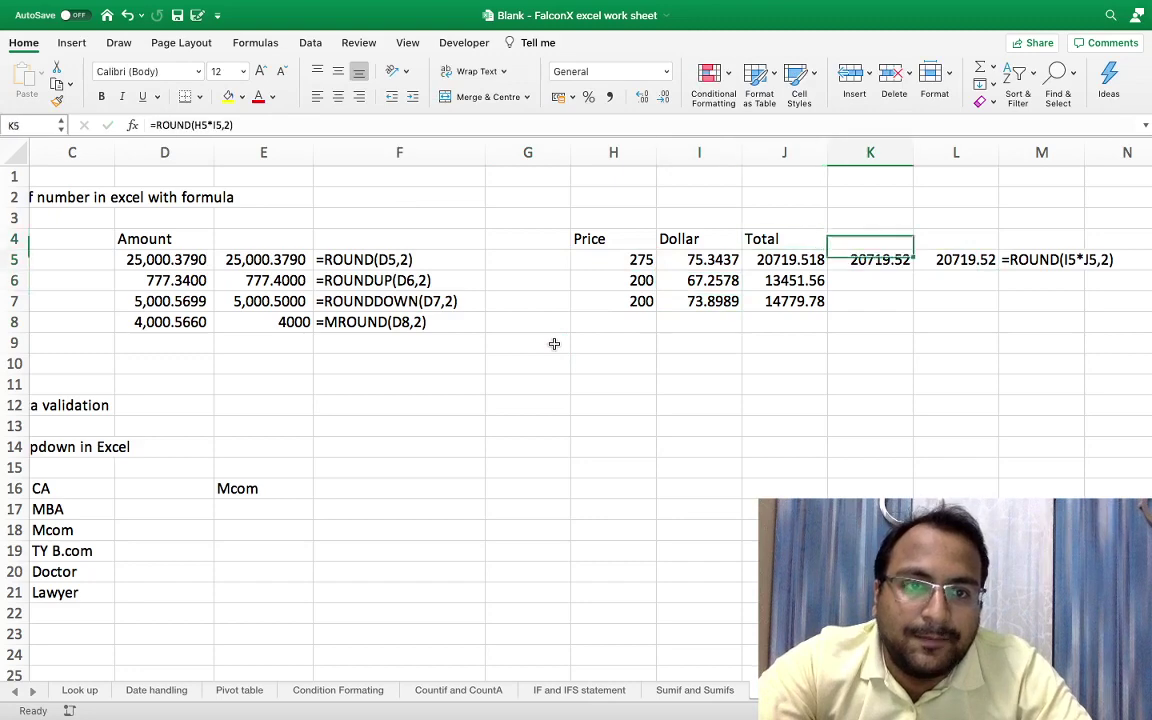
{"action": "key", "text": "super+c"}
{"action": "key", "text": "shift+Down"}
{"action": "key", "text": "shift+Down"}
{"action": "key", "text": "Return"}
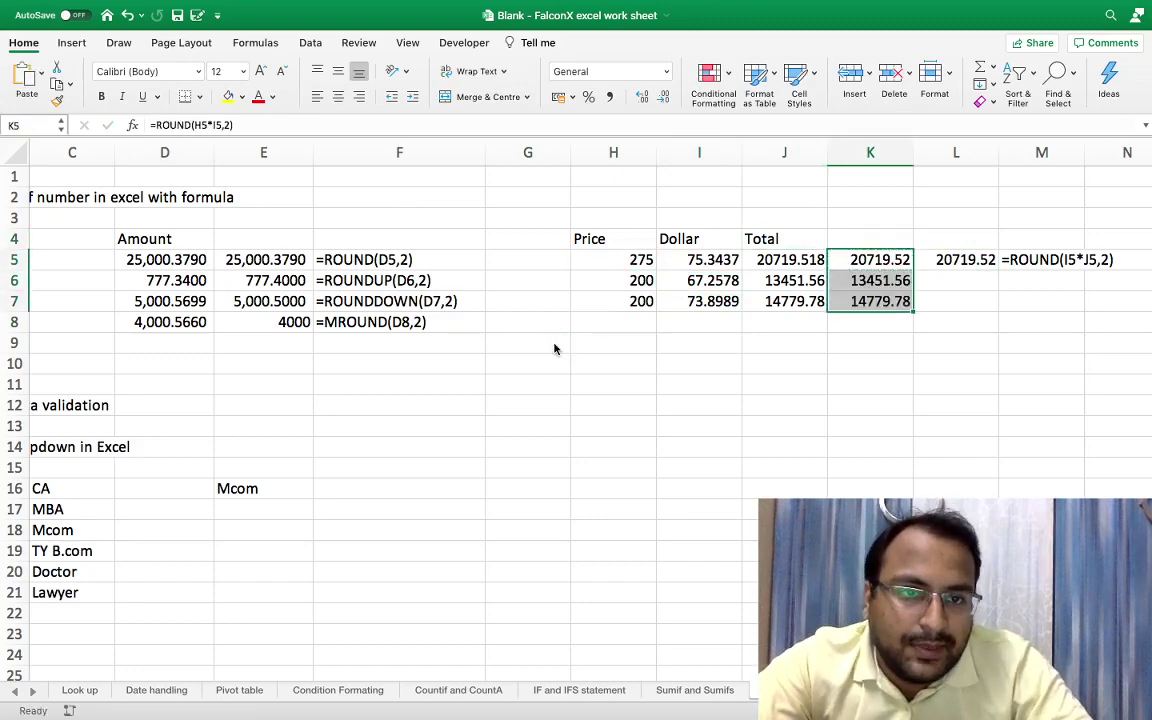
Step: Change the number of digits in the K5 formula to 1, making it =ROUND(H5*I5,1)
{"action": "key", "text": "Right"}
{"action": "key", "text": "Up"}
{"action": "key", "text": "Left"}
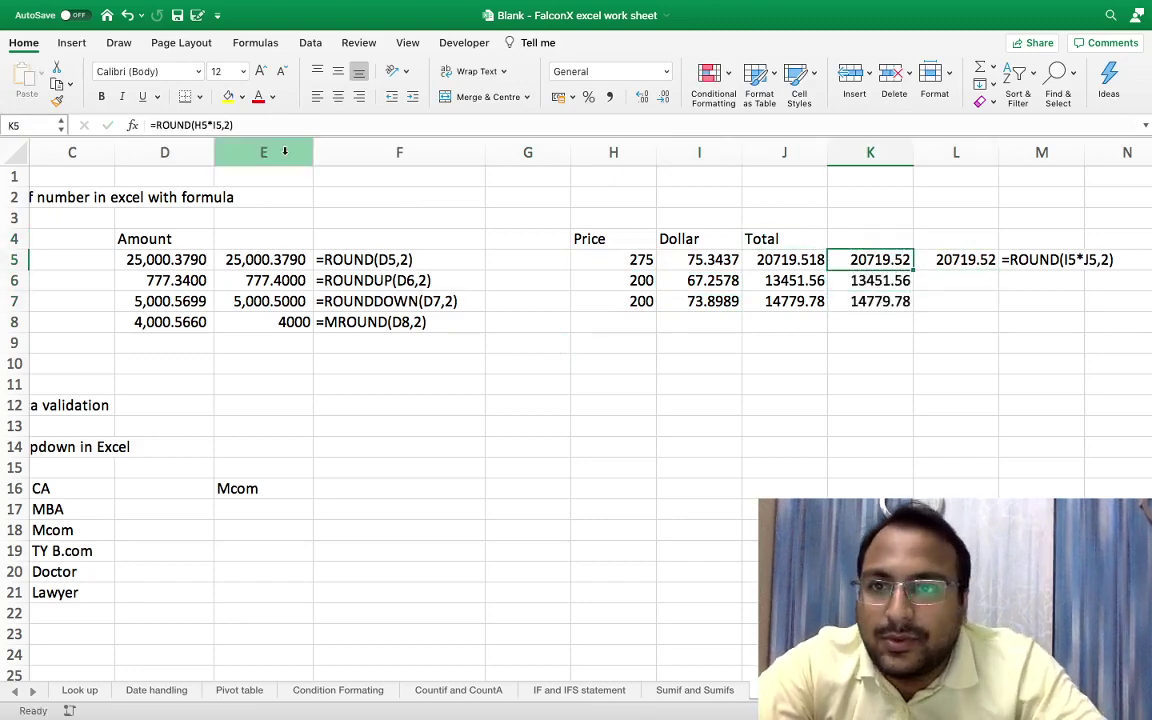
{"action": "left_click", "coordinate": [225, 125]}
{"action": "key", "text": "BackSpace"}
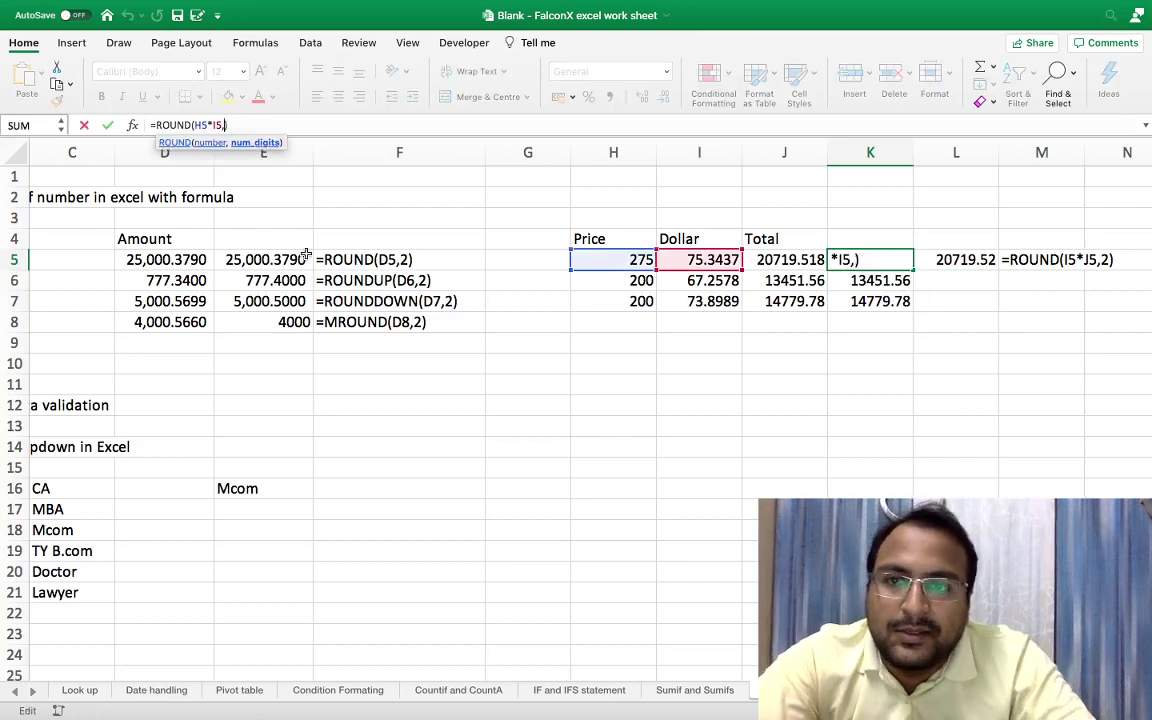
{"action": "type", "text": "1"}
{"action": "key", "text": "Return"}
{"action": "key", "text": "Up"}
Step: Copy the one-decimal ROUND formula from cell K5 down to cells K6 and K7
{"action": "key", "text": "ctrl+c"}
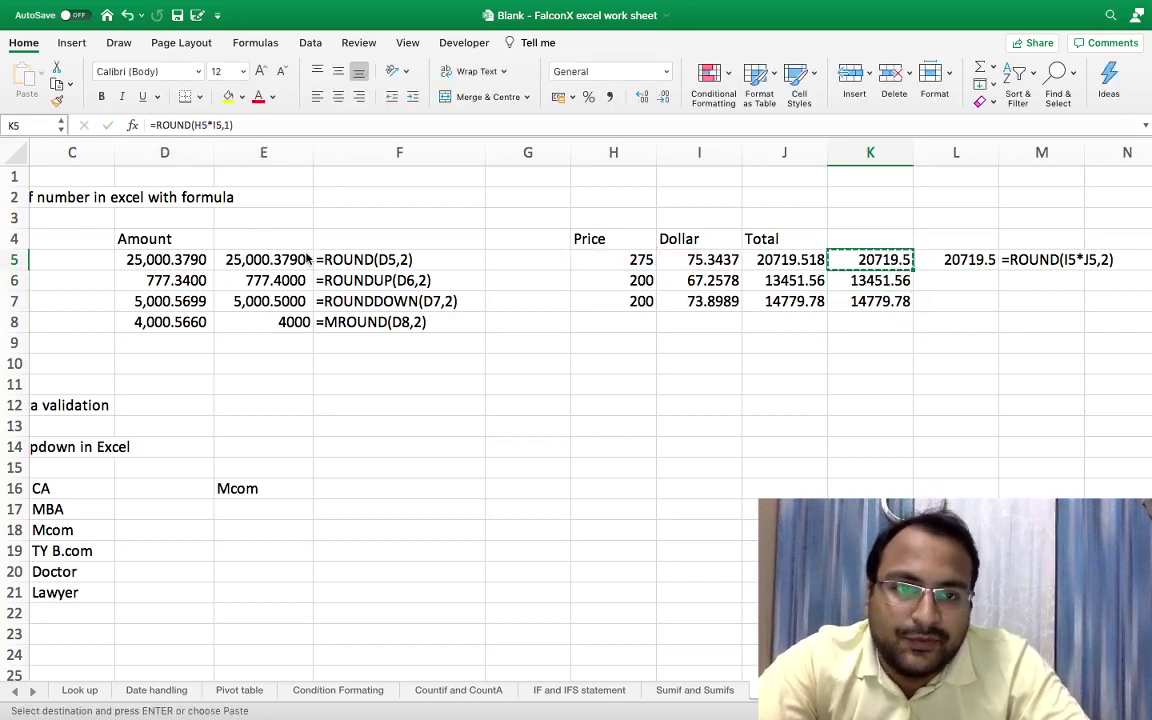
{"action": "key", "text": "shift+Down"}
{"action": "key", "text": "shift+Down"}
{"action": "key", "text": "Return"}
Step: Go to the dropdown example below the rounding tables and examine the dropdown in cell E16
{"action": "key", "text": "Left"}
{"action": "key", "text": "Left"}
{"action": "key", "text": "Left"}
{"action": "key", "text": "Left"}
{"action": "key", "text": "Left"}
{"action": "key", "text": "Left"}
{"action": "key", "text": "Left"}
{"action": "key", "text": "Left"}
{"action": "key", "text": "Left"}
{"action": "key", "text": "Left"}
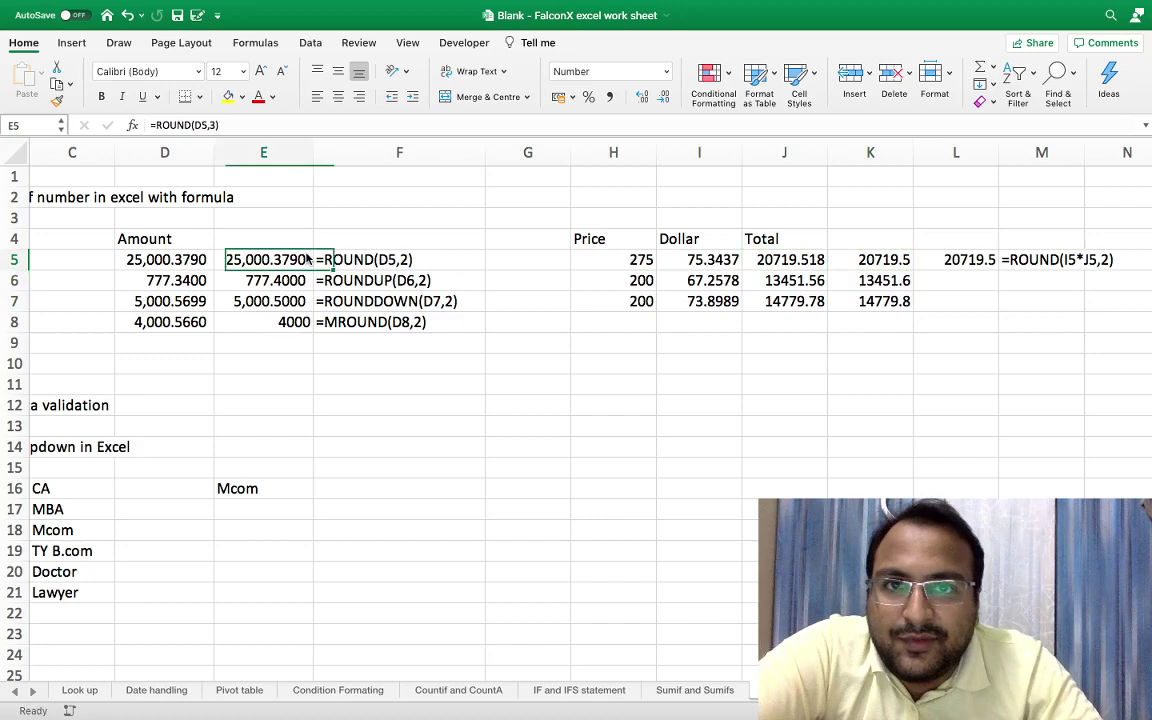
{"action": "key", "text": "Down"}
{"action": "key", "text": "Down"}
{"action": "key", "text": "Down"}
{"action": "key", "text": "Down"}
{"action": "key", "text": "Down"}
{"action": "key", "text": "Down"}
{"action": "key", "text": "Down"}
{"action": "key", "text": "Down"}
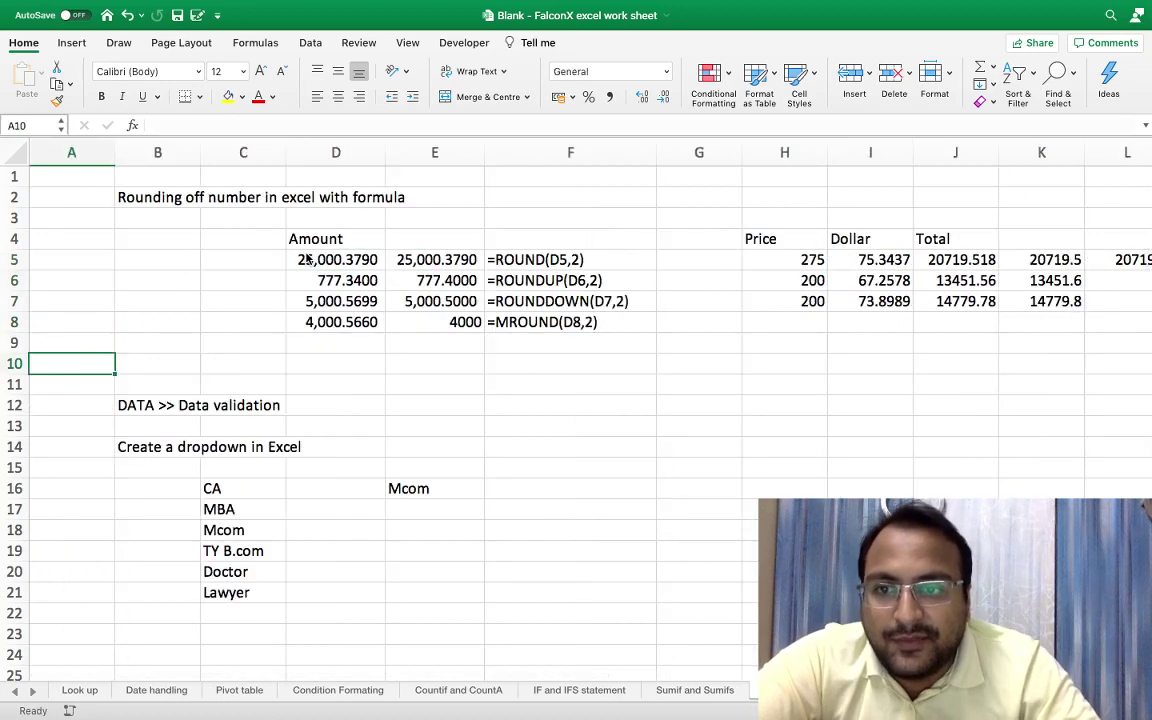
{"action": "key", "text": "Right"}
{"action": "key", "text": "Down"}
{"action": "key", "text": "Down"}
{"action": "key", "text": "Down"}
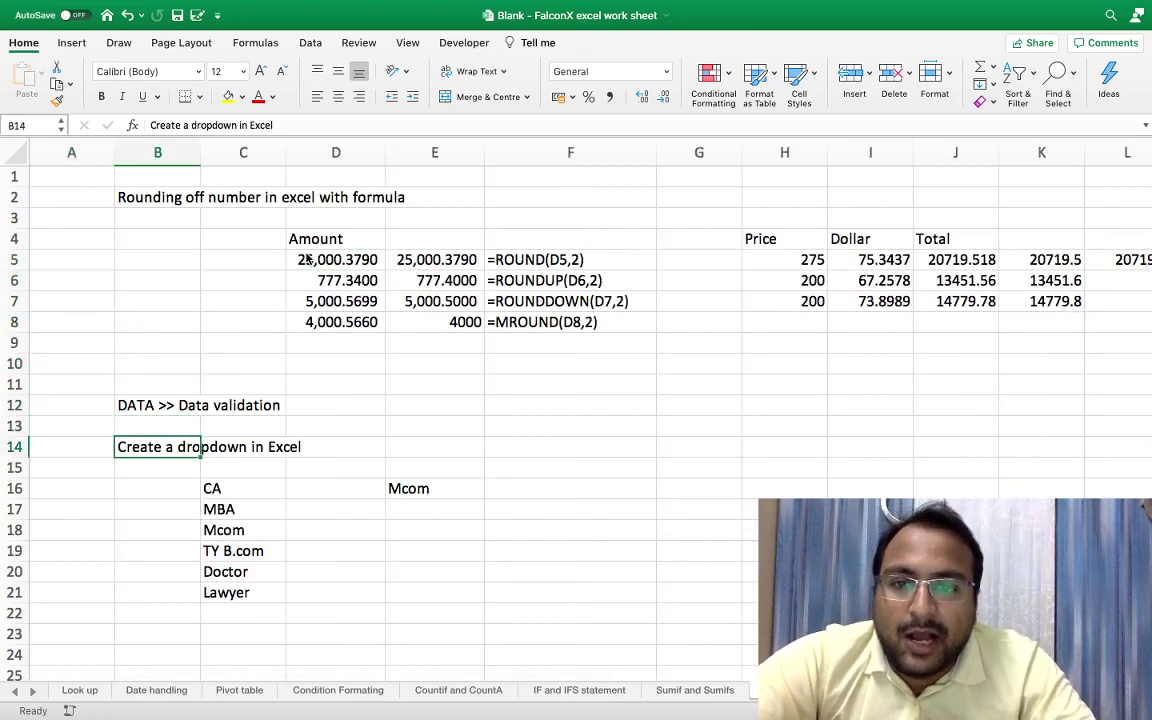
{"action": "key", "text": "Right"}
{"action": "key", "text": "Right"}
{"action": "key", "text": "Right"}
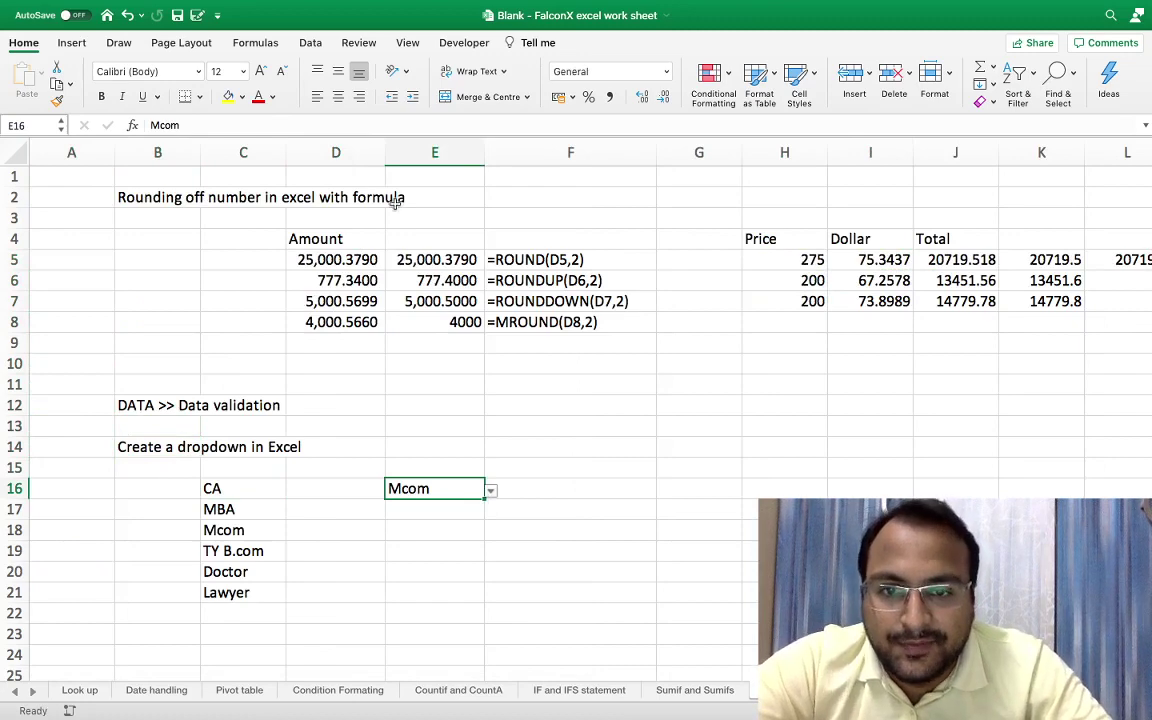
{"action": "left_click", "coordinate": [490, 490]}
{"action": "key", "text": "Escape"}
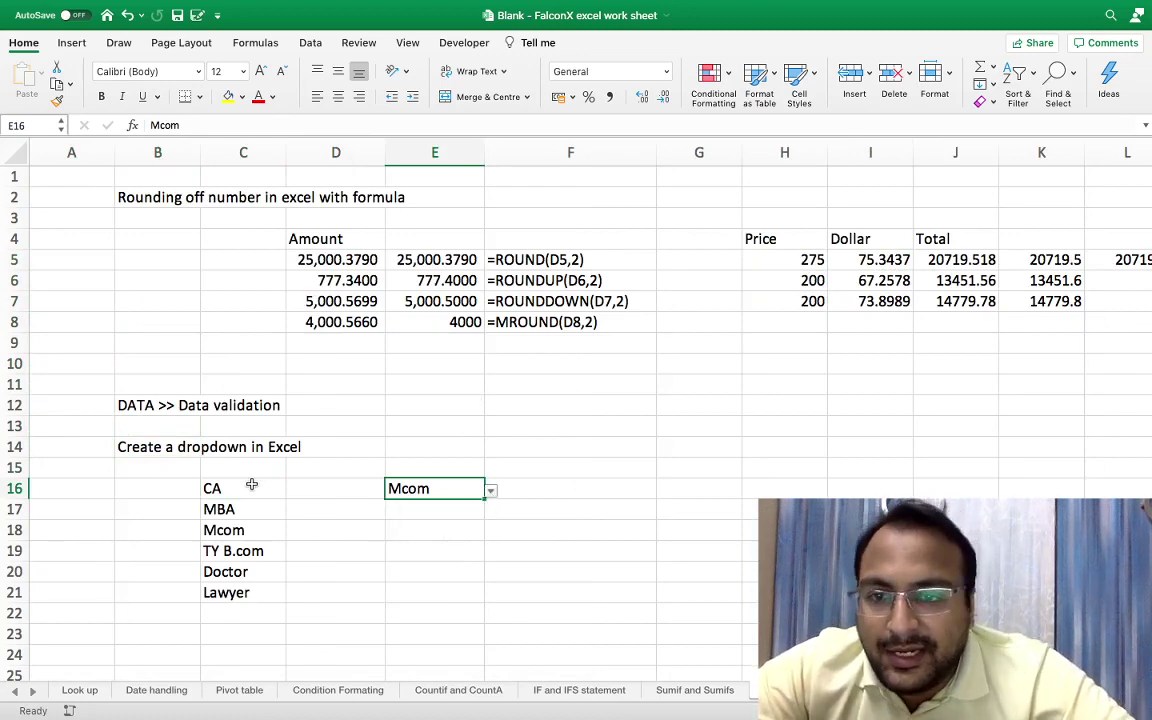
Step: Compare the source list in C16:C21 with the options offered by the dropdown in cell E16
{"action": "left_click_drag", "start_coordinate": [243, 488], "coordinate": [250, 592]}
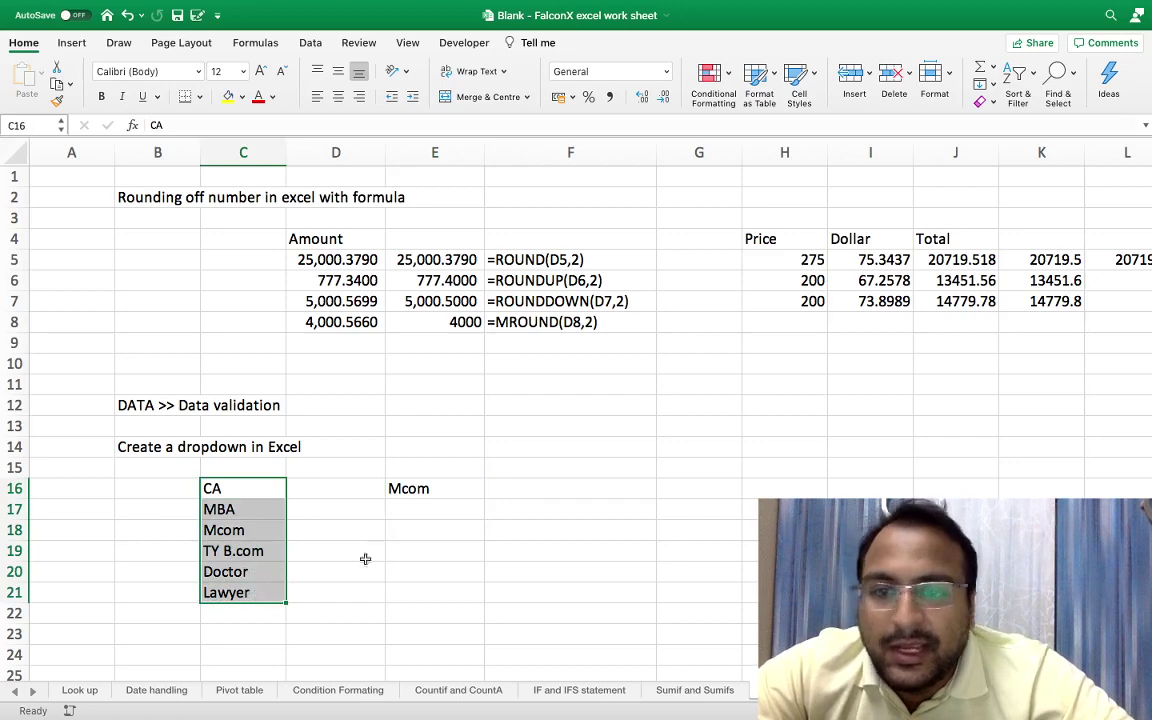
{"action": "left_click", "coordinate": [463, 488]}
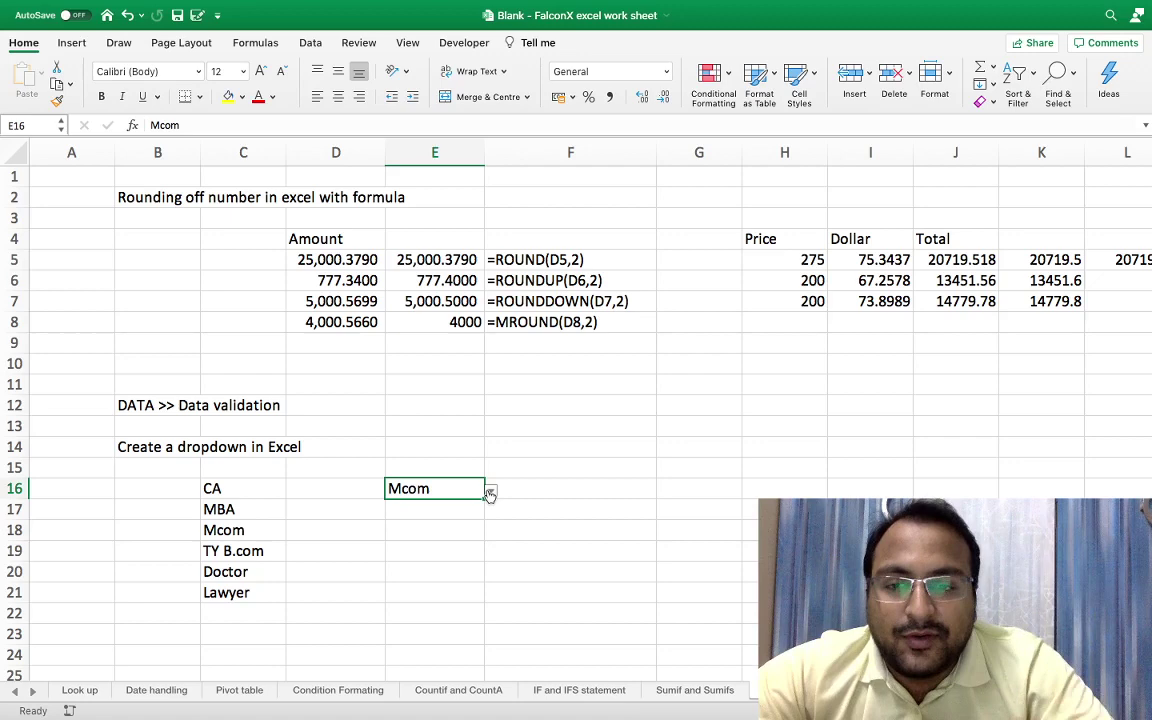
{"action": "left_click", "coordinate": [490, 494]}
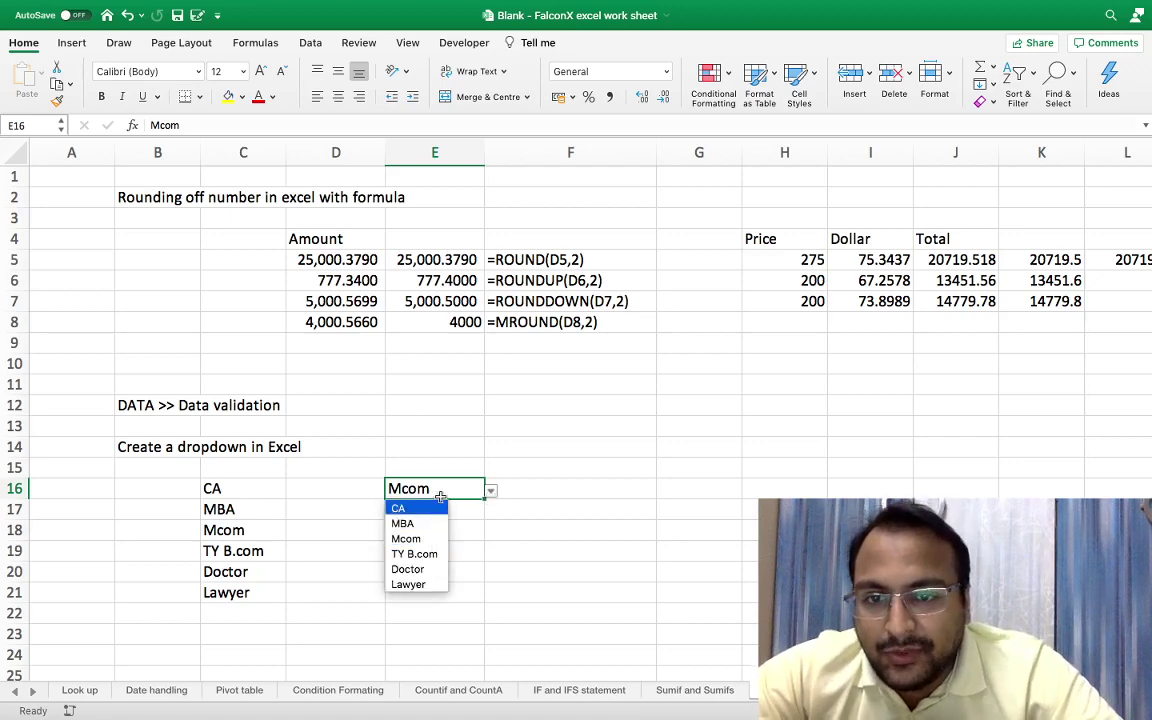
{"action": "key", "text": "Escape"}
Step: Try to enter the unlisted text jhfd in cell E16, cancel the entry and view the allowed dropdown options
{"action": "type", "text": "jhfd"}
{"action": "key", "text": "Return"}
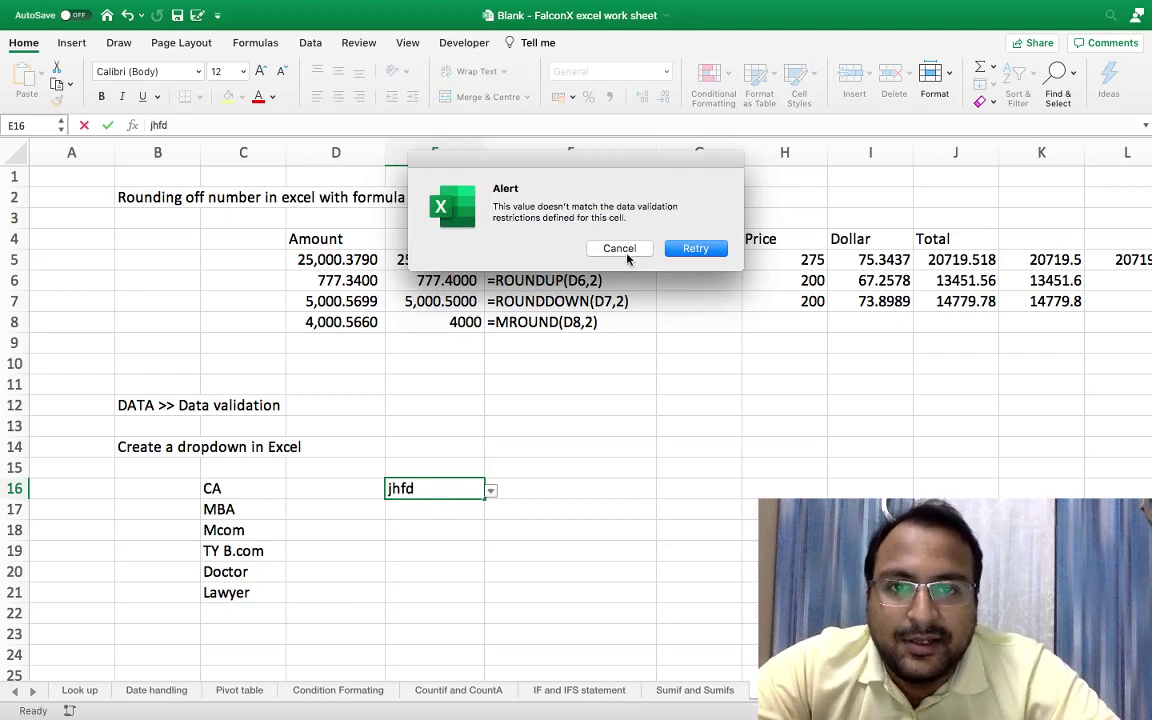
{"action": "left_click", "coordinate": [624, 250]}
{"action": "left_click", "coordinate": [490, 490]}
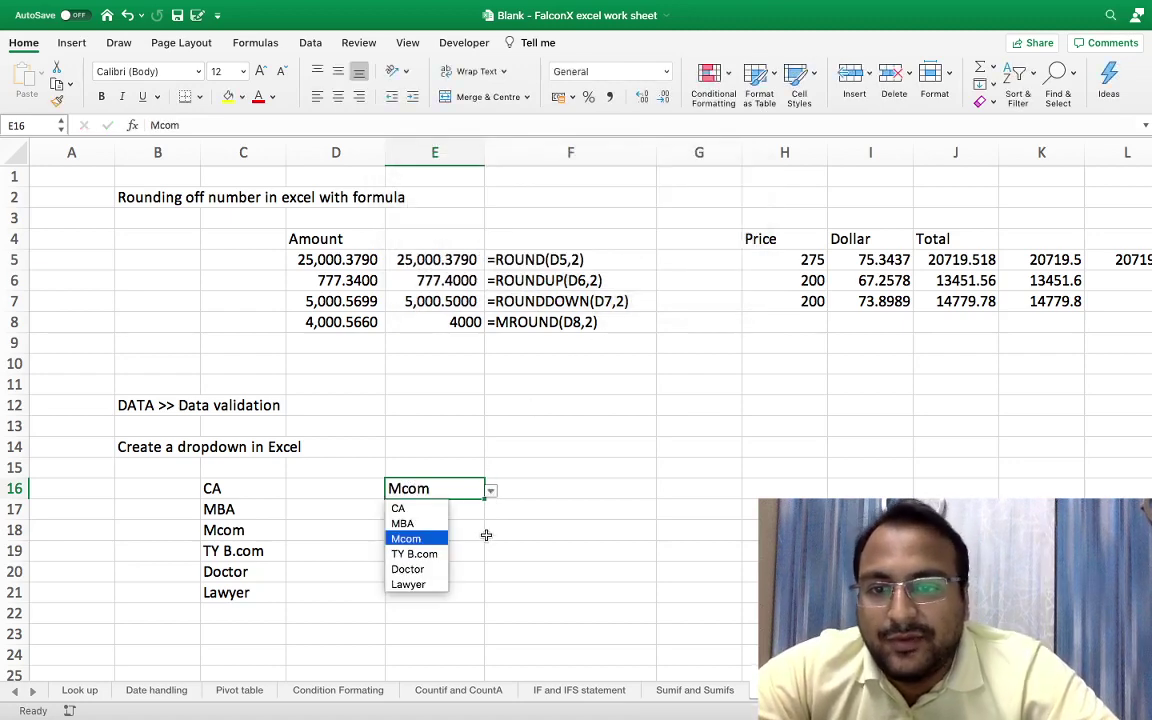
{"action": "key", "text": "Escape"}
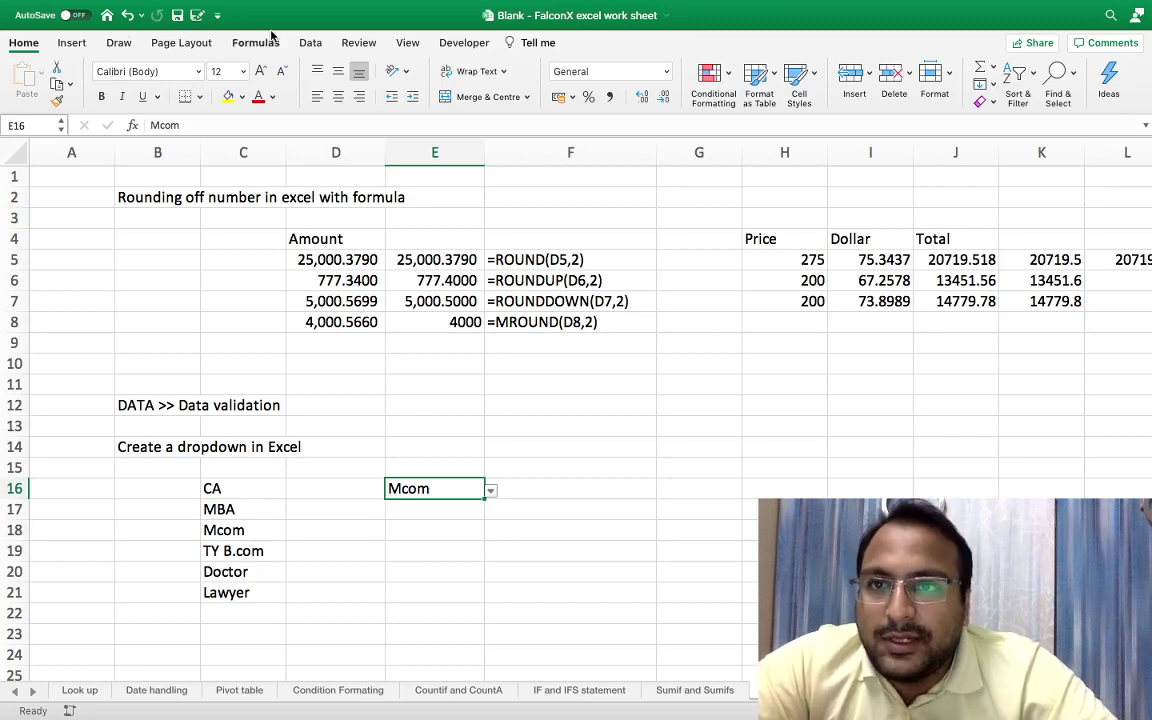
Step: Open the data validation settings of cell E16 and review its criteria, keeping List as the allowed type
{"action": "left_click", "coordinate": [310, 43]}
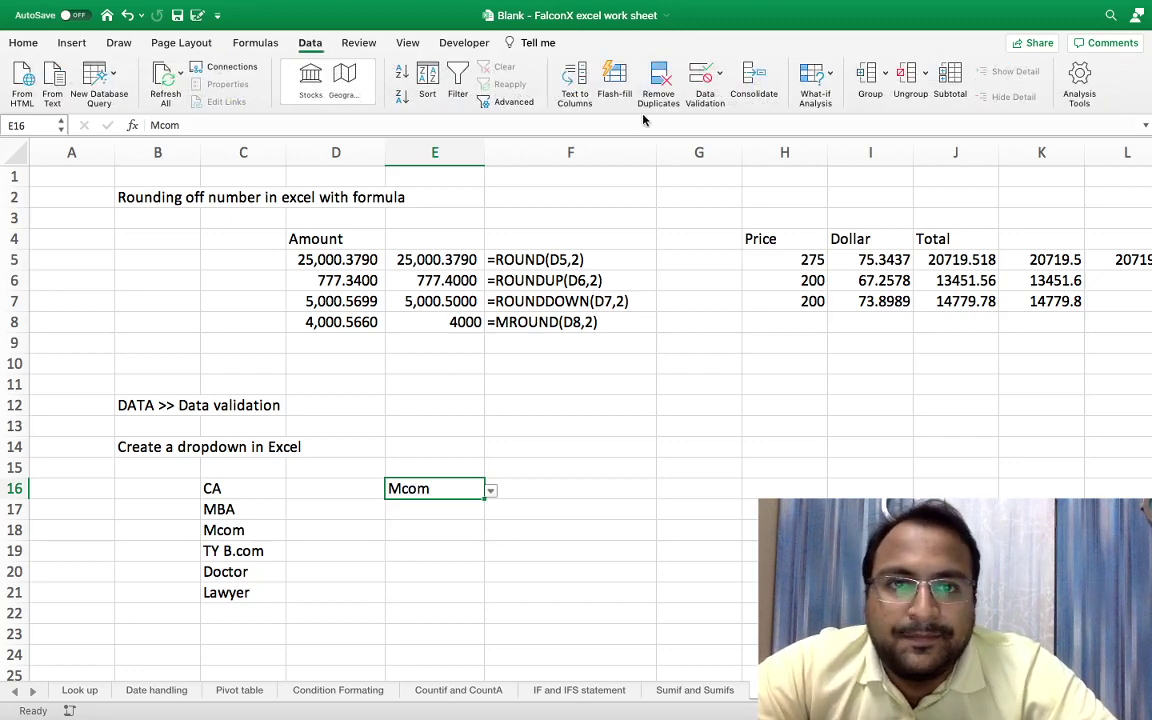
{"action": "left_click", "coordinate": [720, 78]}
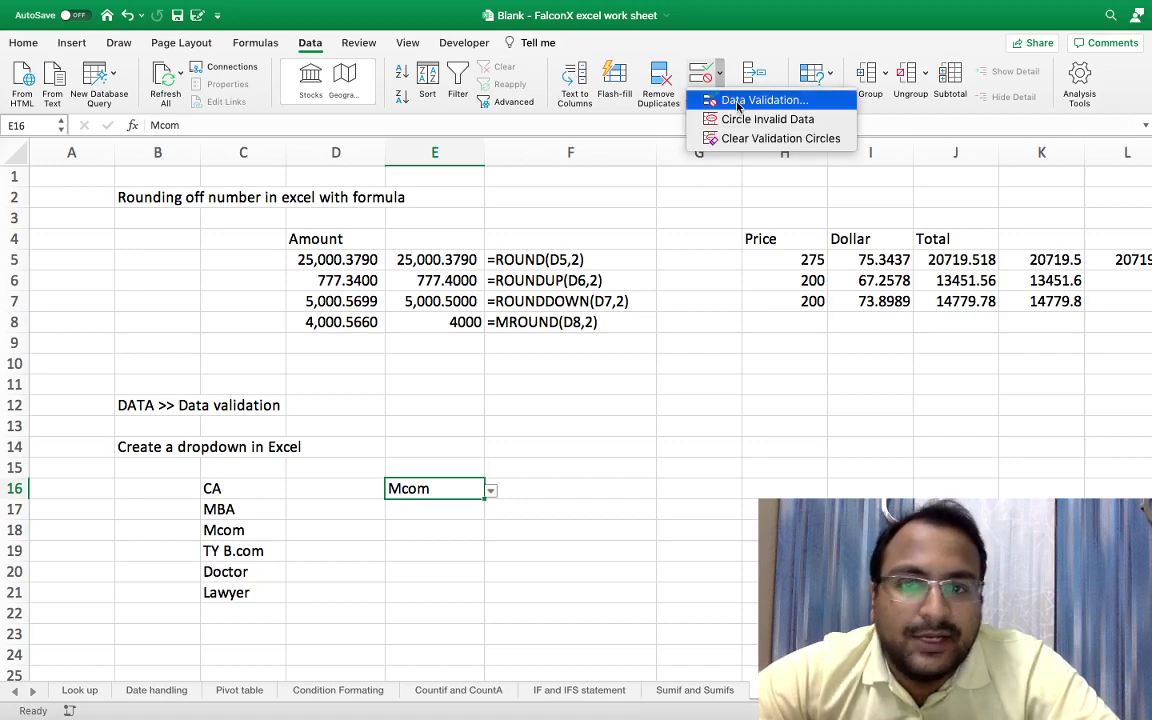
{"action": "left_click", "coordinate": [738, 101]}
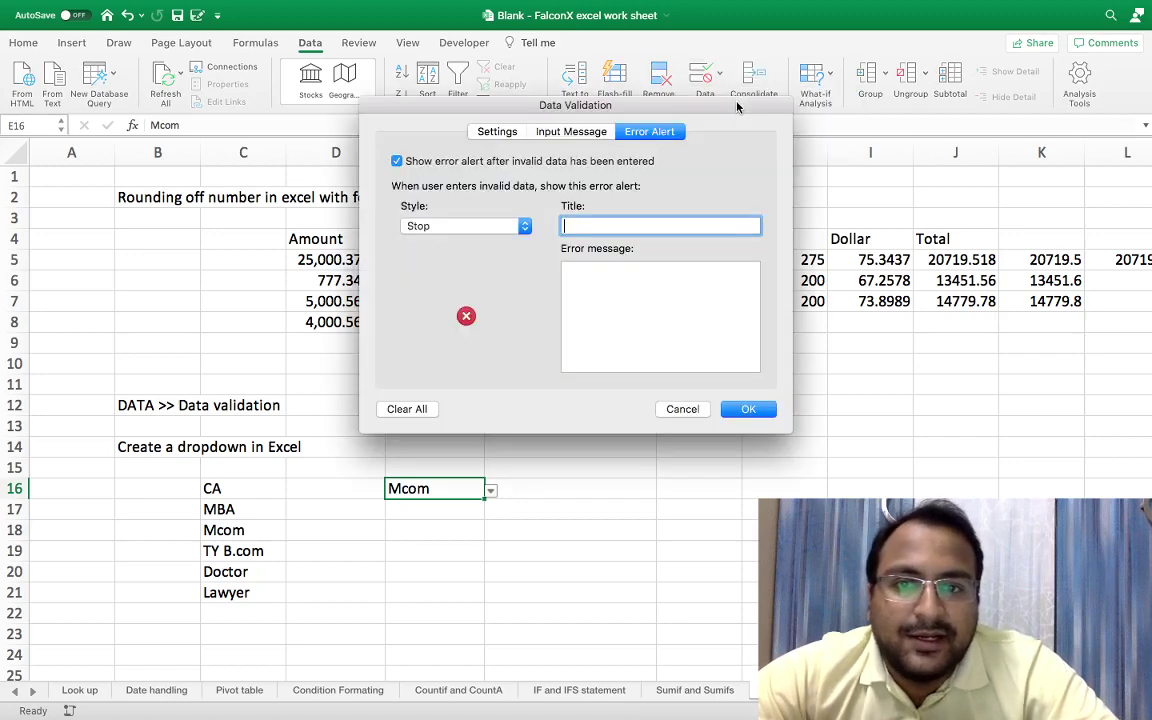
{"action": "left_click", "coordinate": [497, 132]}
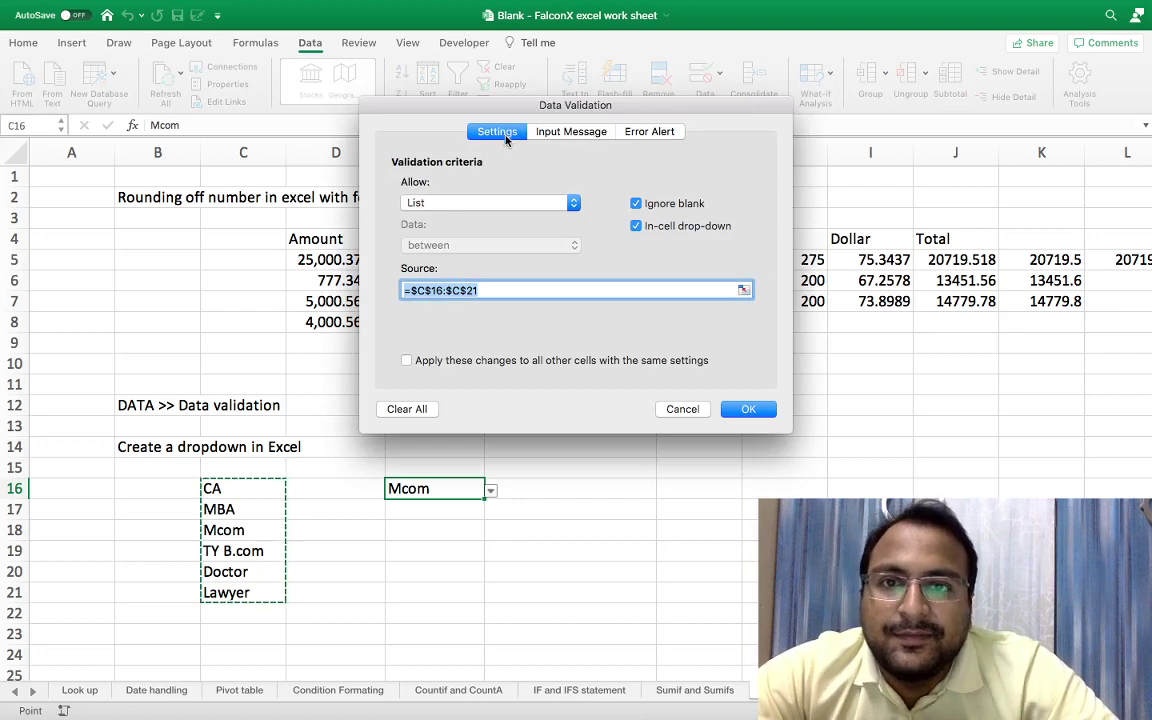
{"action": "left_click", "coordinate": [520, 200]}
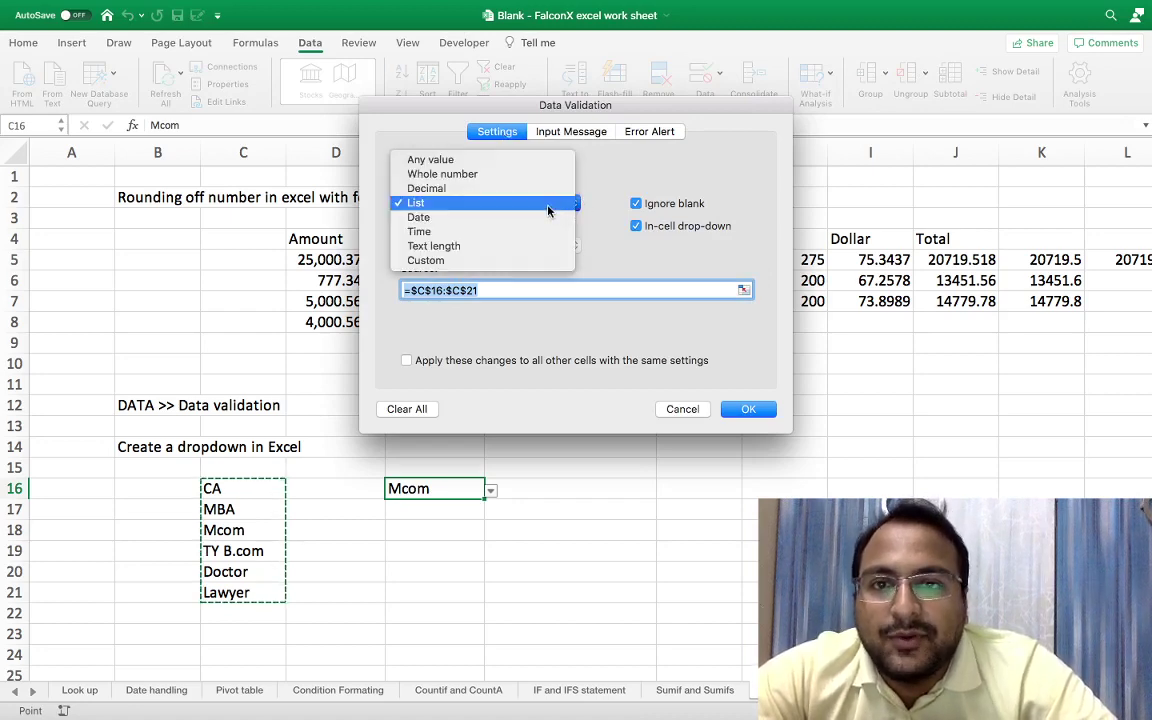
{"action": "left_click", "coordinate": [548, 206]}
Step: Clear E16's list source, reselect C16:C21 as the source, apply it and choose MBA from the cell's dropdown
{"action": "left_click", "coordinate": [524, 288]}
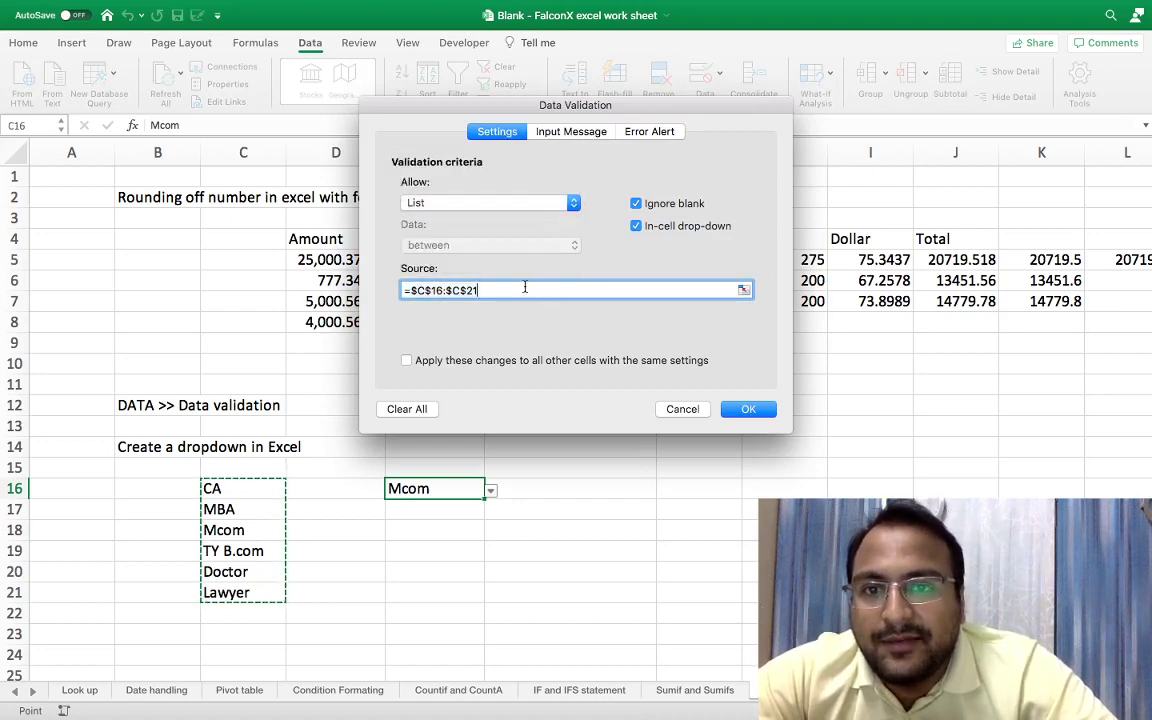
{"action": "key", "text": "BackSpace"}
{"action": "key", "text": "BackSpace"}
{"action": "key", "text": "BackSpace"}
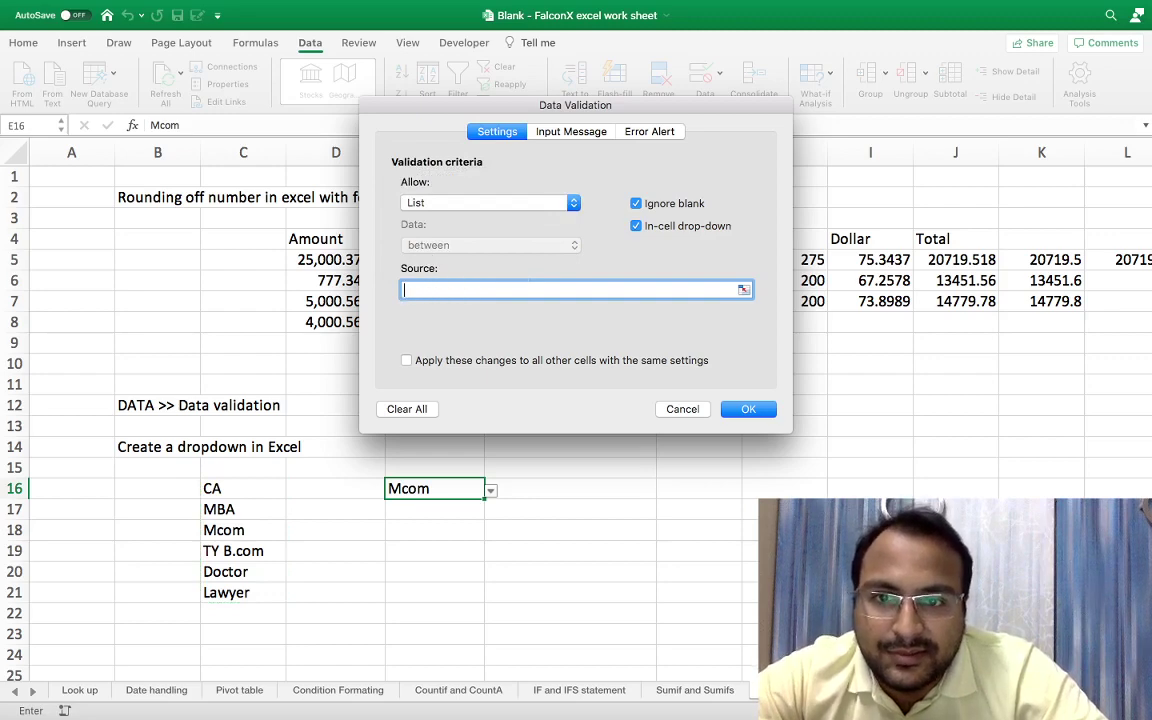
{"action": "left_click_drag", "start_coordinate": [256, 488], "coordinate": [257, 594]}
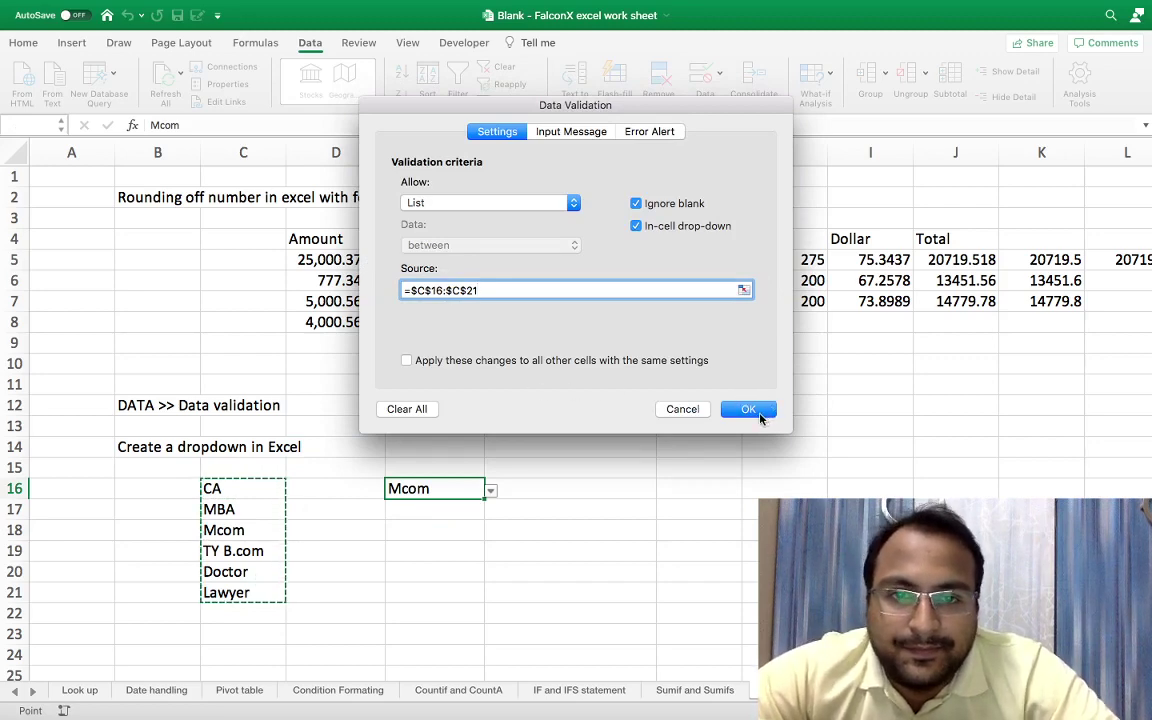
{"action": "left_click", "coordinate": [748, 409]}
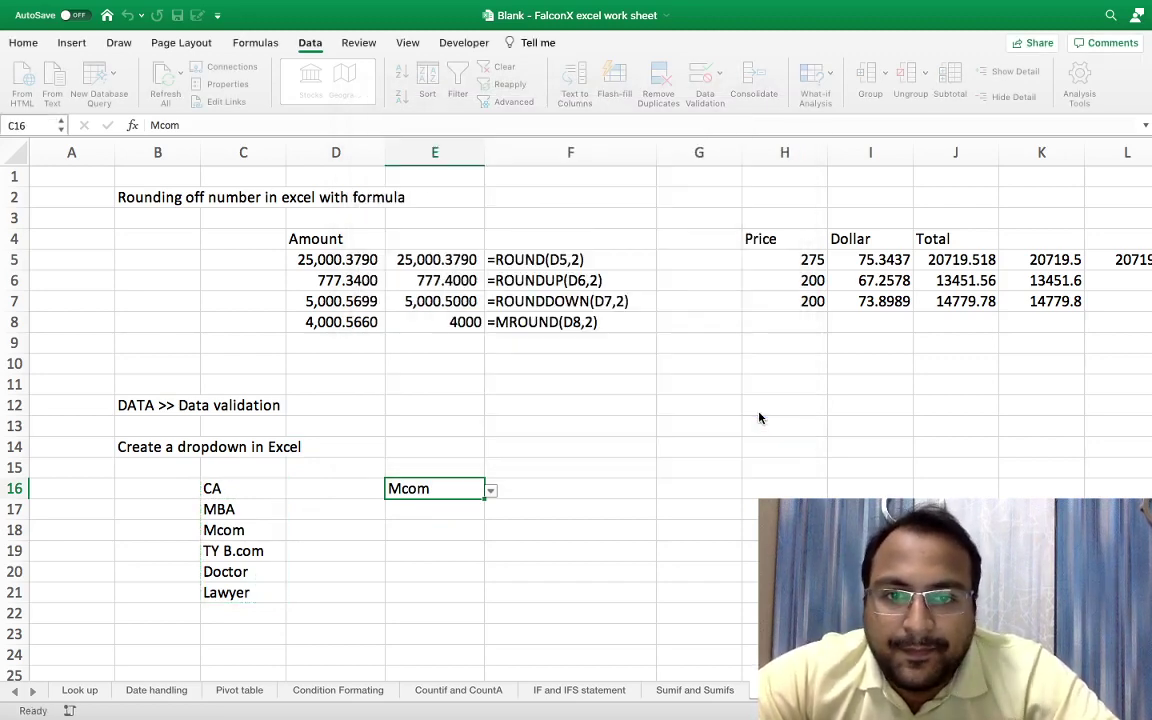
{"action": "left_click", "coordinate": [491, 489]}
{"action": "left_click", "coordinate": [437, 519]}
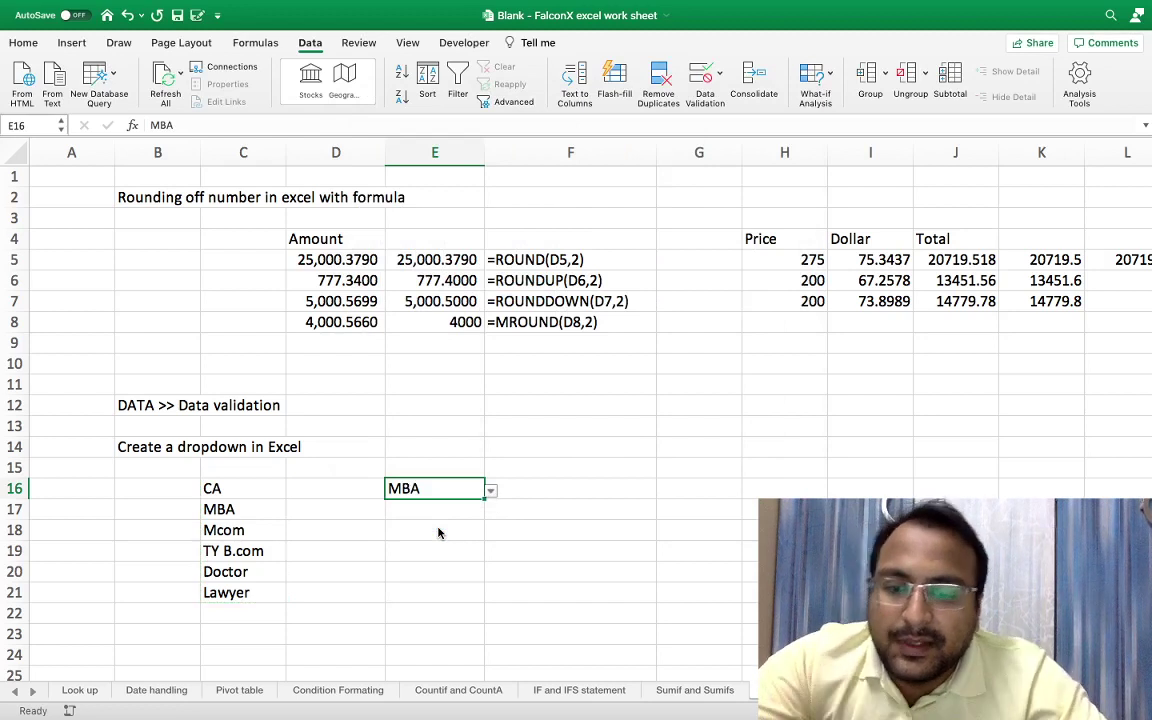
Step: Open data validation for the empty cell E18 and set its allowed type to List
{"action": "key", "text": "Down"}
{"action": "key", "text": "Down"}
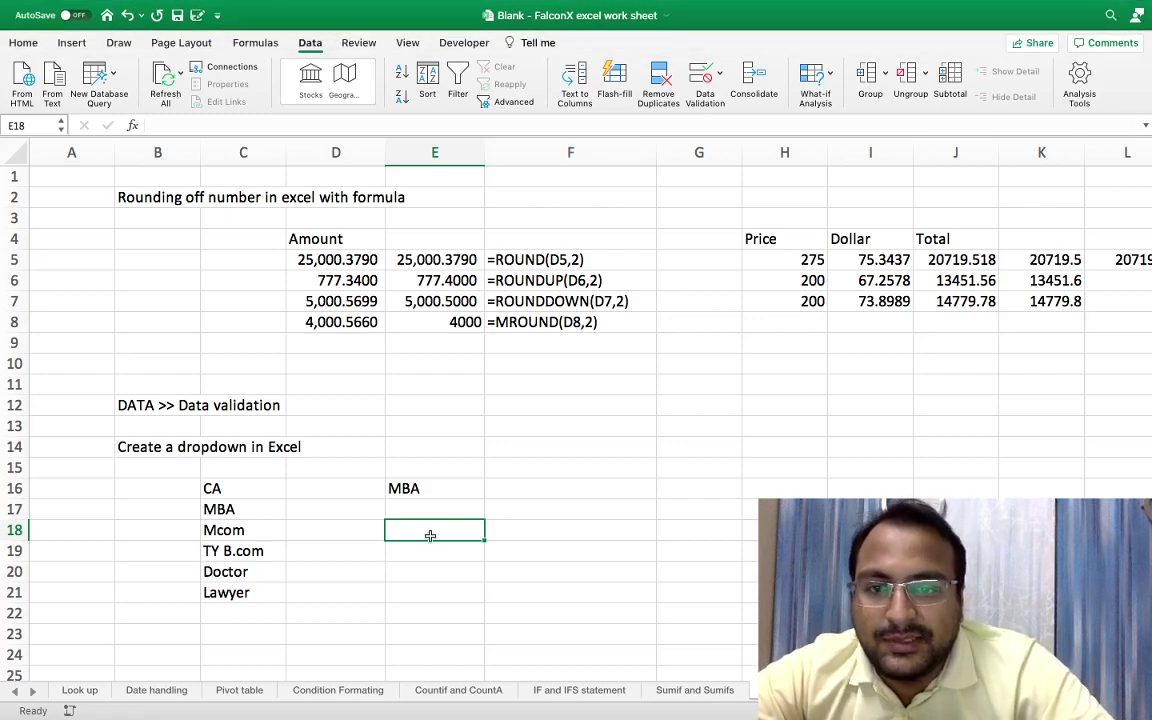
{"action": "left_click", "coordinate": [721, 75]}
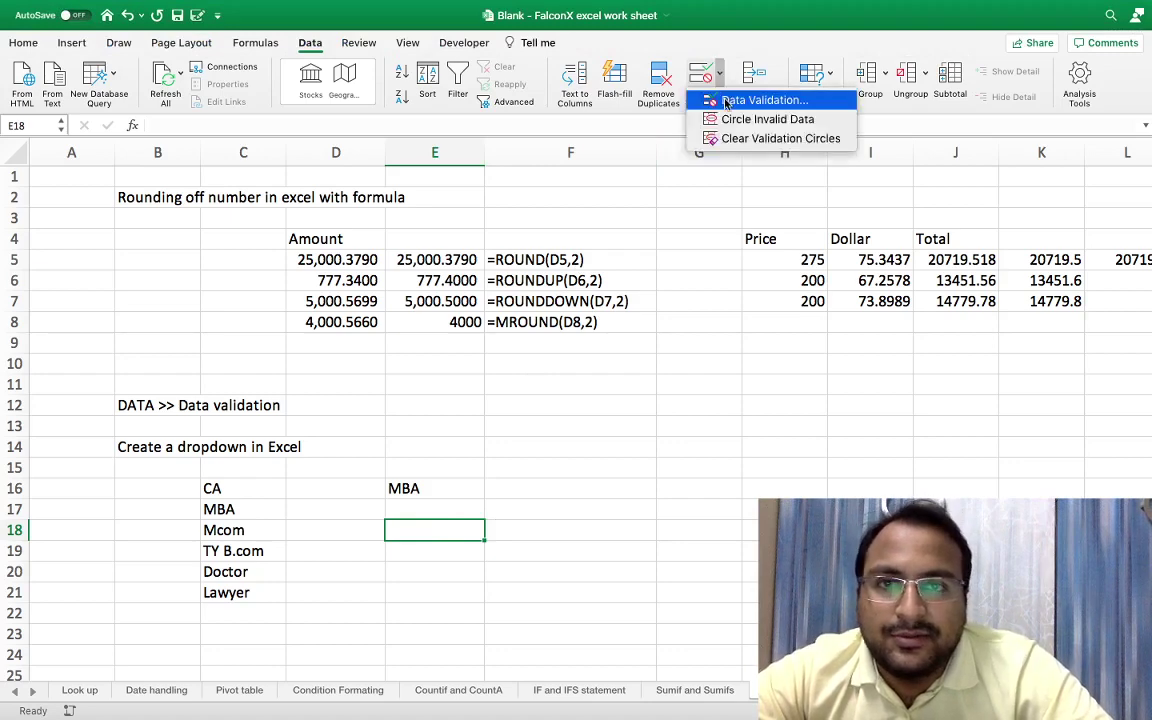
{"action": "left_click", "coordinate": [760, 100]}
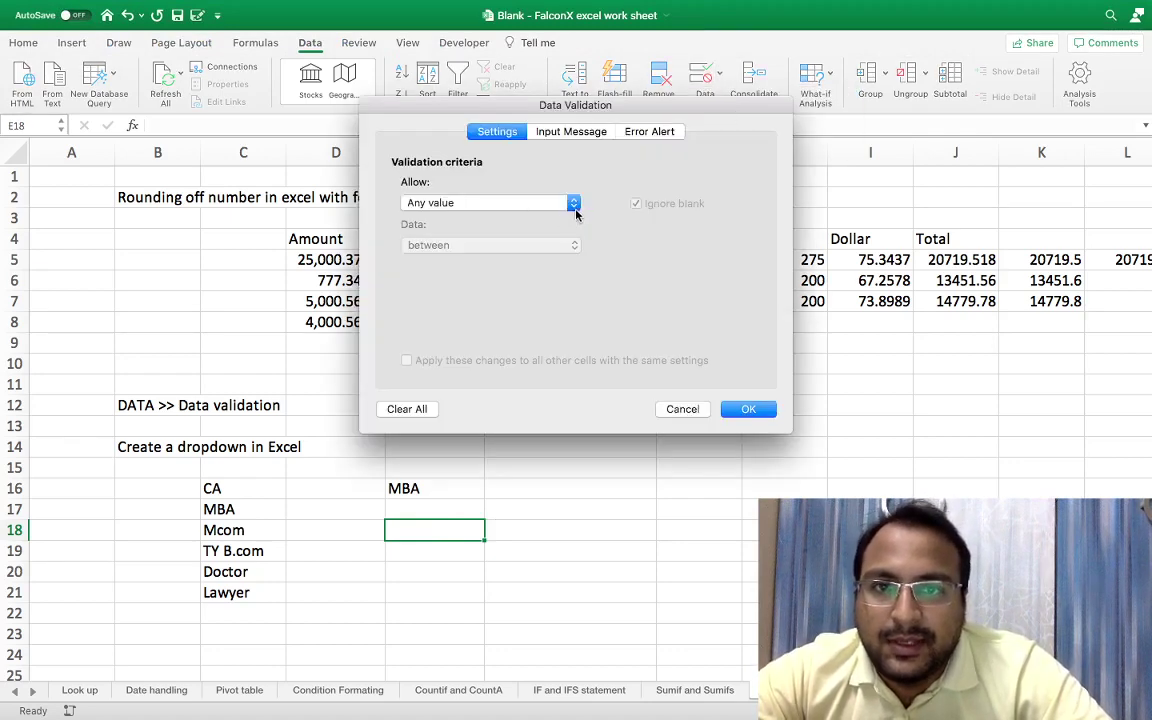
{"action": "left_click", "coordinate": [576, 212]}
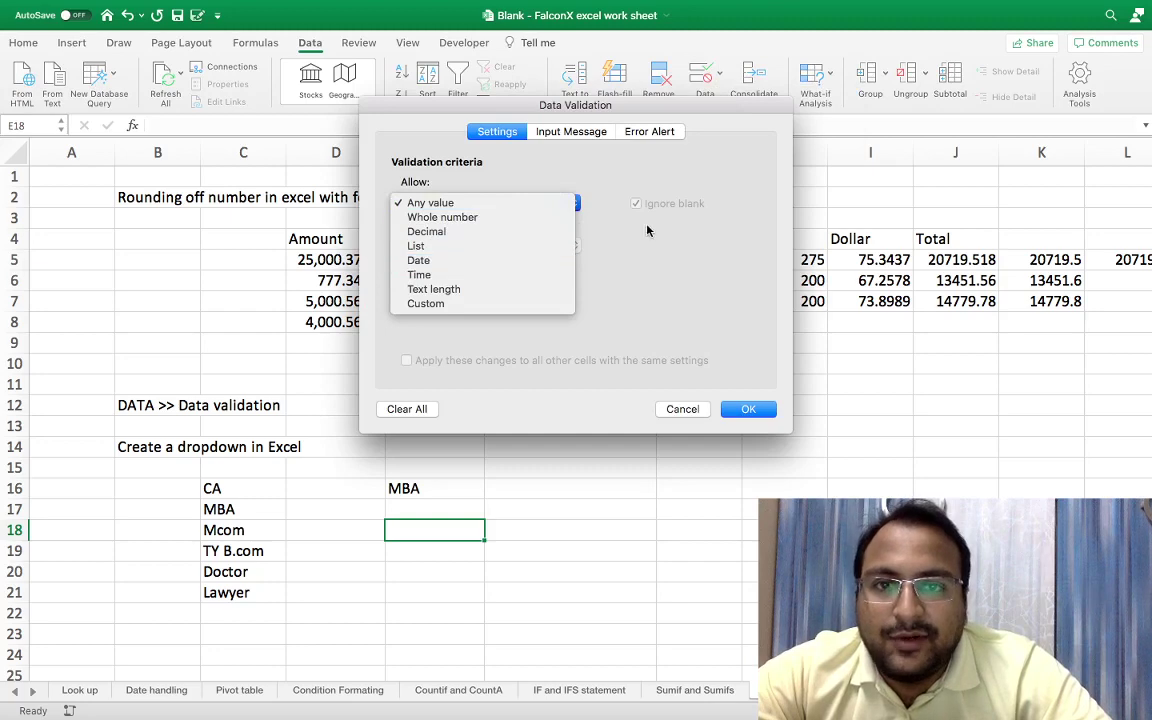
{"action": "left_click", "coordinate": [647, 231]}
{"action": "left_click", "coordinate": [575, 205]}
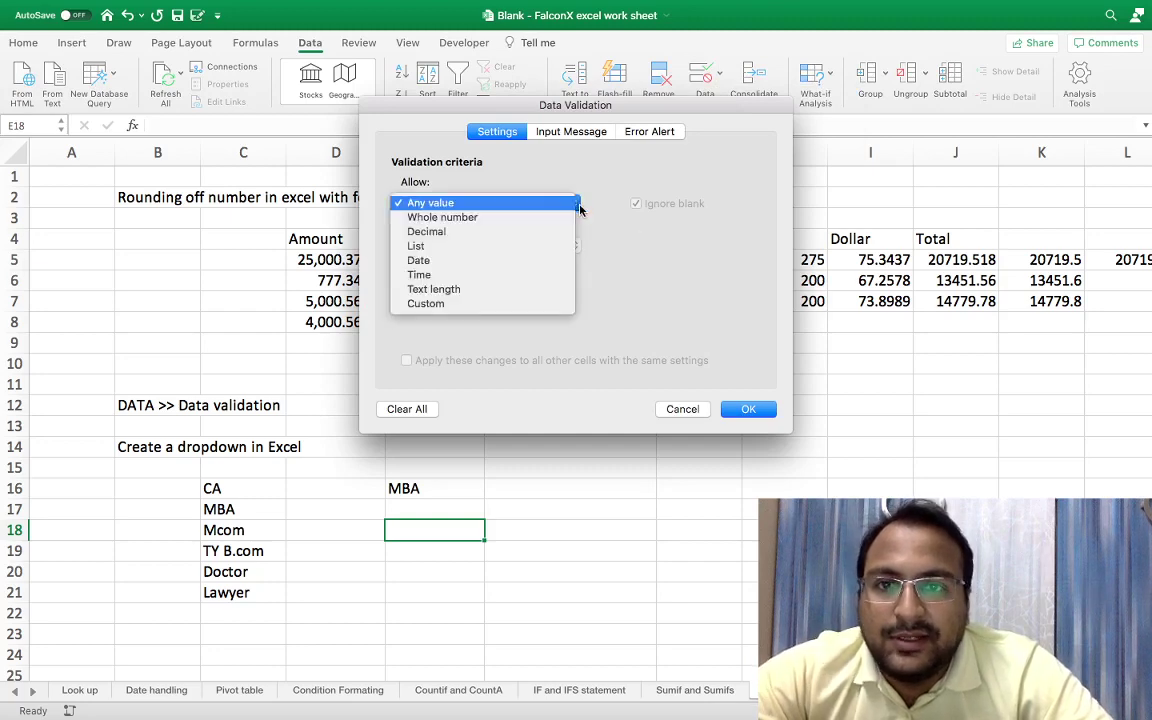
{"action": "left_click", "coordinate": [542, 249]}
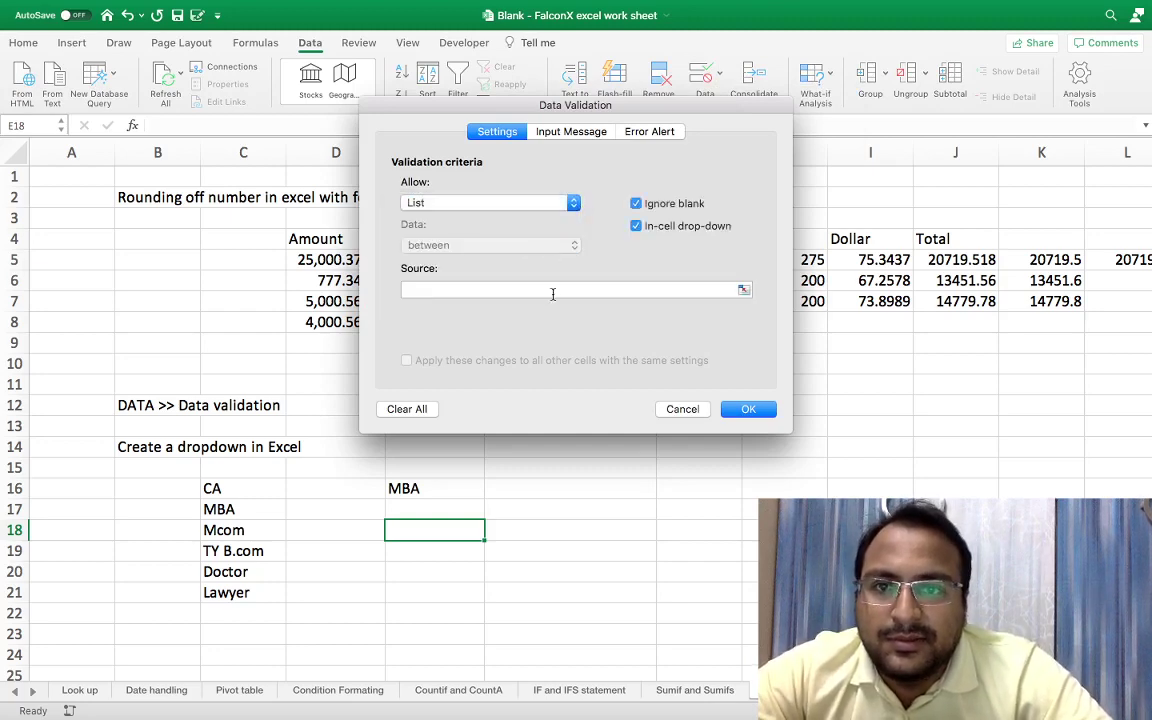
Step: Set E18's list source to =$C$16:$C$21, apply the validation and choose Mcom from the new dropdown
{"action": "left_click", "coordinate": [552, 291]}
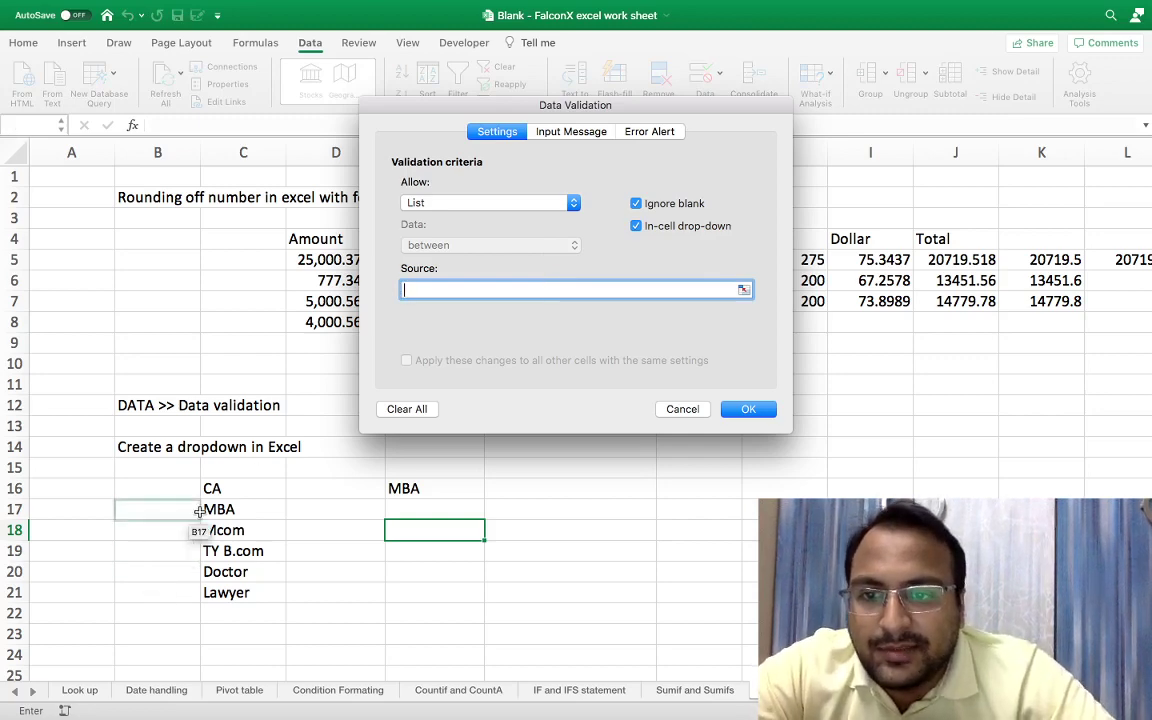
{"action": "left_click", "coordinate": [233, 490]}
{"action": "left_click_drag", "start_coordinate": [233, 490], "coordinate": [237, 600]}
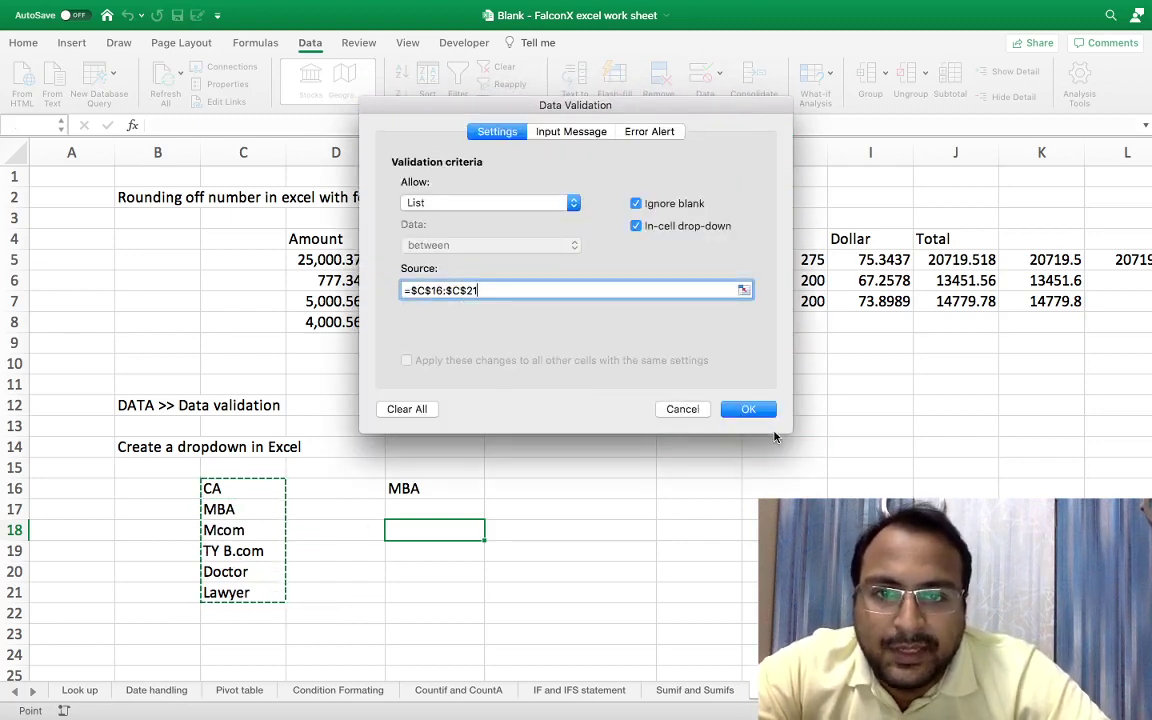
{"action": "left_click", "coordinate": [749, 410]}
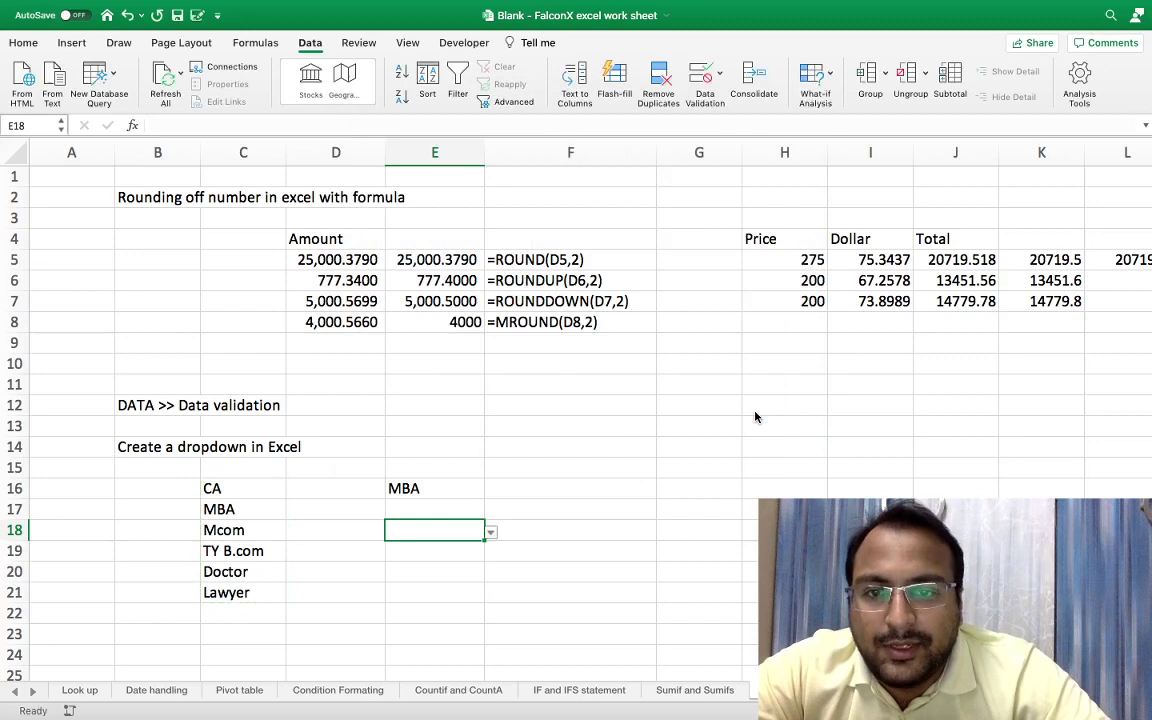
{"action": "left_click", "coordinate": [491, 533]}
{"action": "left_click", "coordinate": [434, 583]}
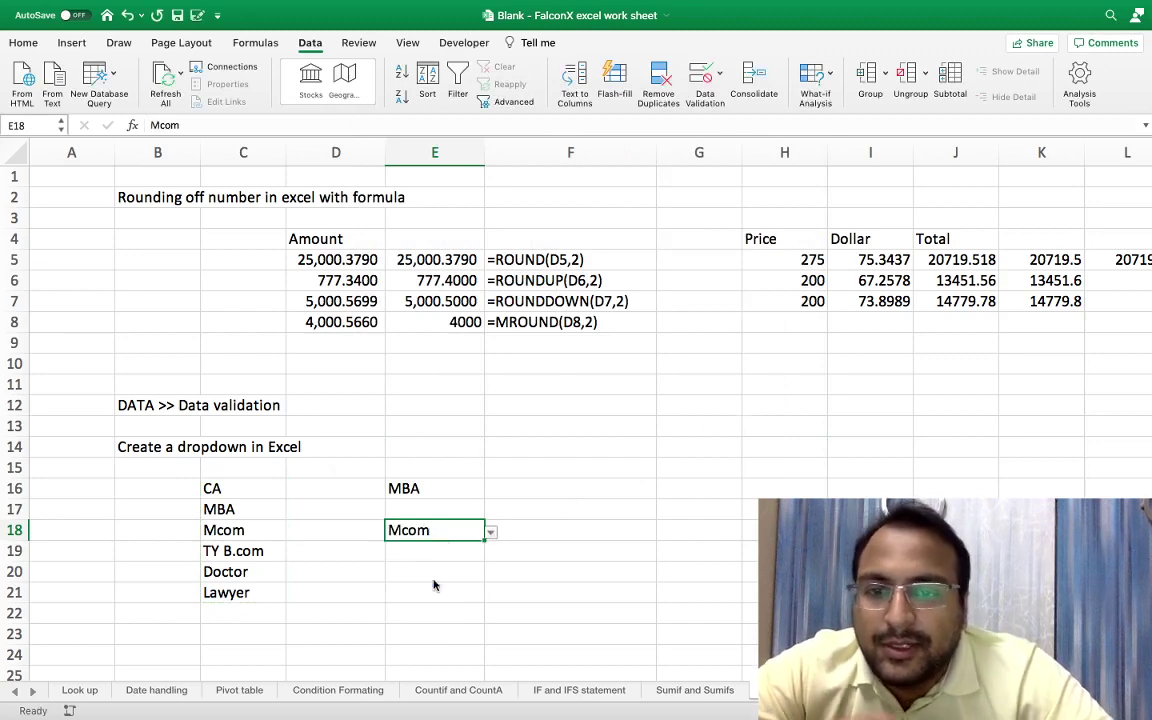
Step: Copy dropdown cell E18 with its Mcom entry into cells E19:E23
{"action": "key", "text": "ctrl+c"}
{"action": "key", "text": "Down"}
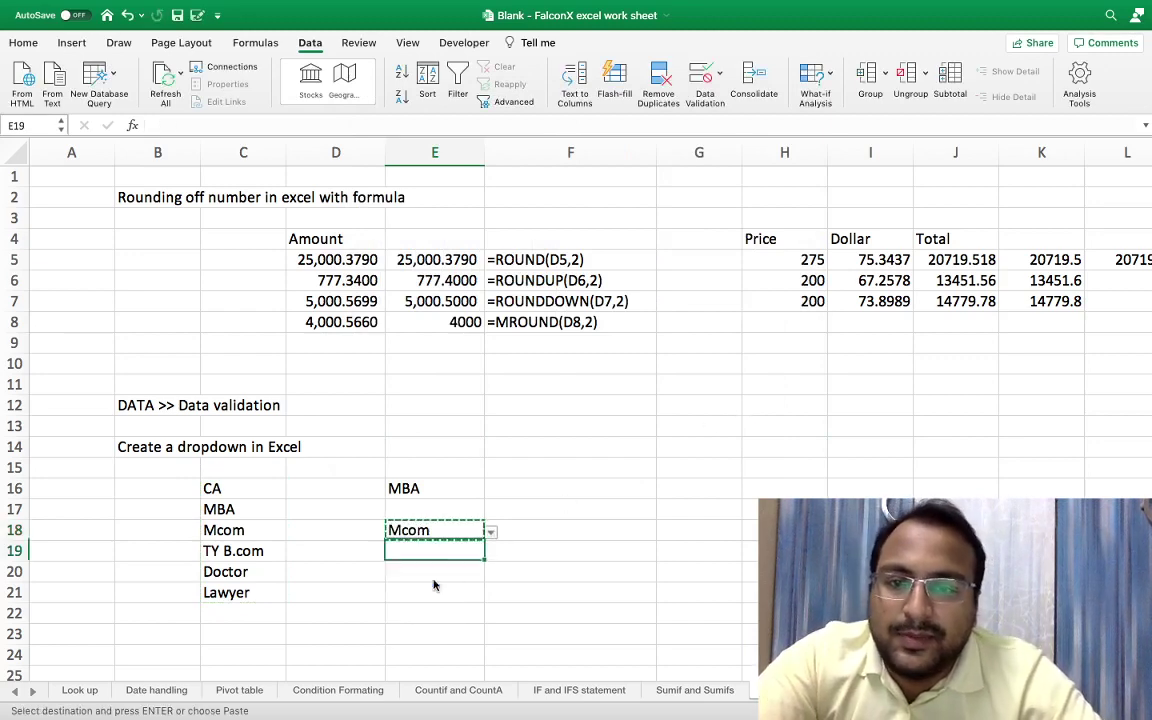
{"action": "key", "text": "shift+Down"}
{"action": "key", "text": "shift+Down"}
{"action": "key", "text": "shift+Down"}
{"action": "key", "text": "shift+Down"}
{"action": "key", "text": "Return"}
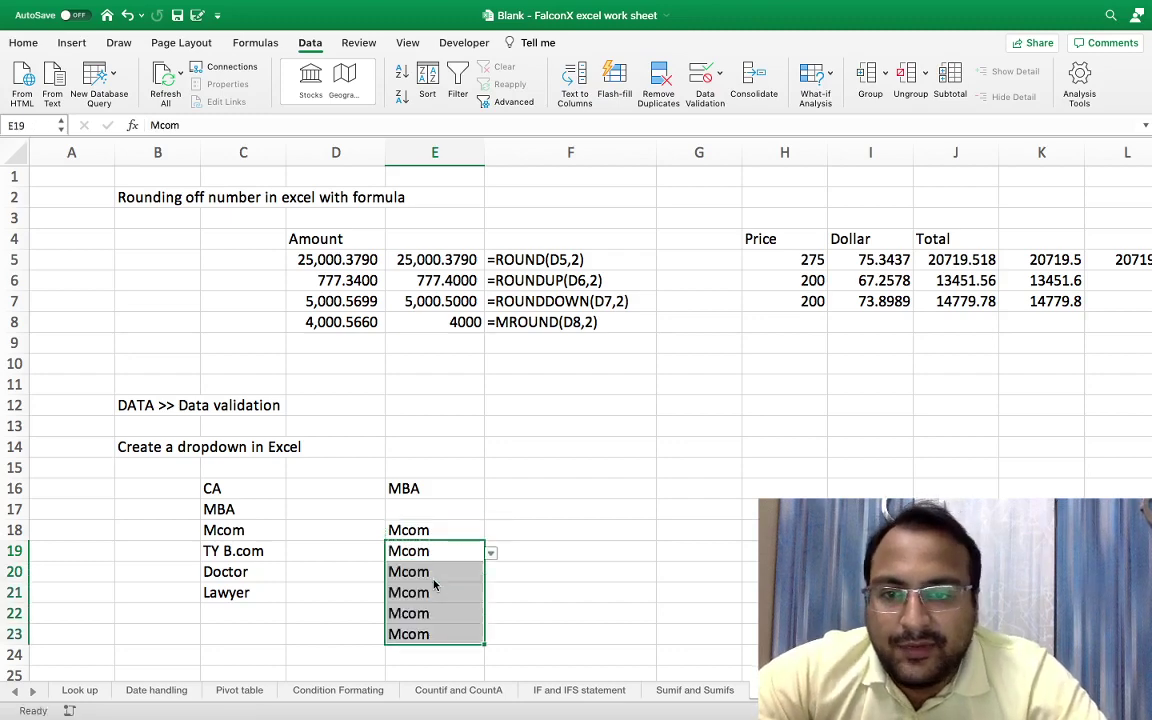
Step: Choose MBA from the copied dropdown in cell E22
{"action": "key", "text": "Down"}
{"action": "key", "text": "Down"}
{"action": "key", "text": "Down"}
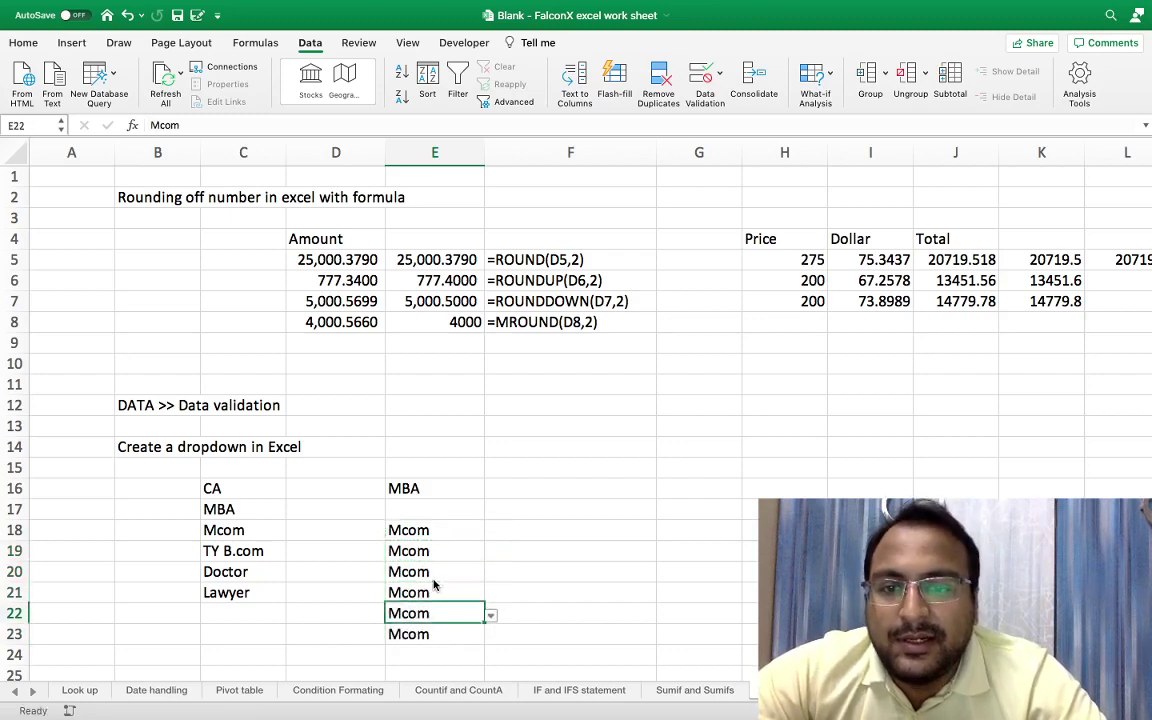
{"action": "left_click", "coordinate": [491, 616]}
{"action": "left_click", "coordinate": [405, 648]}
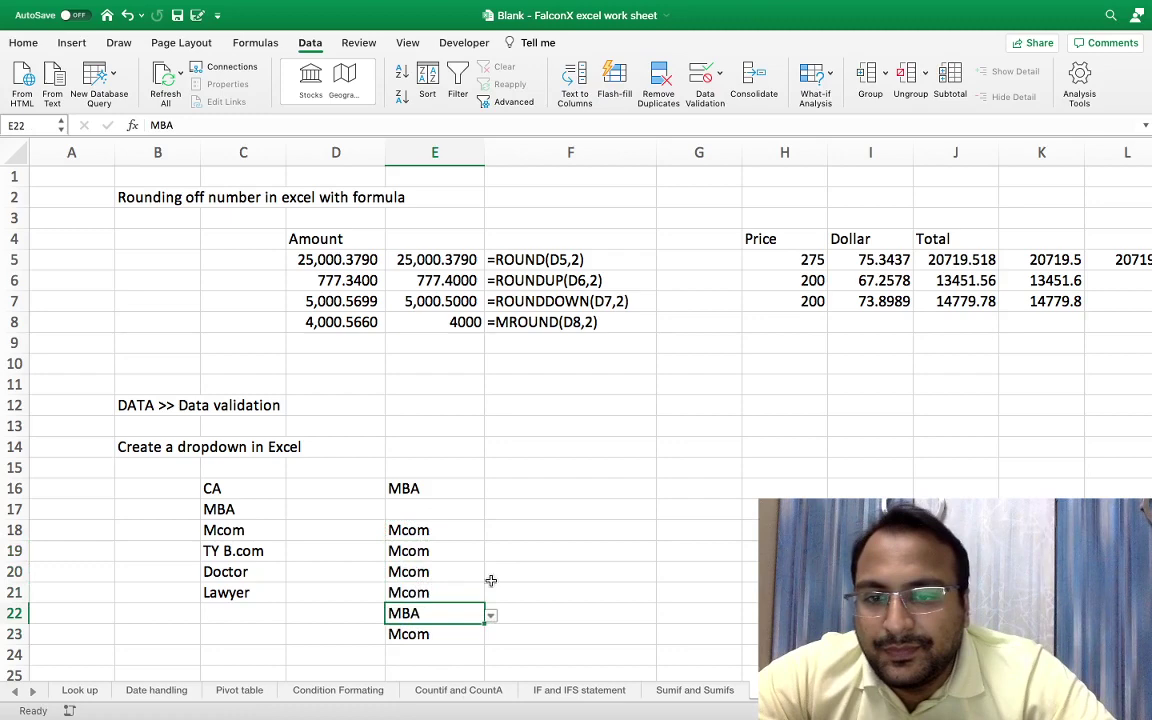
{"action": "left_click", "coordinate": [491, 571]}
{"action": "left_click", "coordinate": [238, 618]}
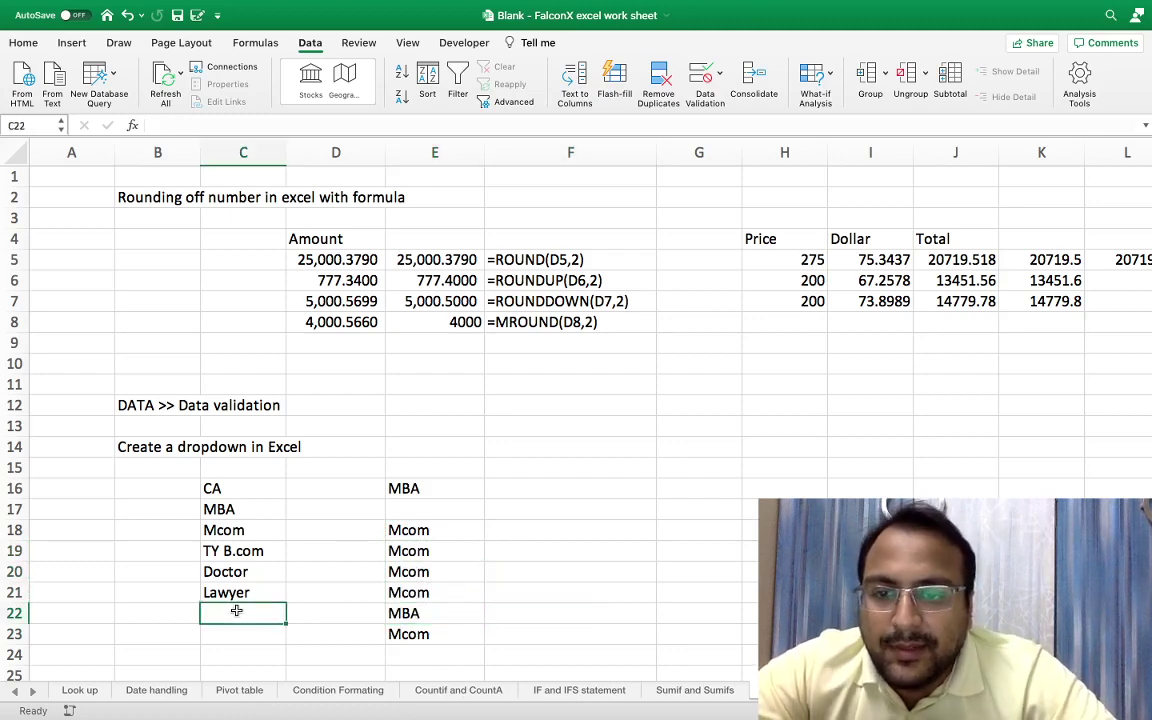
{"action": "left_click", "coordinate": [717, 76]}
{"action": "left_click", "coordinate": [750, 100]}
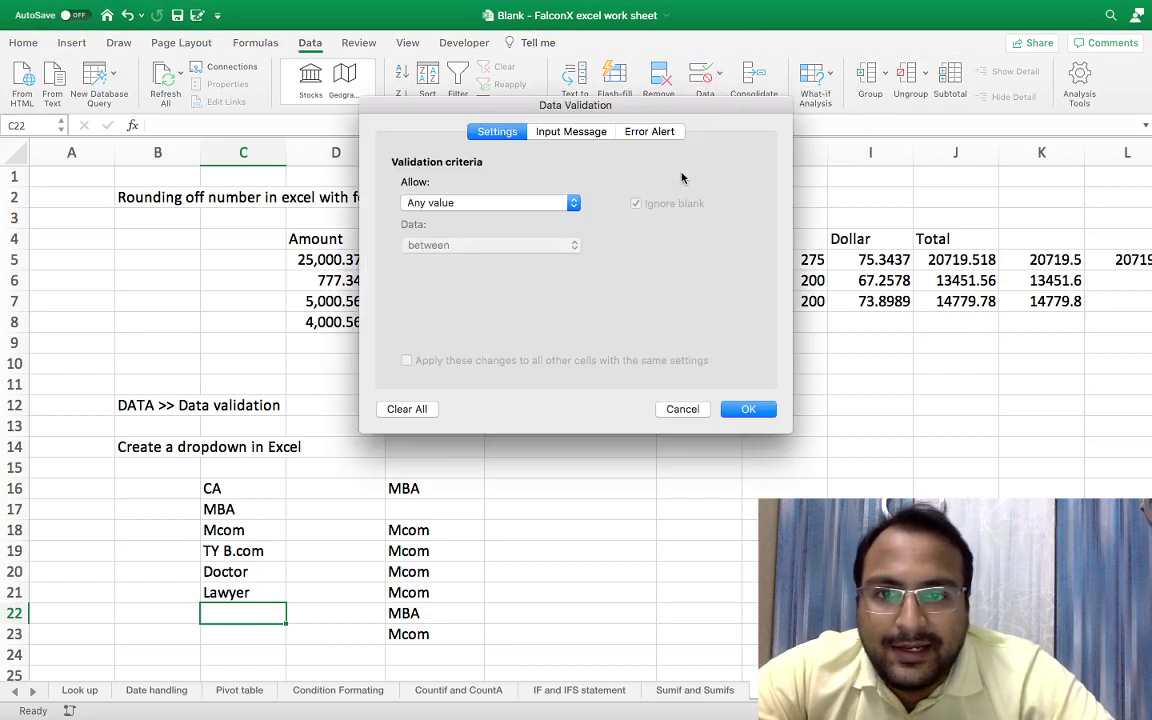
{"action": "left_click", "coordinate": [573, 204]}
{"action": "left_click", "coordinate": [574, 206]}
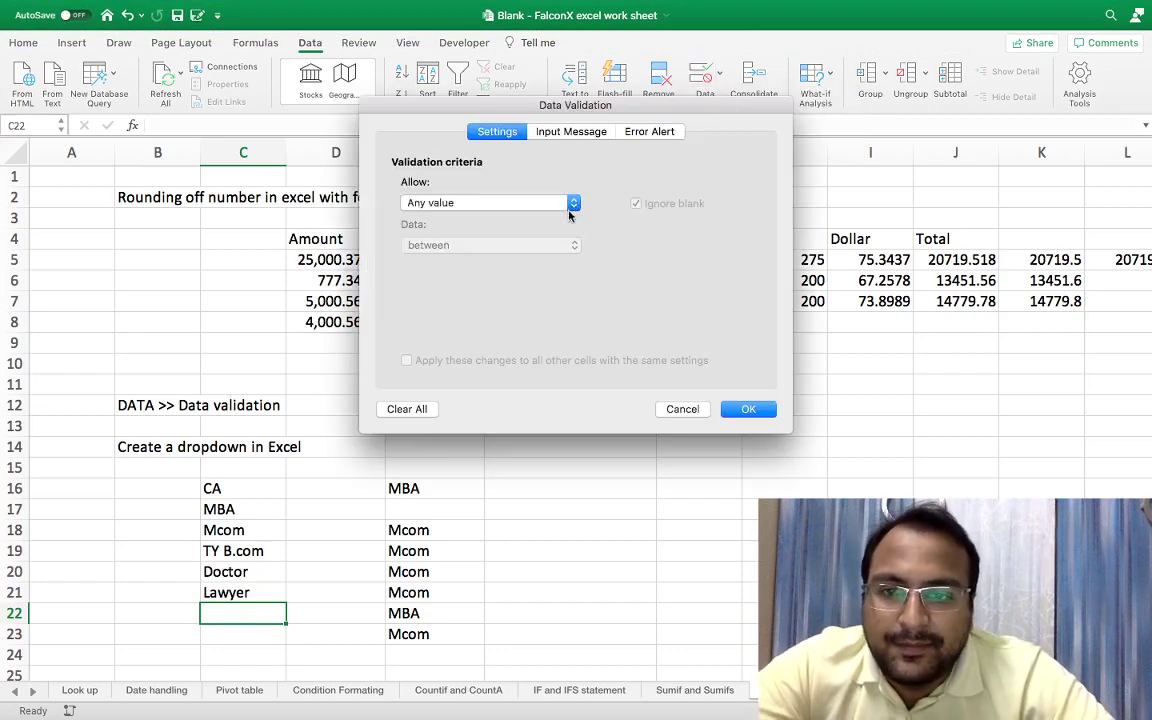
{"action": "left_click", "coordinate": [682, 409]}
Step: Extend E16's validation list source to =$C$16:$C$22 and choose the blank option from its dropdown
{"action": "left_click", "coordinate": [432, 486]}
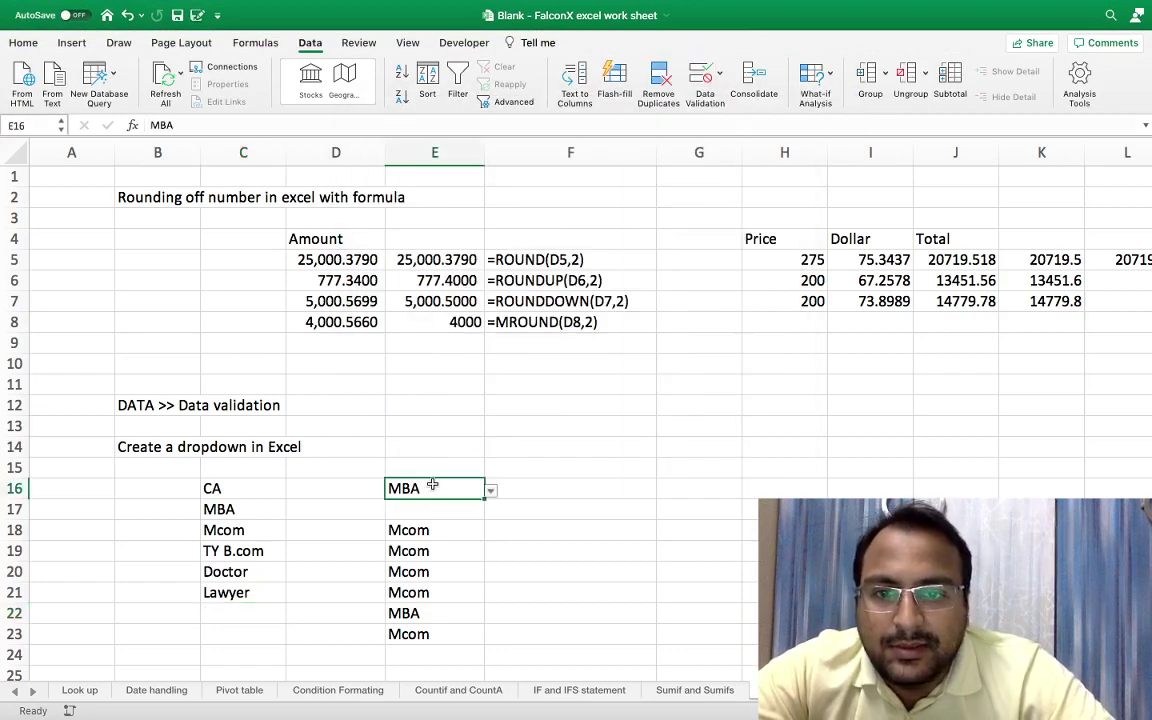
{"action": "left_click", "coordinate": [719, 75]}
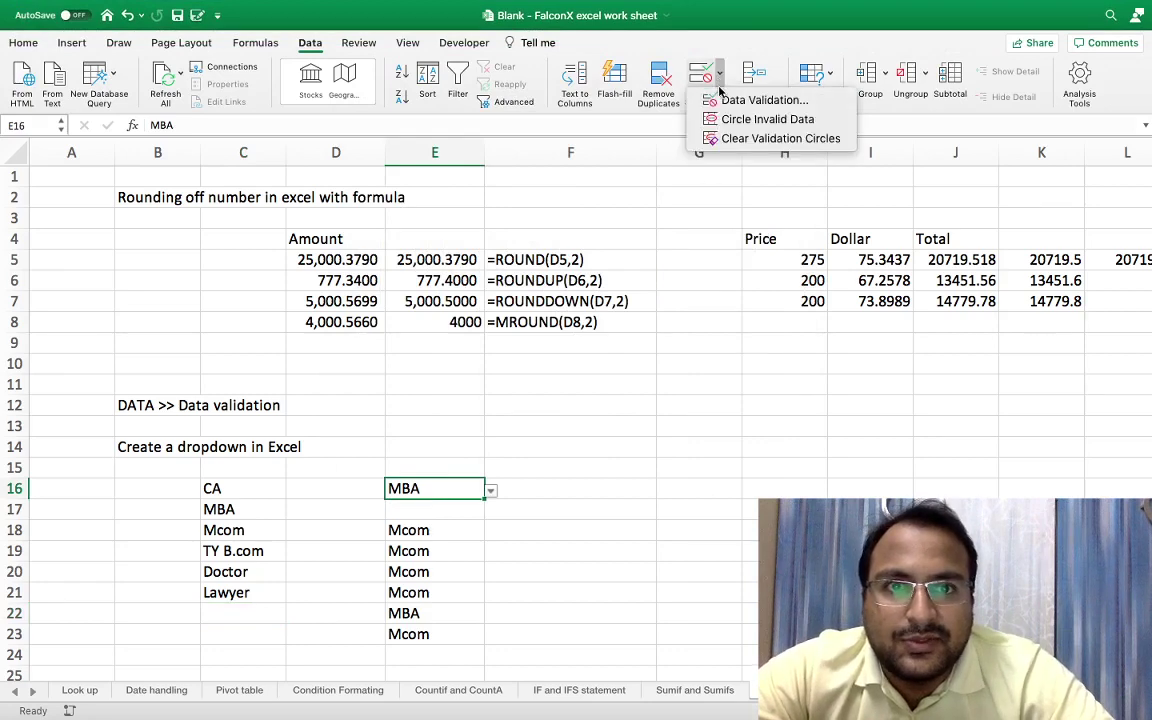
{"action": "left_click", "coordinate": [727, 96]}
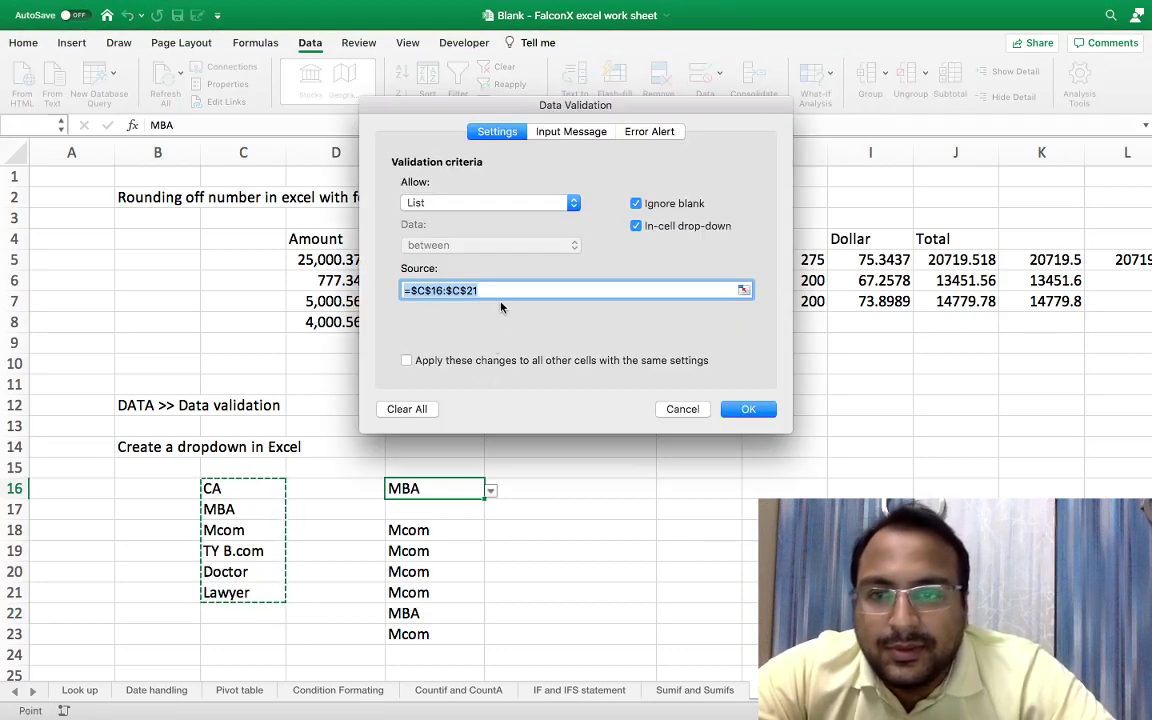
{"action": "left_click", "coordinate": [495, 289]}
{"action": "key", "text": "BackSpace"}
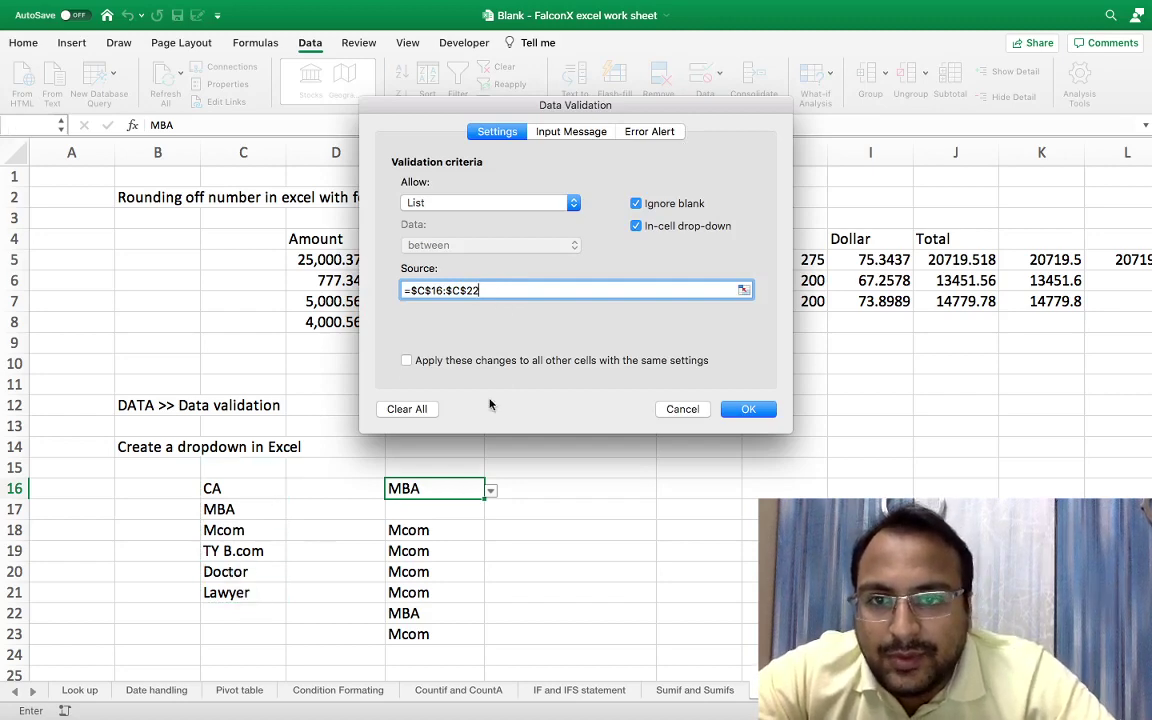
{"action": "key", "text": "BackSpace"}
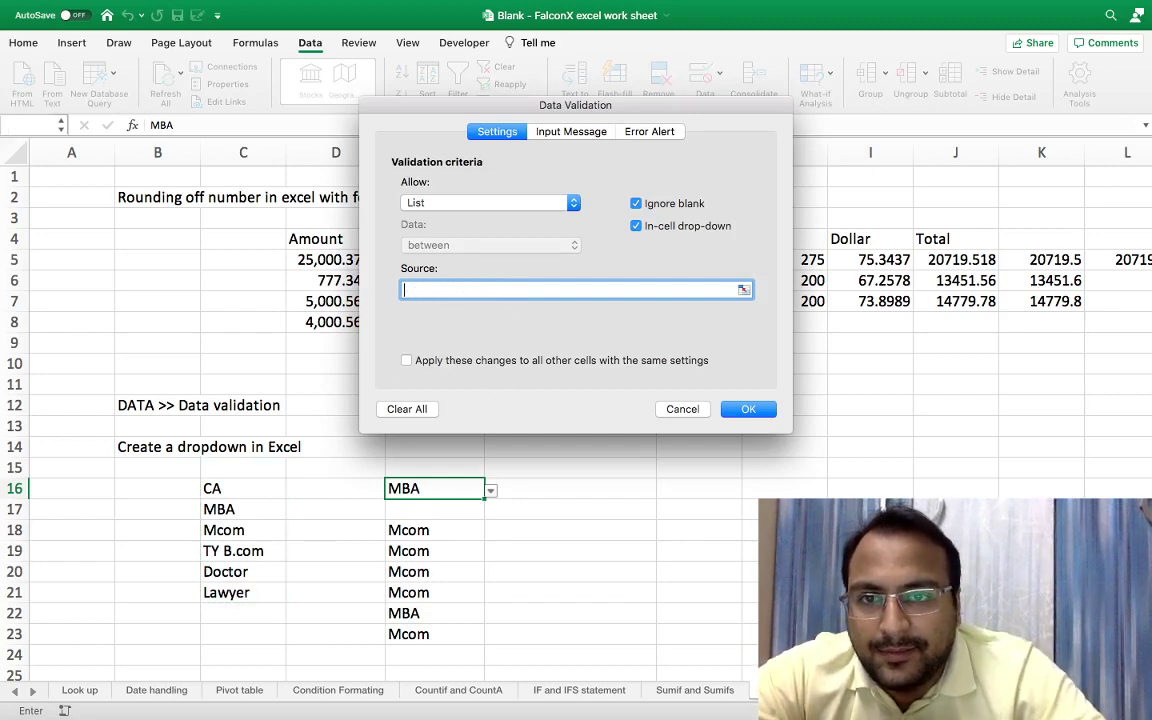
{"action": "left_click_drag", "start_coordinate": [224, 487], "coordinate": [234, 617]}
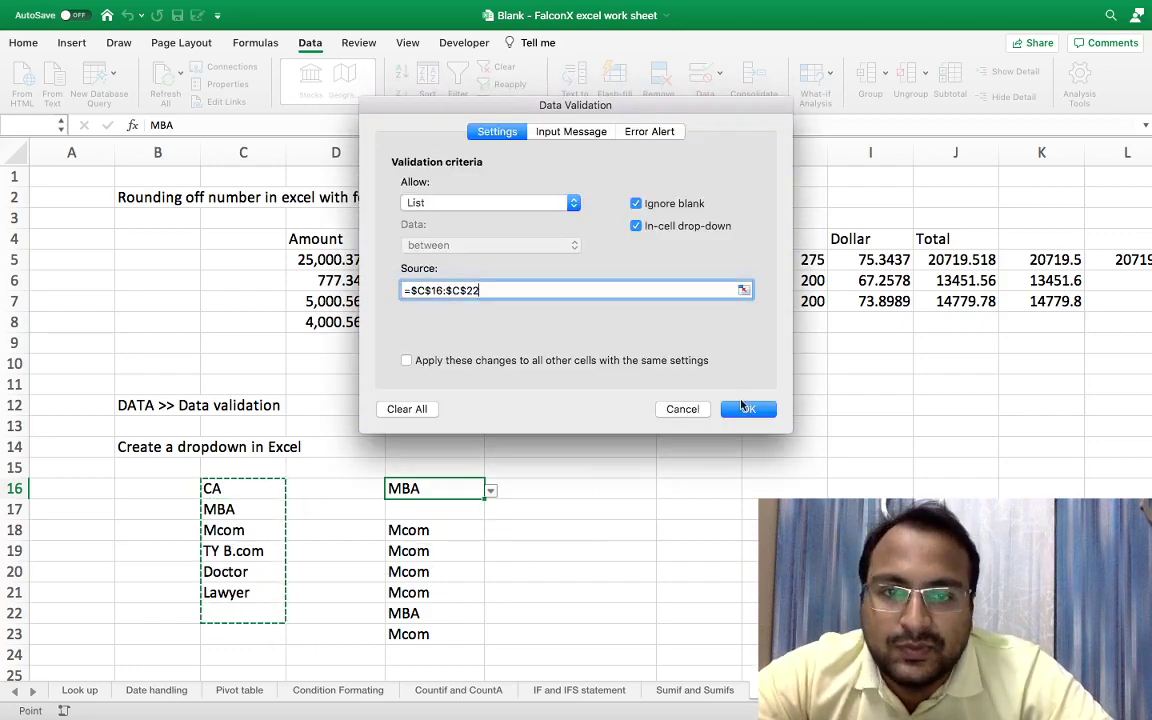
{"action": "left_click", "coordinate": [744, 408]}
{"action": "left_click", "coordinate": [491, 489]}
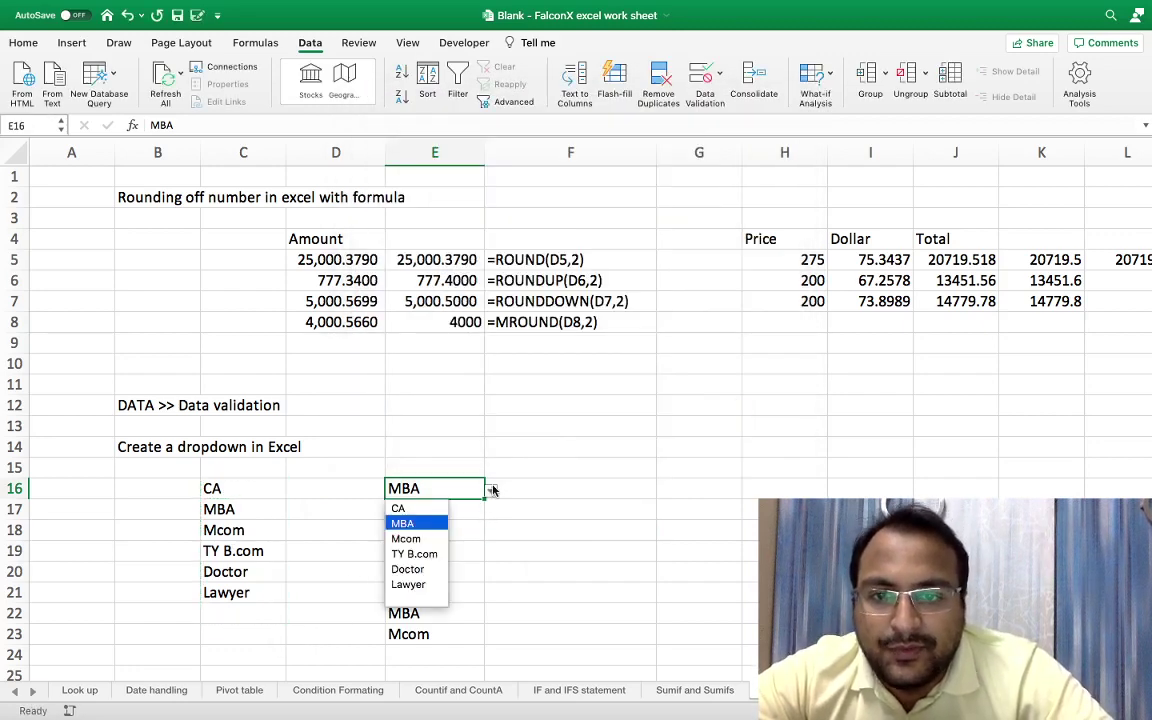
{"action": "left_click", "coordinate": [426, 600]}
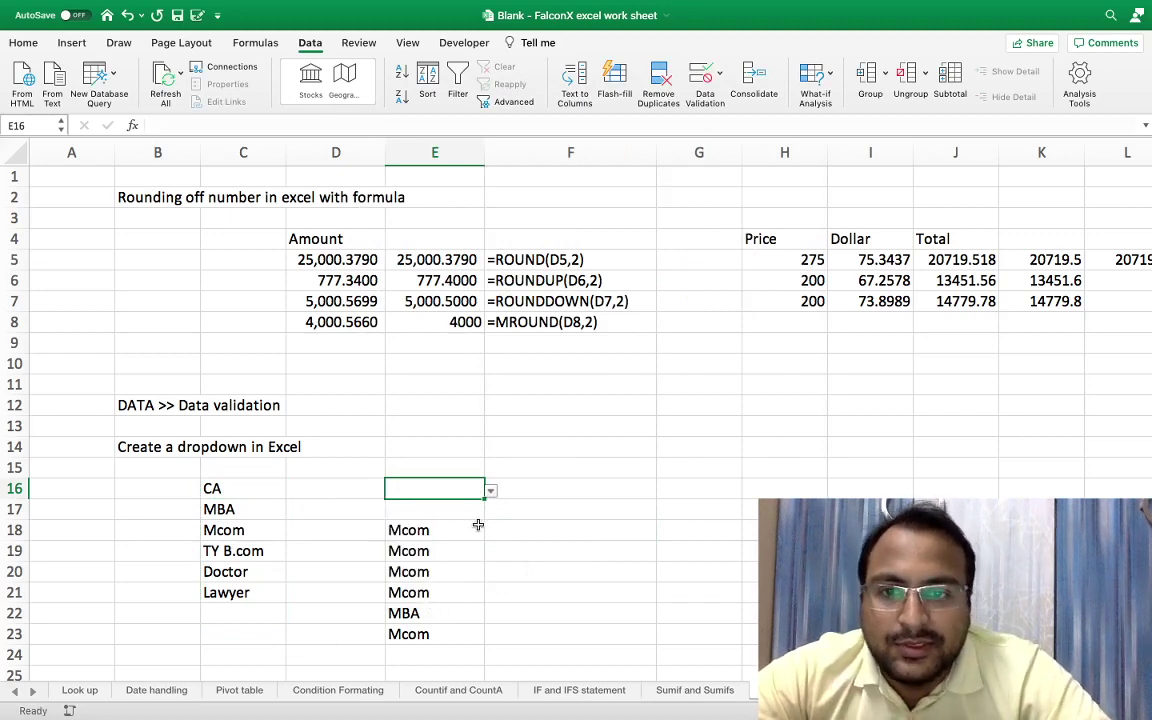
Step: Copy the blank dropdown cell E16 down over cells E17:E23, replacing their entries and validation
{"action": "key", "text": "super+c"}
{"action": "key", "text": "shift+Down"}
{"action": "key", "text": "shift+Down"}
{"action": "key", "text": "shift+Down"}
{"action": "key", "text": "shift+Down"}
{"action": "key", "text": "shift+Down"}
{"action": "key", "text": "shift+Down"}
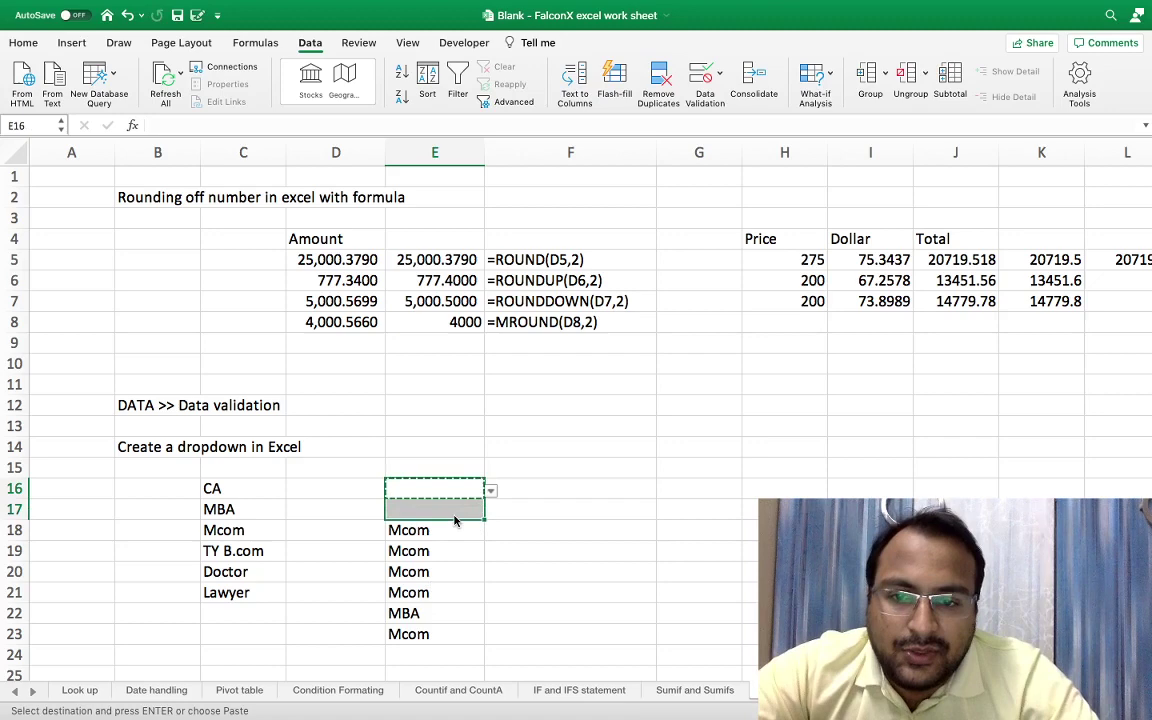
{"action": "key", "text": "shift+Down"}
{"action": "key", "text": "Return"}
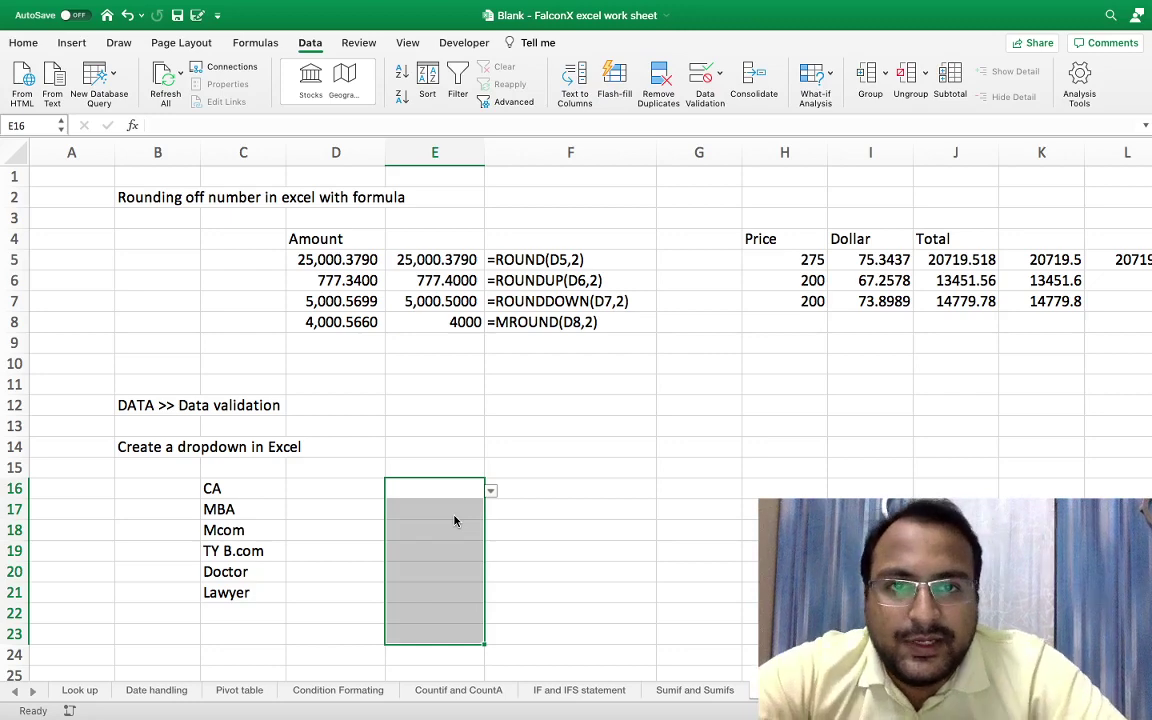
Step: Examine the allowed criteria types in the data validation settings of E16:E23 and close them without saving changes
{"action": "left_click", "coordinate": [719, 74]}
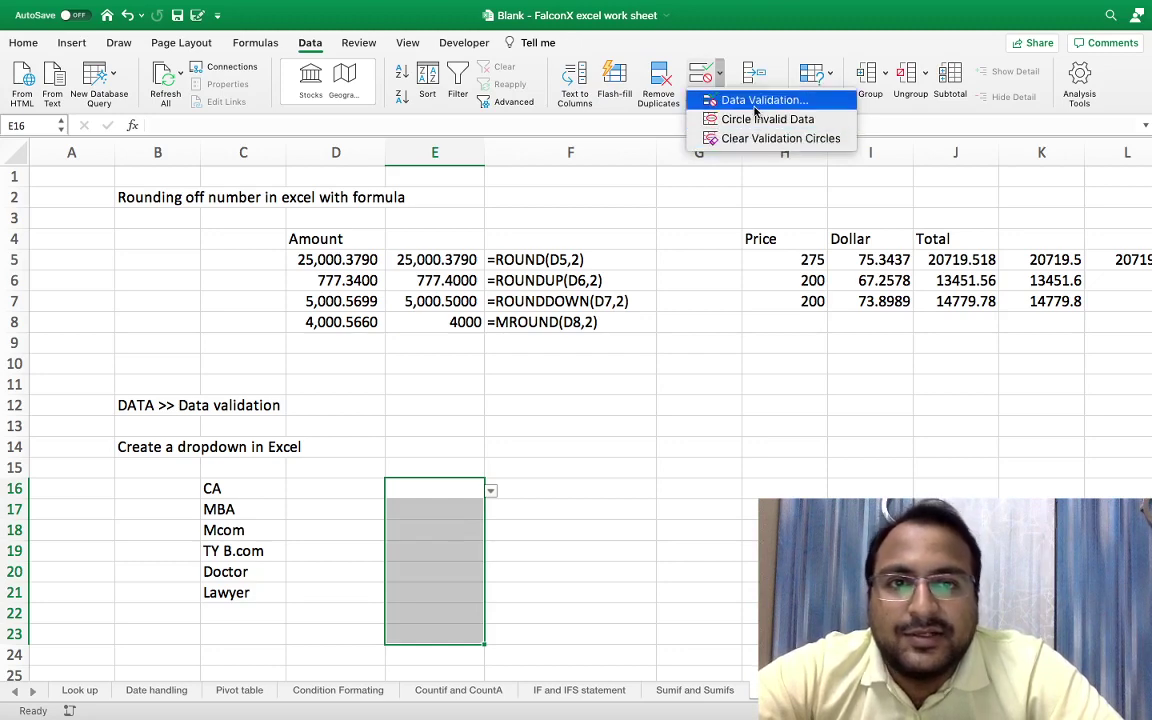
{"action": "left_click", "coordinate": [735, 100]}
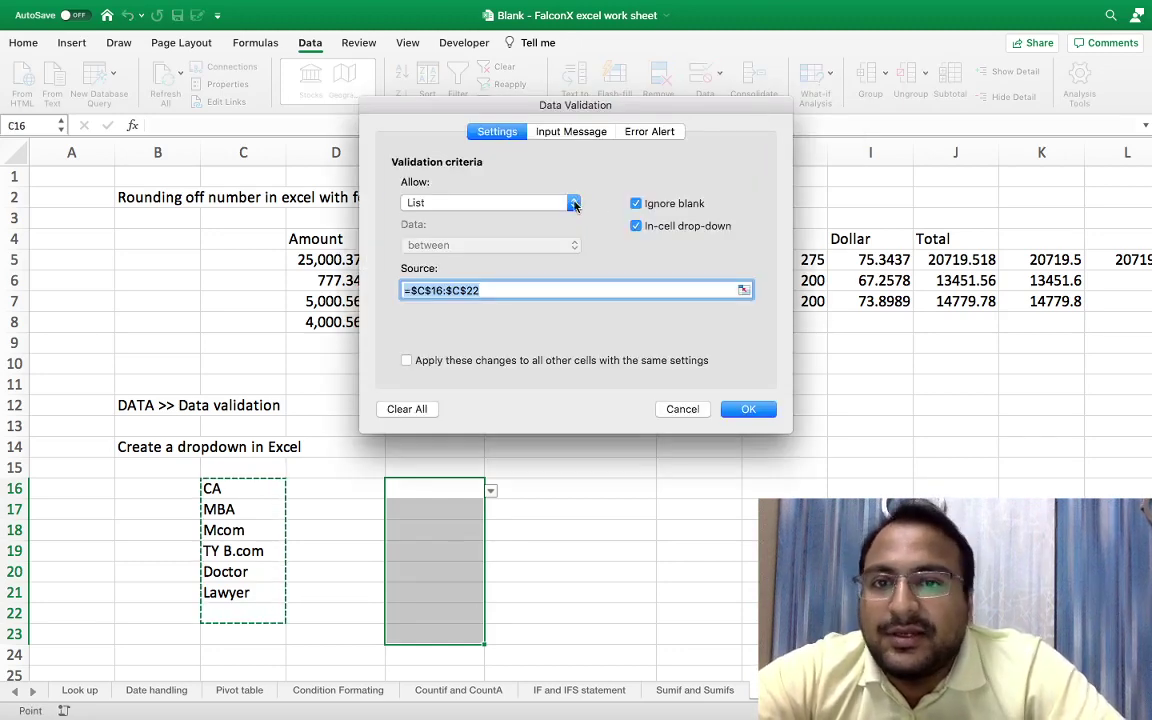
{"action": "left_click", "coordinate": [527, 202]}
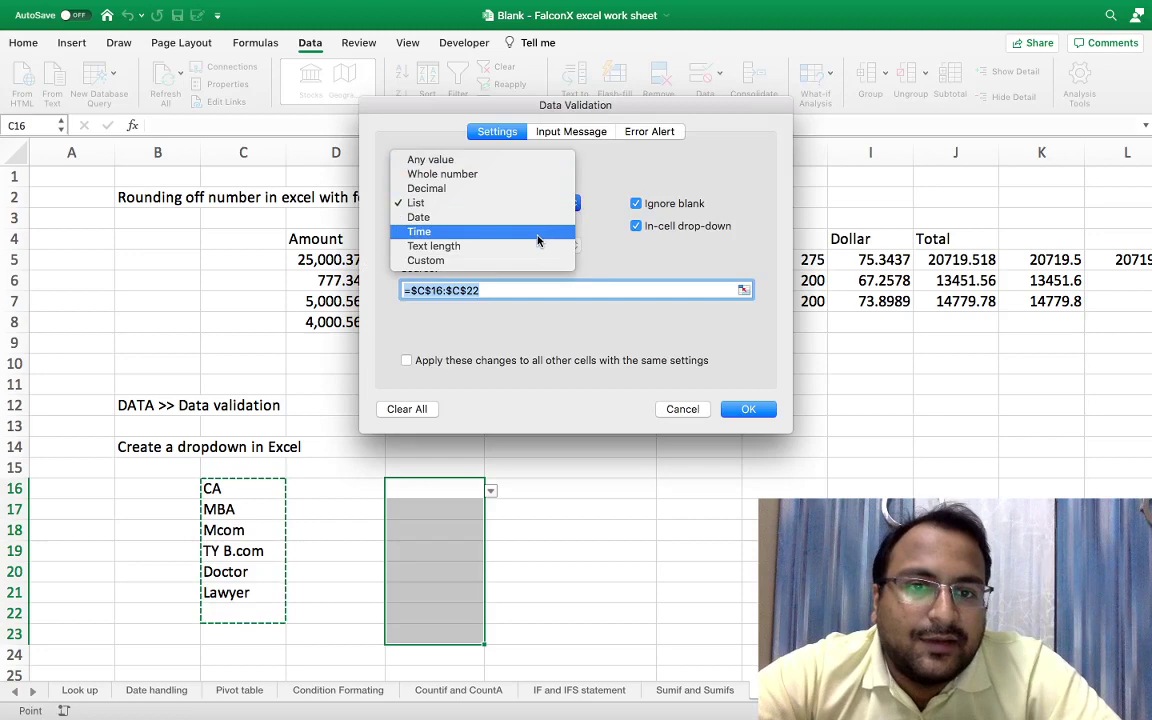
{"action": "left_click", "coordinate": [687, 411]}
{"action": "left_click", "coordinate": [685, 410]}
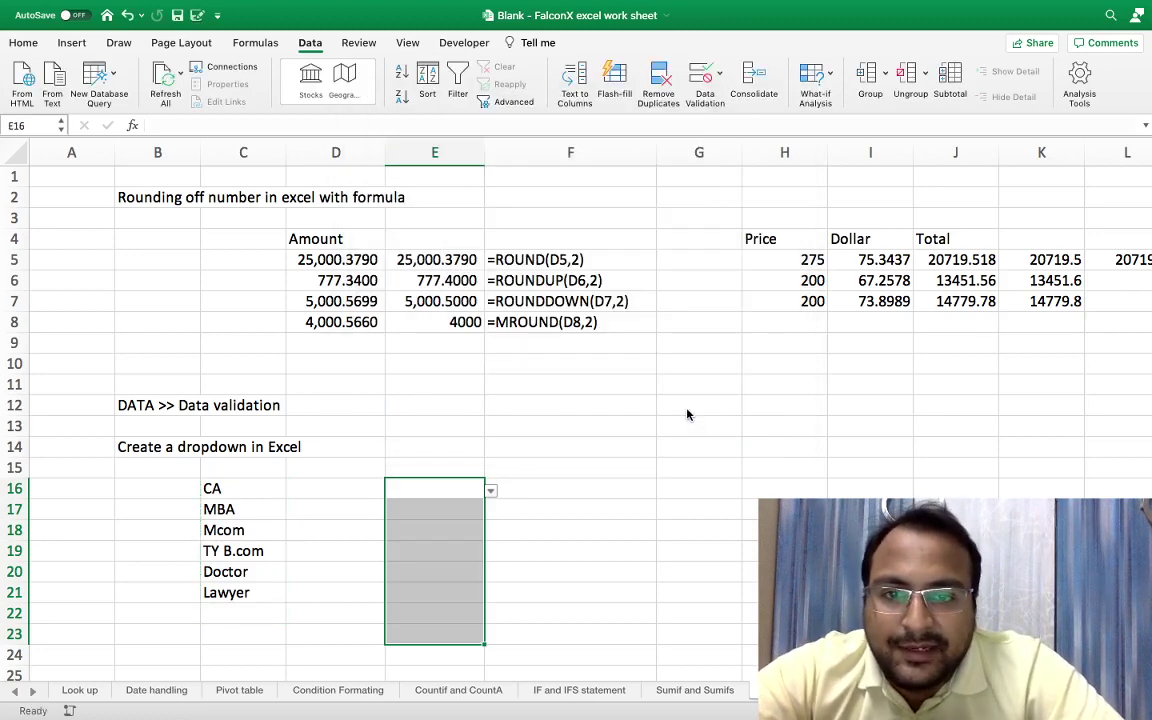